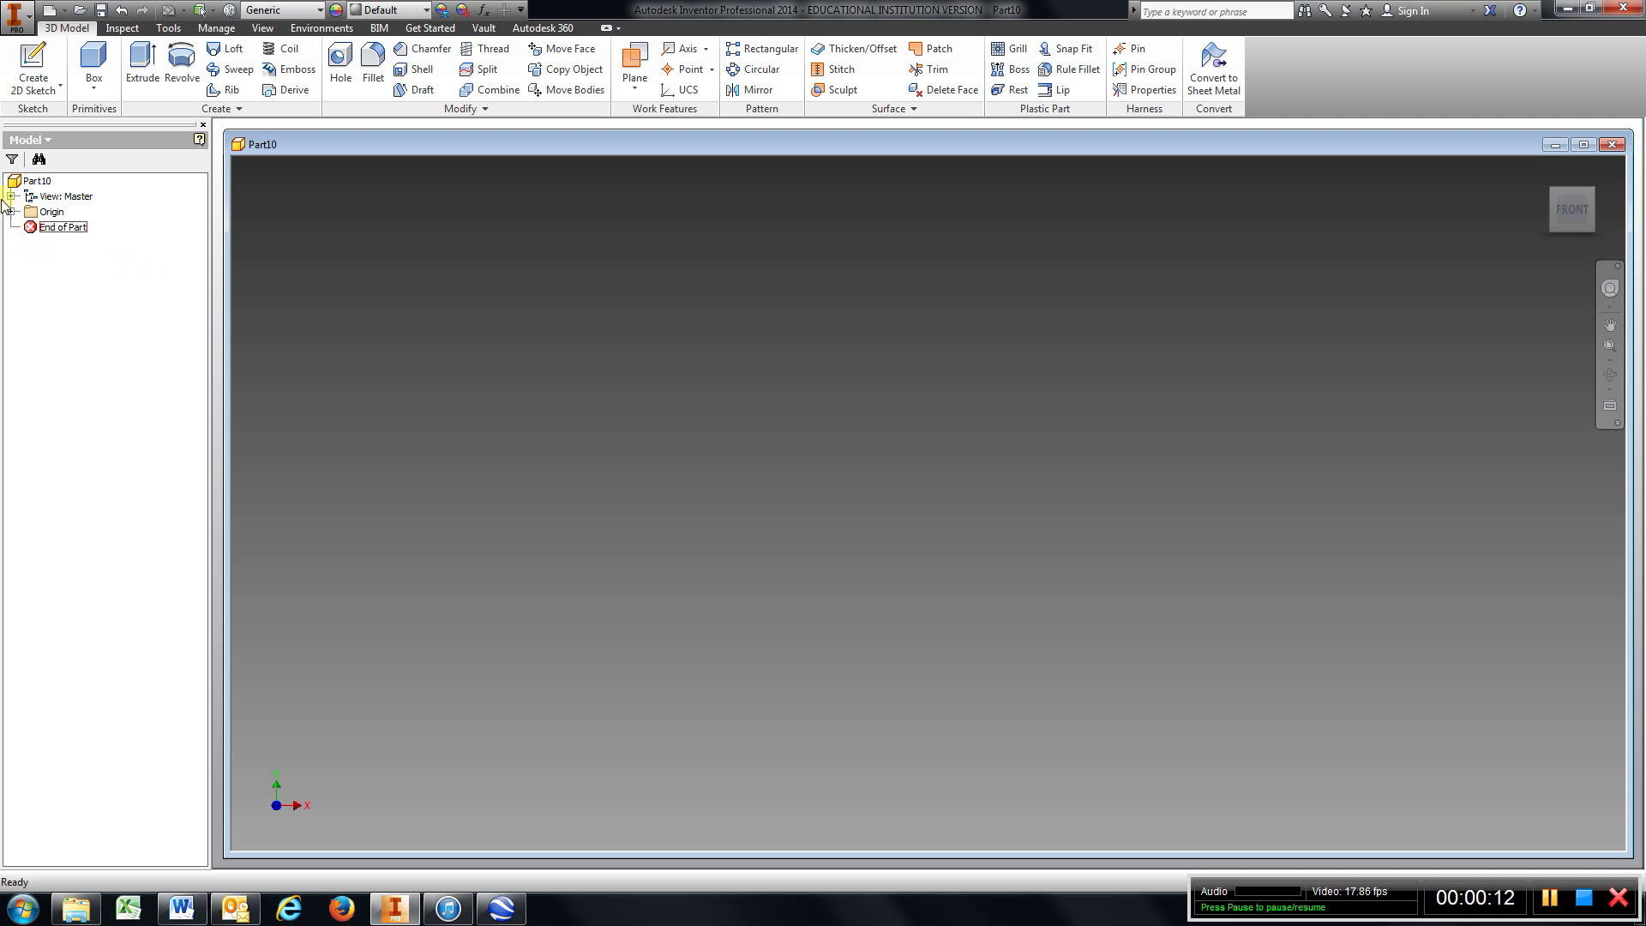
Step: Start a 2D sketch on the XY origin plane
{"action": "left_click", "coordinate": [11, 212]}
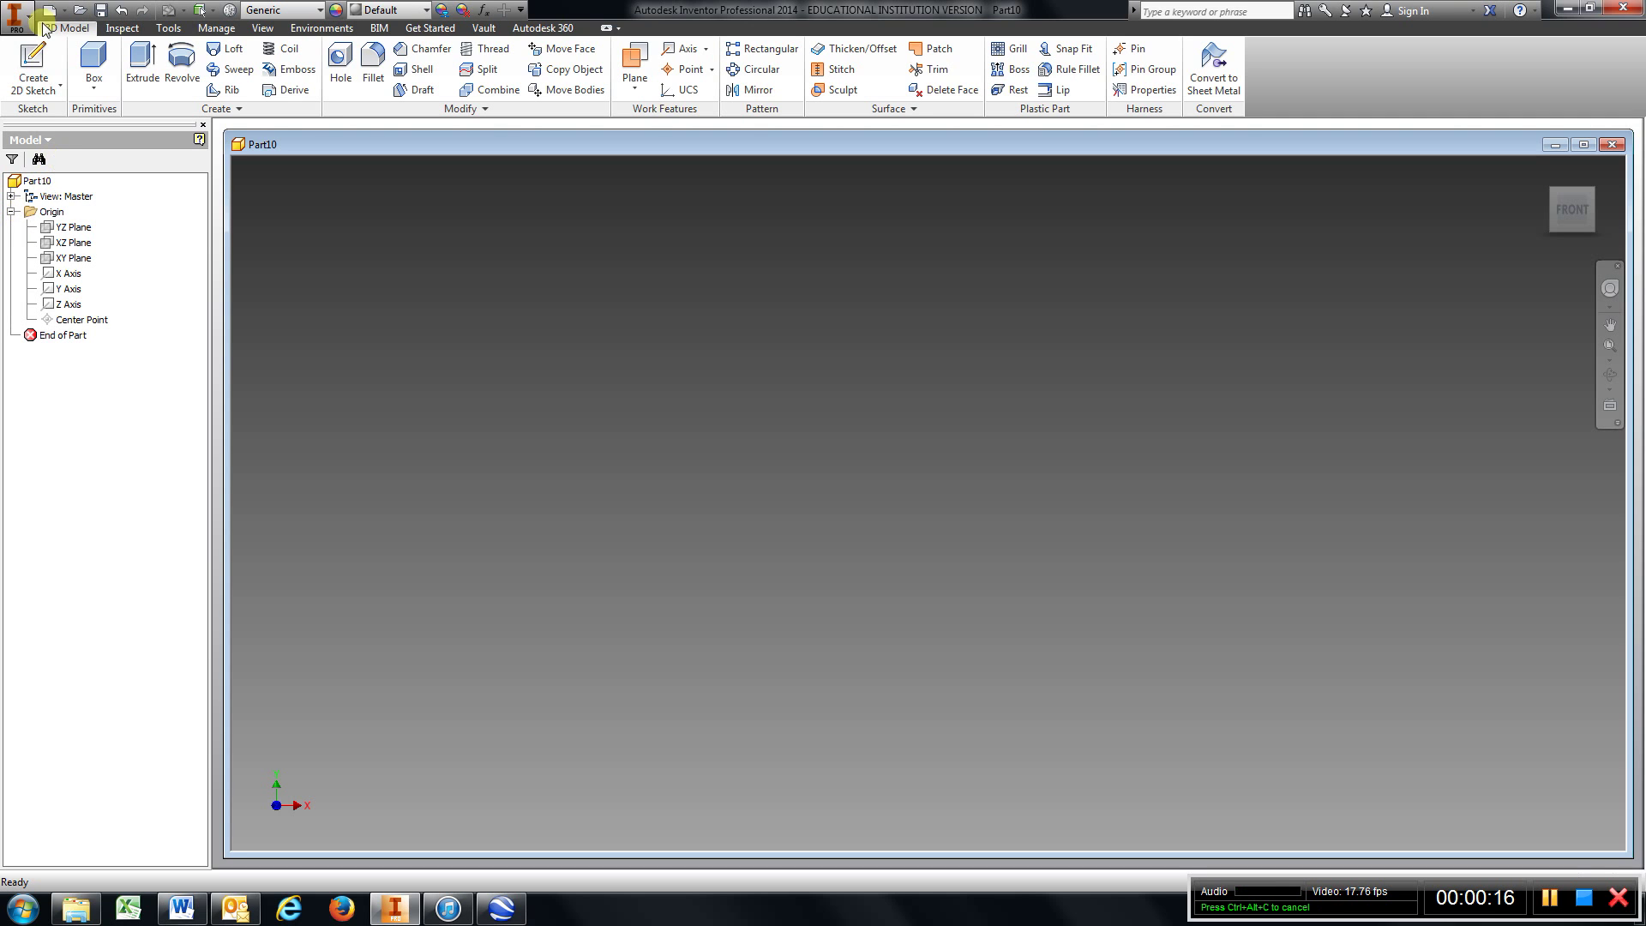
{"action": "left_click", "coordinate": [36, 60]}
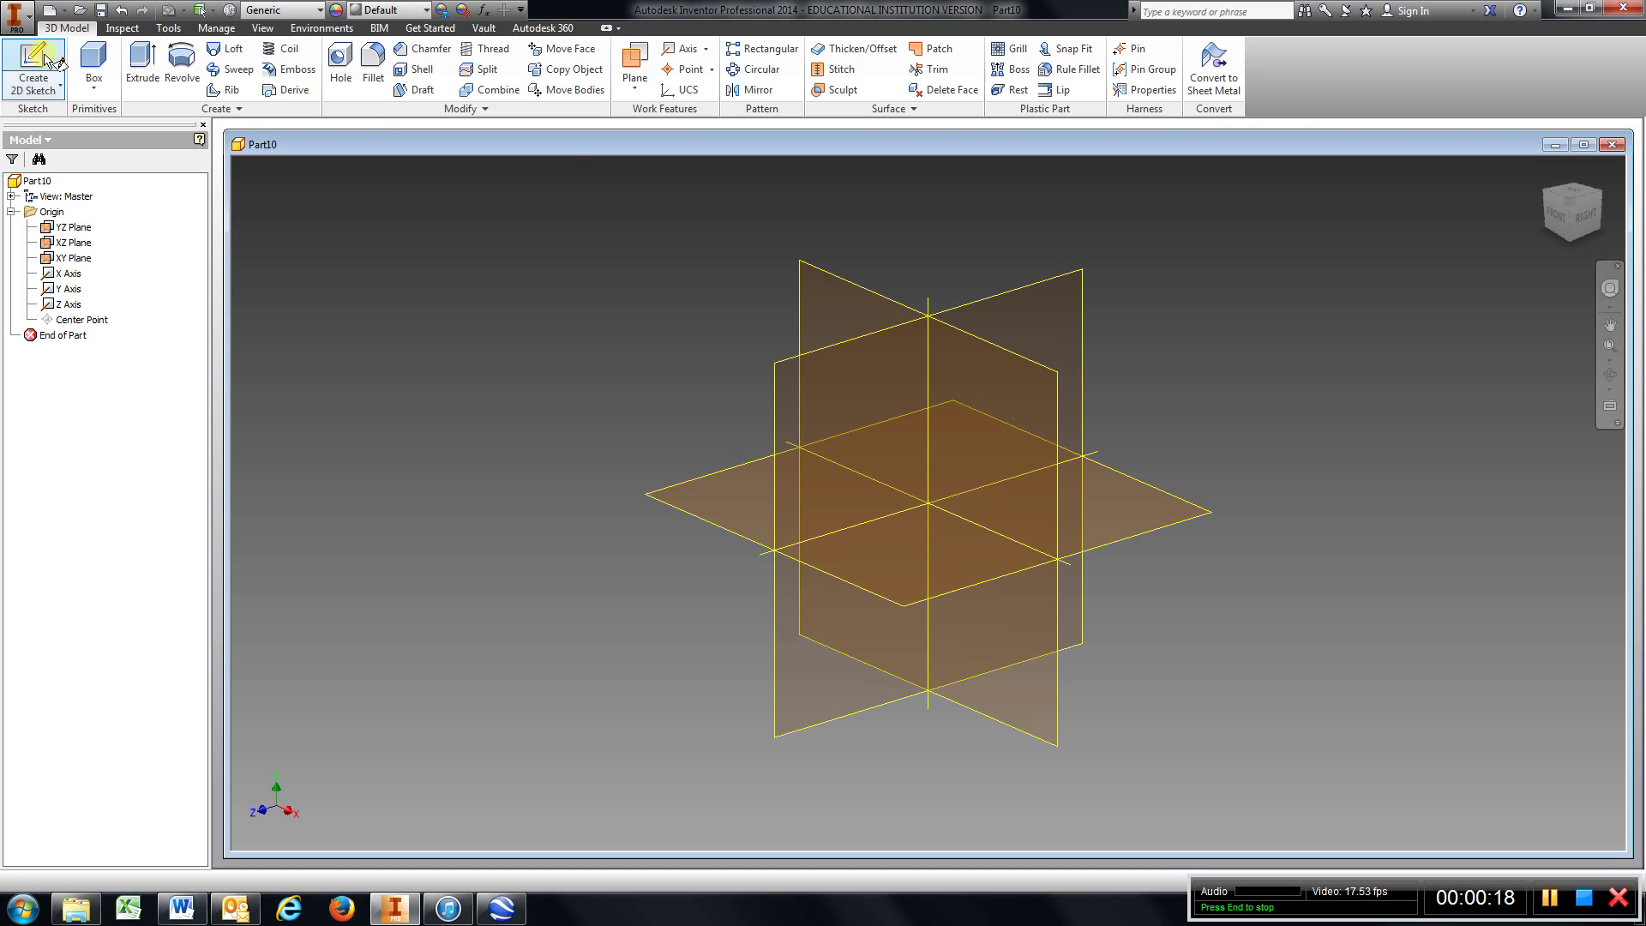
{"action": "left_click", "coordinate": [853, 284]}
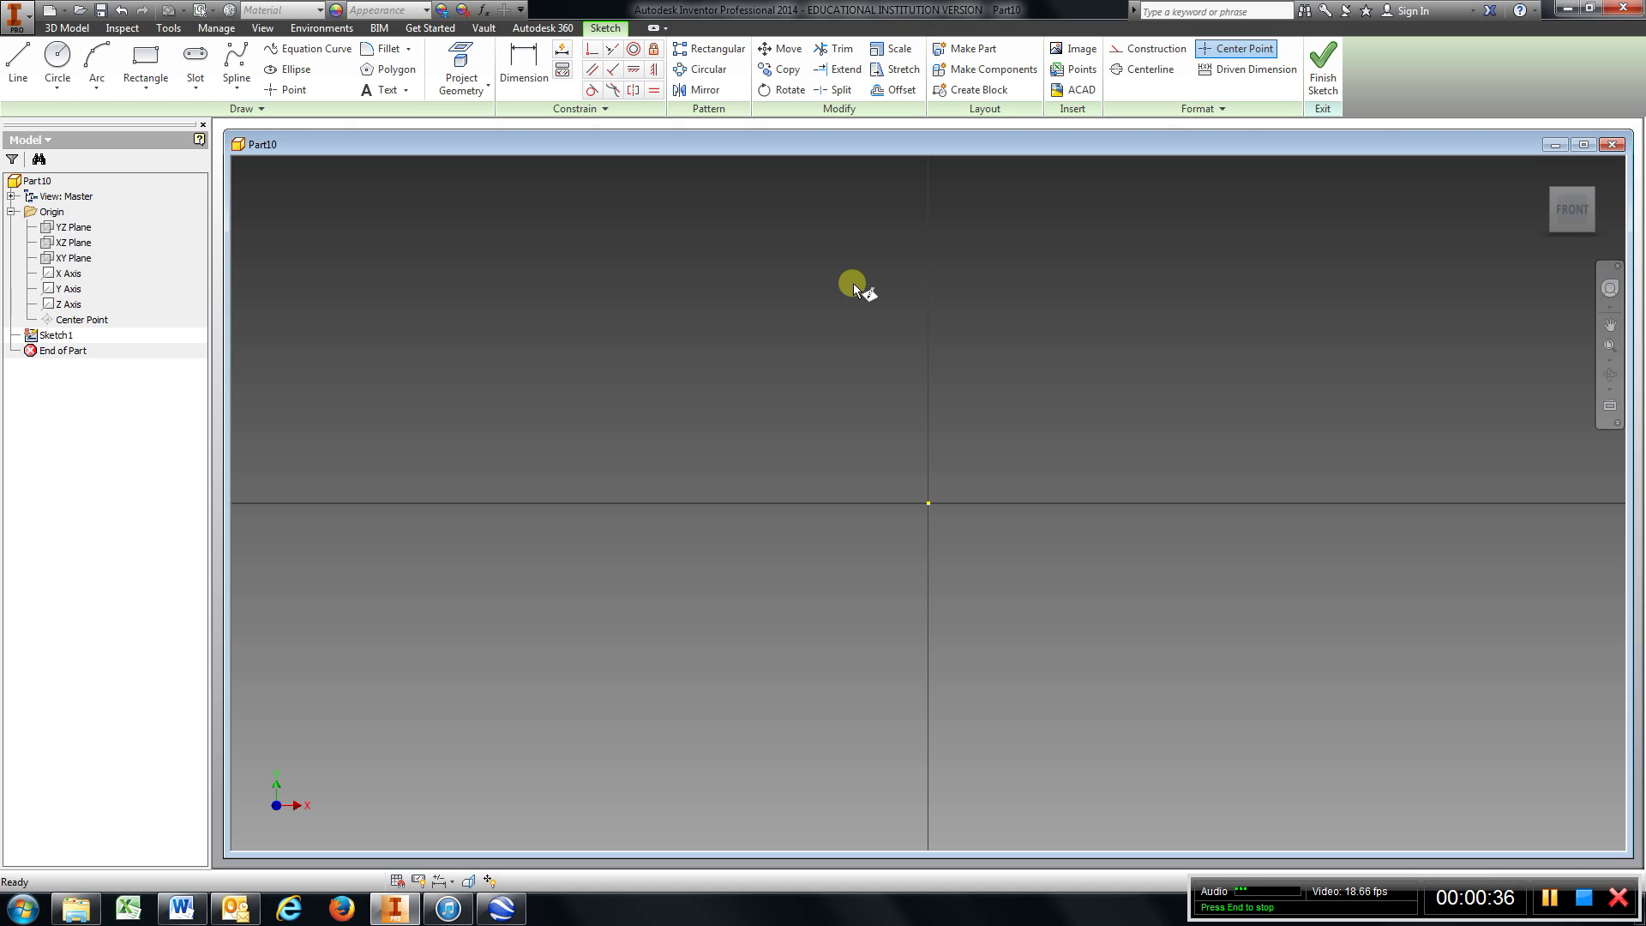
Step: Draw a 2.5 in vertical line downward as the outer edge of an L-shaped profile, beginning upper left of the origin
{"action": "left_click", "coordinate": [18, 64]}
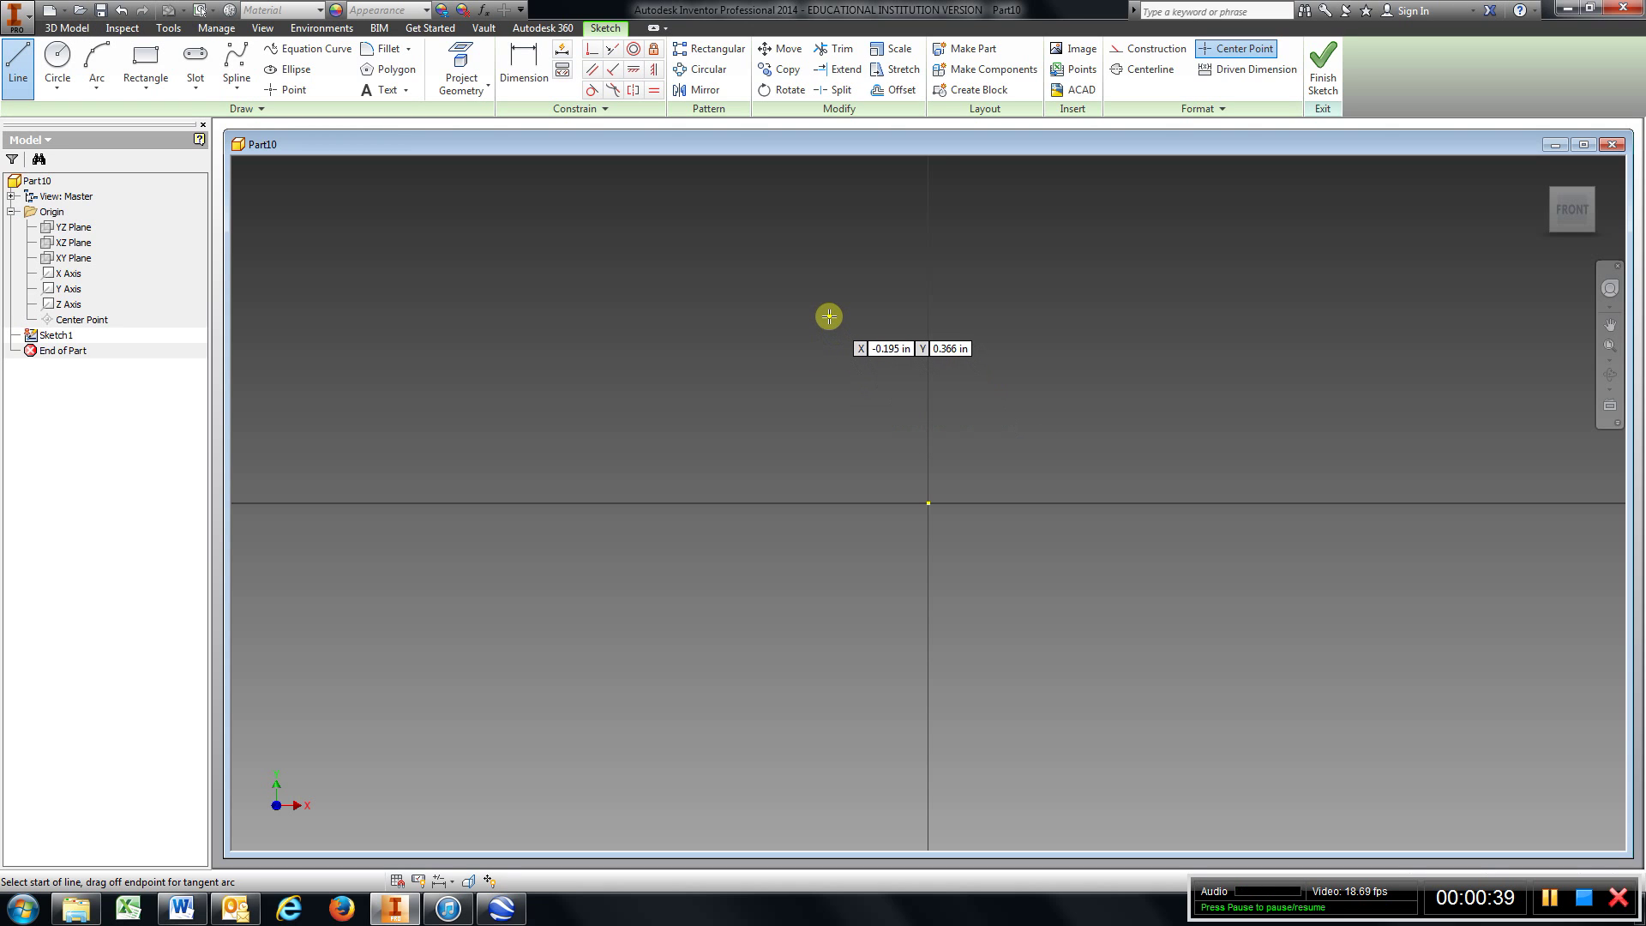
{"action": "left_click", "coordinate": [735, 315]}
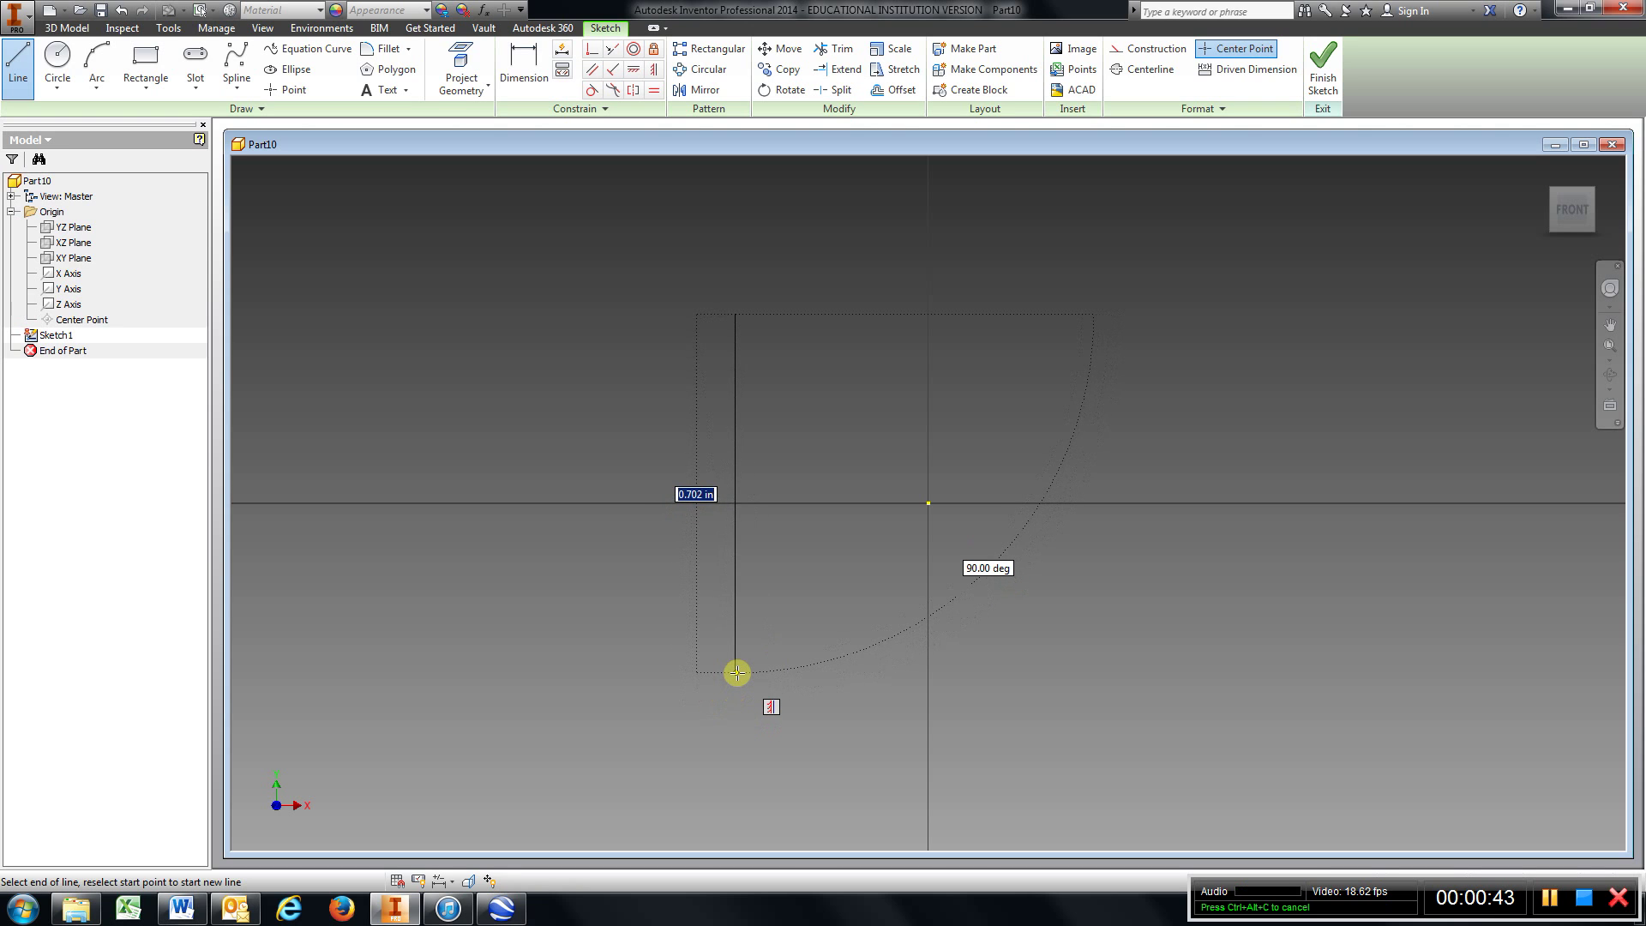
{"action": "type", "text": "2.5"}
{"action": "key", "text": "Return"}
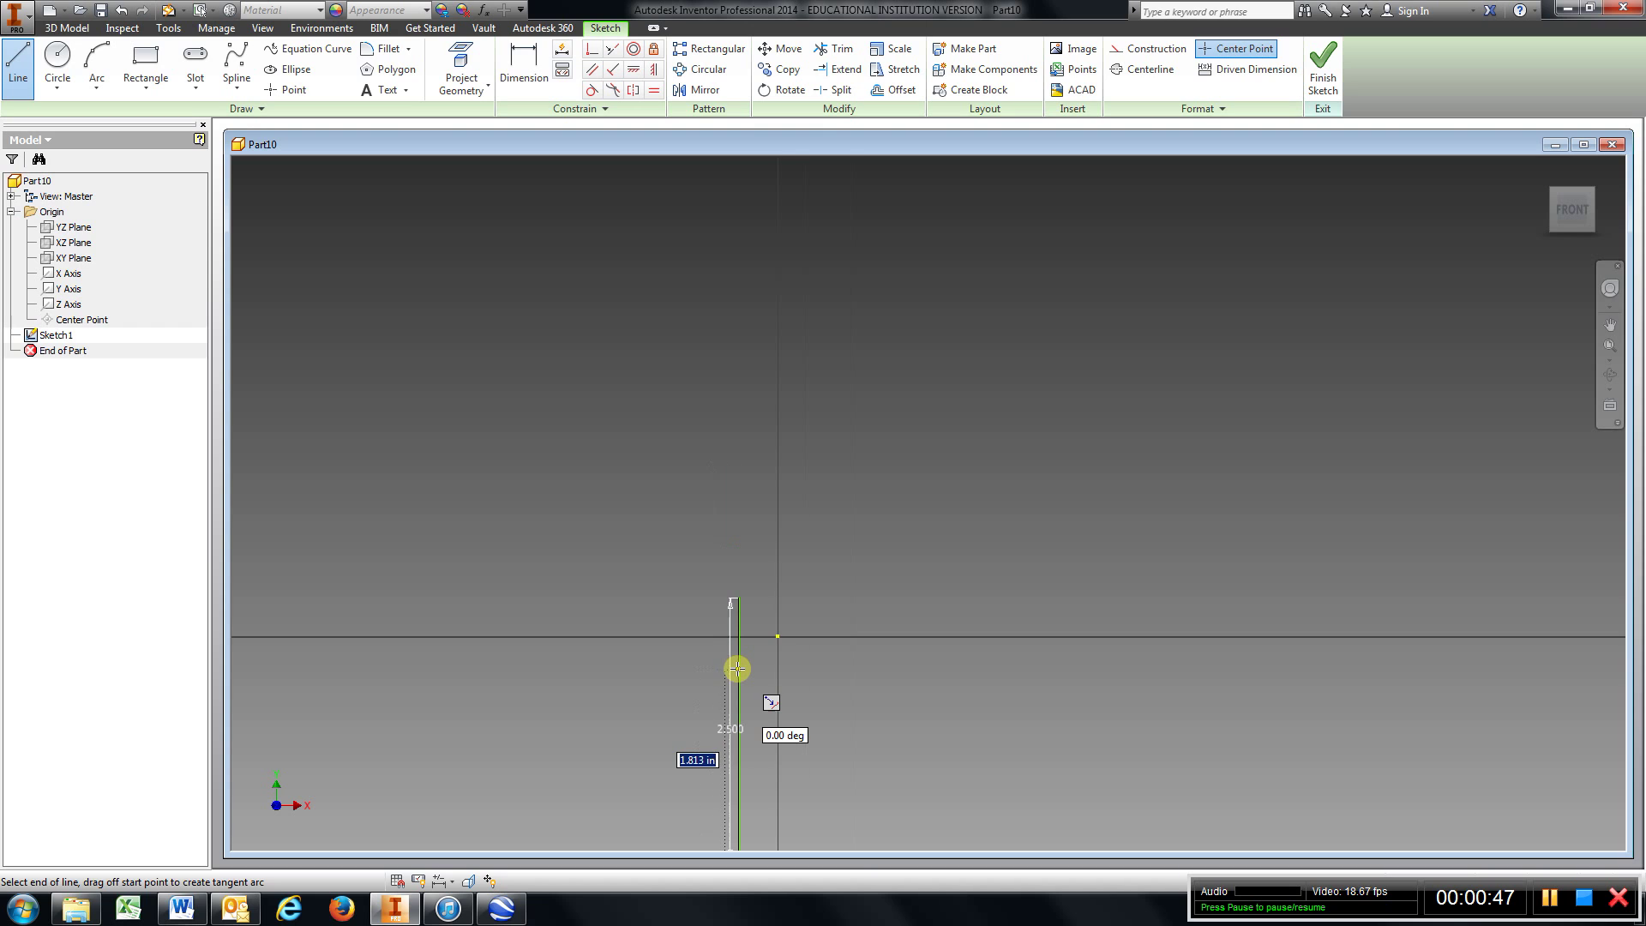
Step: Continue the profile with a 4.5 in horizontal base line to the right and a .75 in vertical line up from its end
{"action": "scroll", "coordinate": [734, 665], "scroll_direction": "down", "scroll_amount": 3}
{"action": "middle_click_drag", "start_coordinate": [735, 665], "coordinate": [735, 412]}
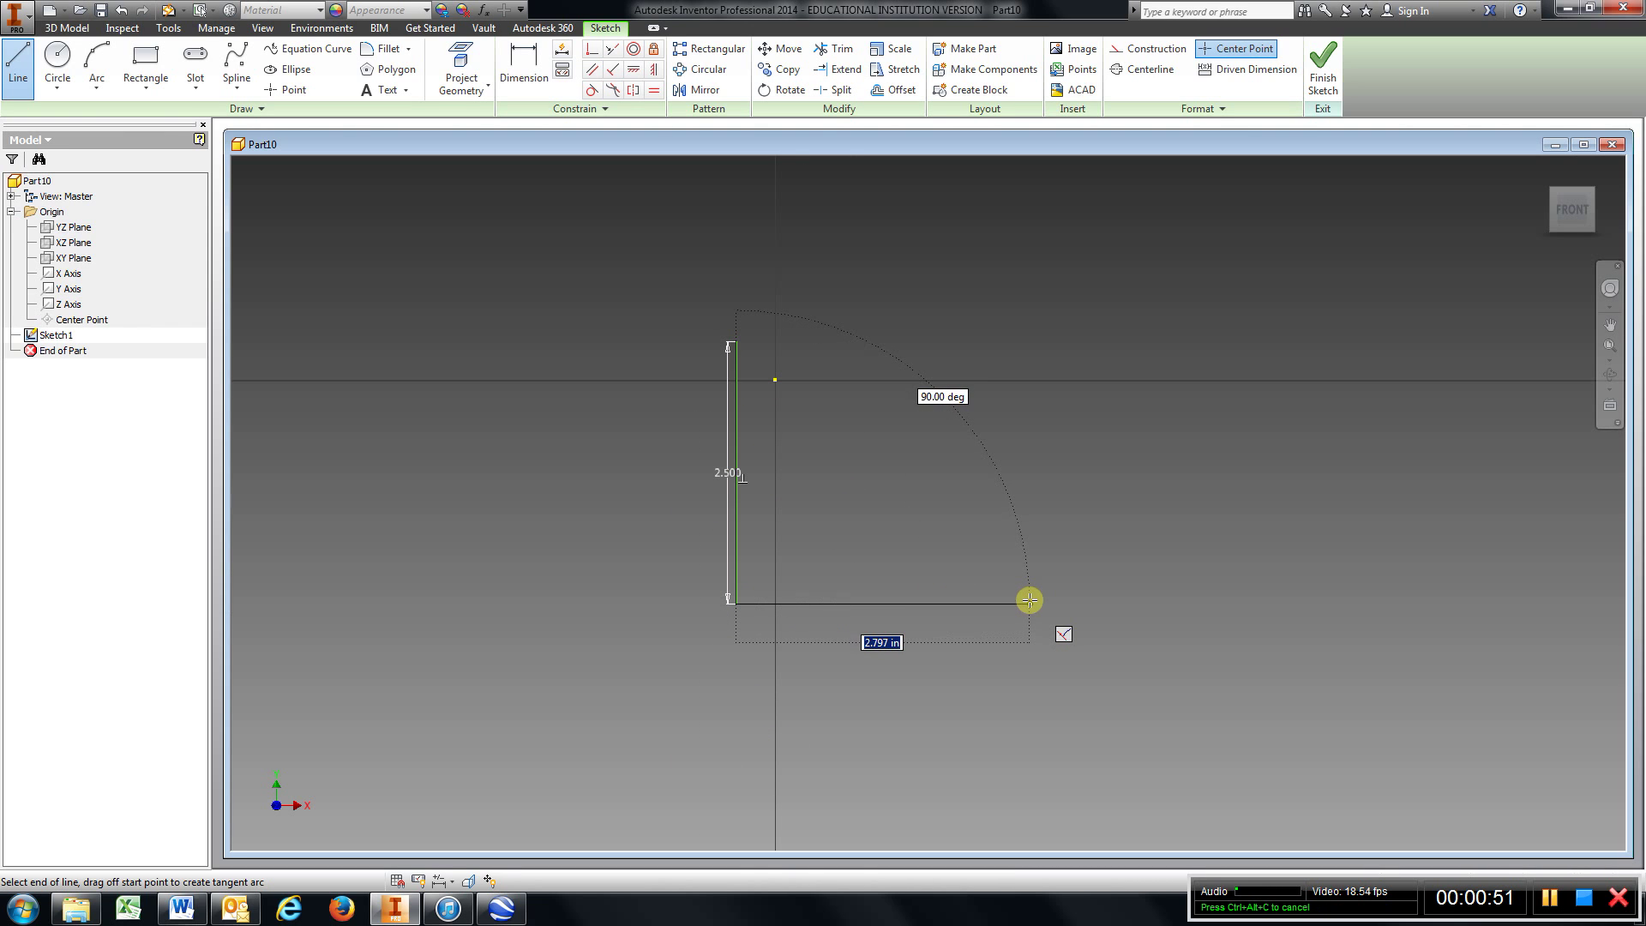
{"action": "type", "text": "4.5"}
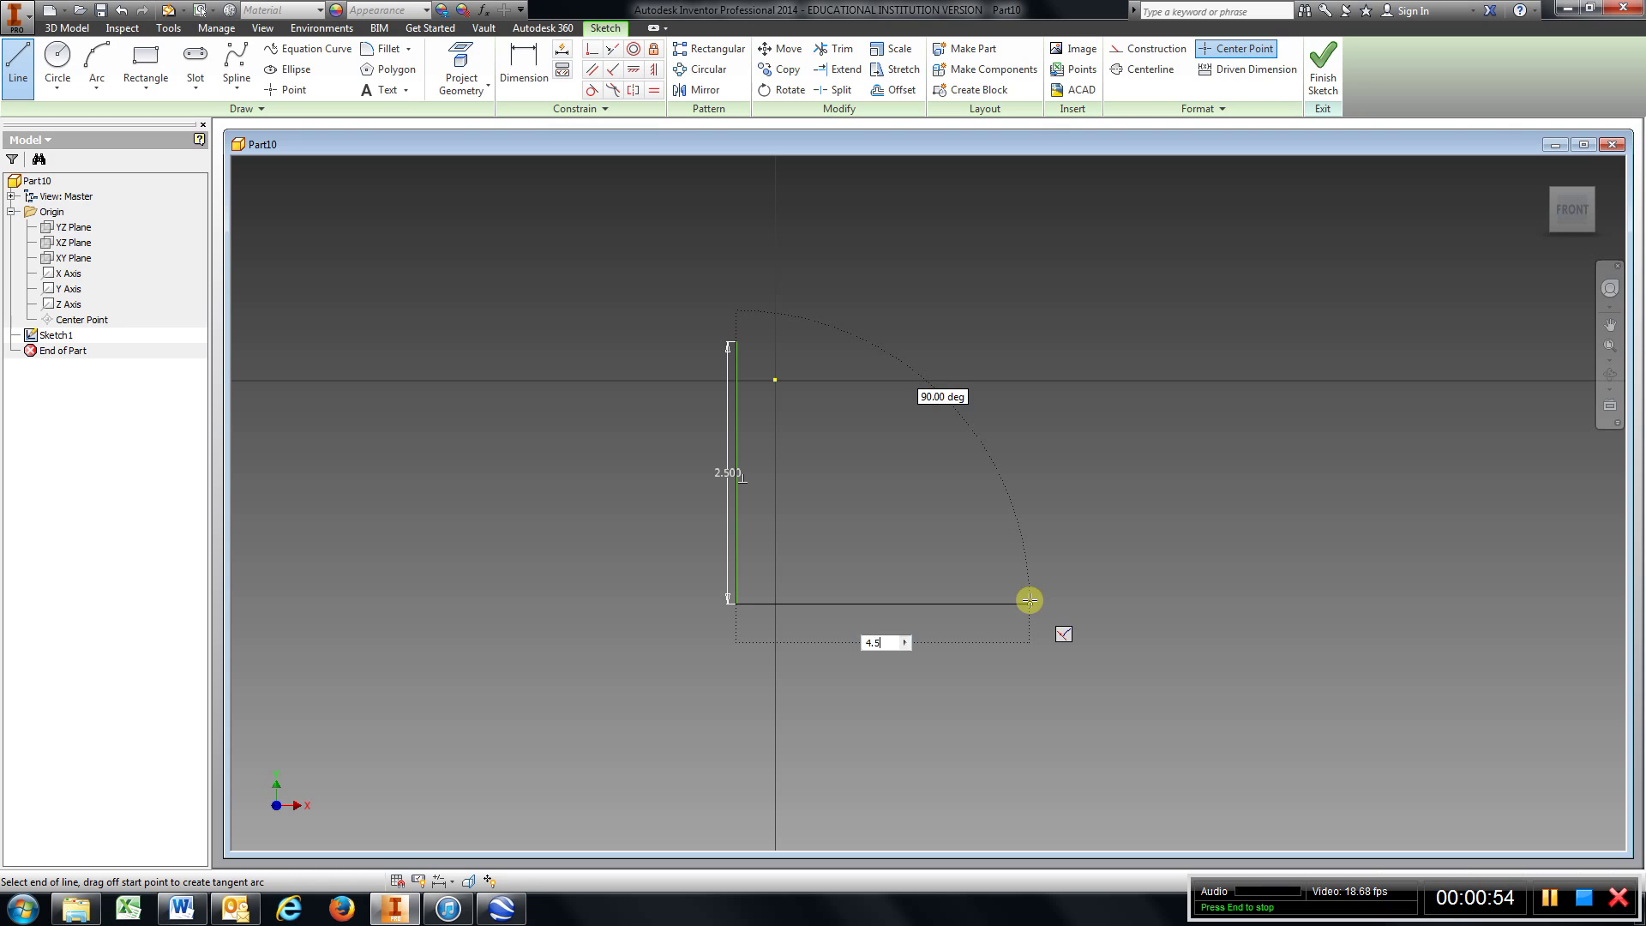
{"action": "key", "text": "Return"}
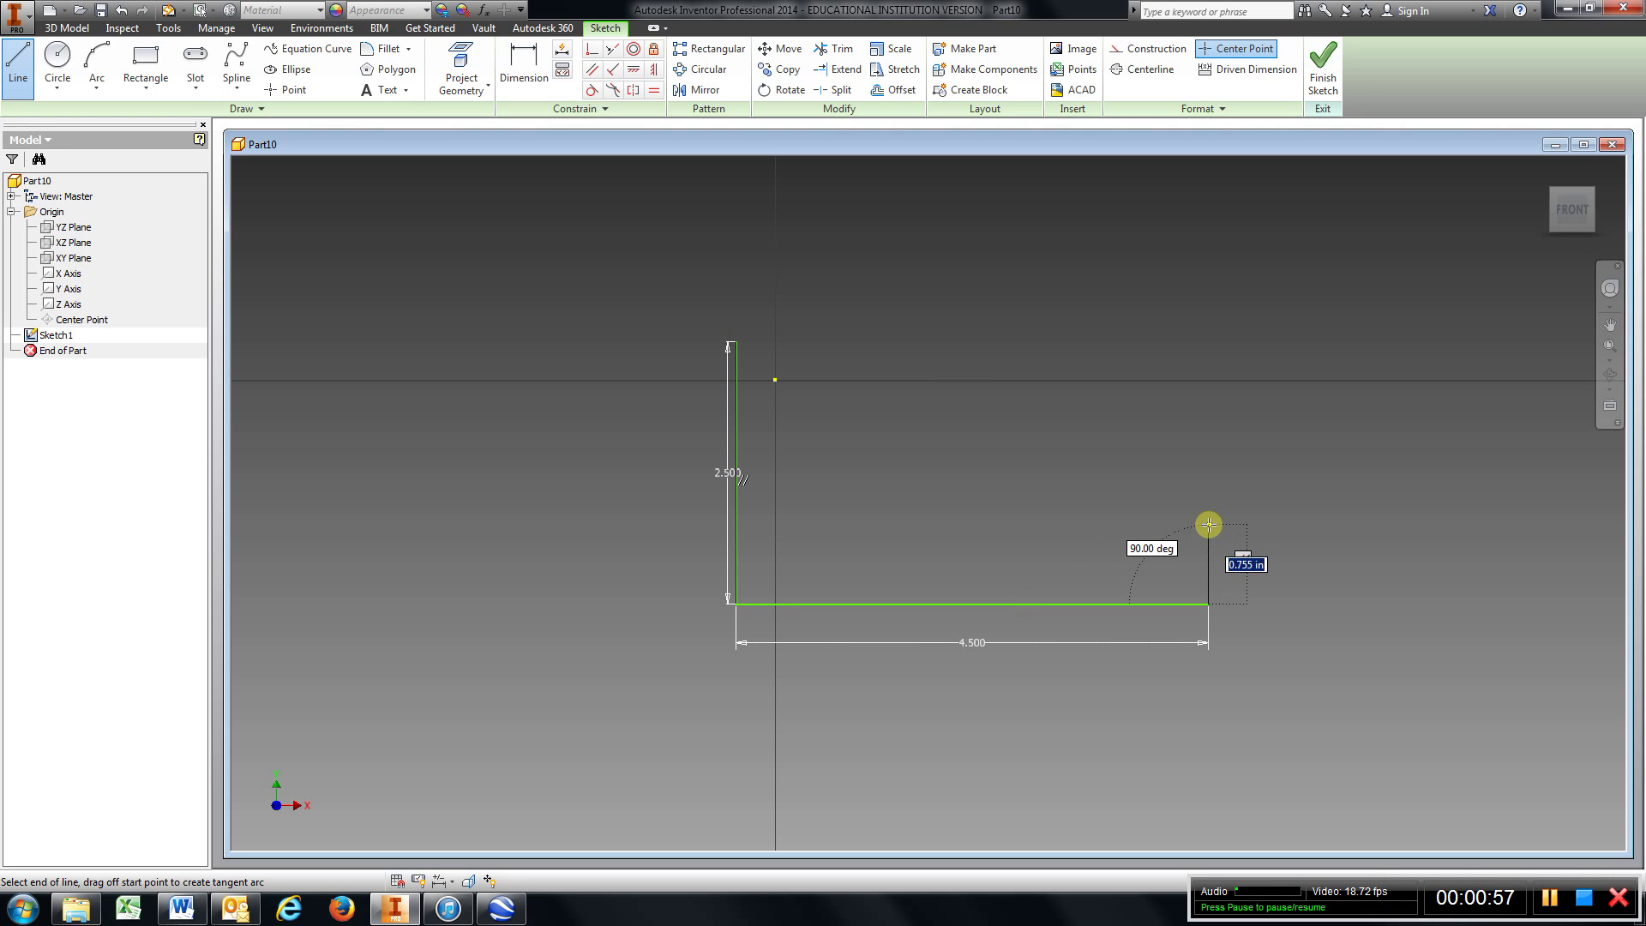
{"action": "type", "text": ".75"}
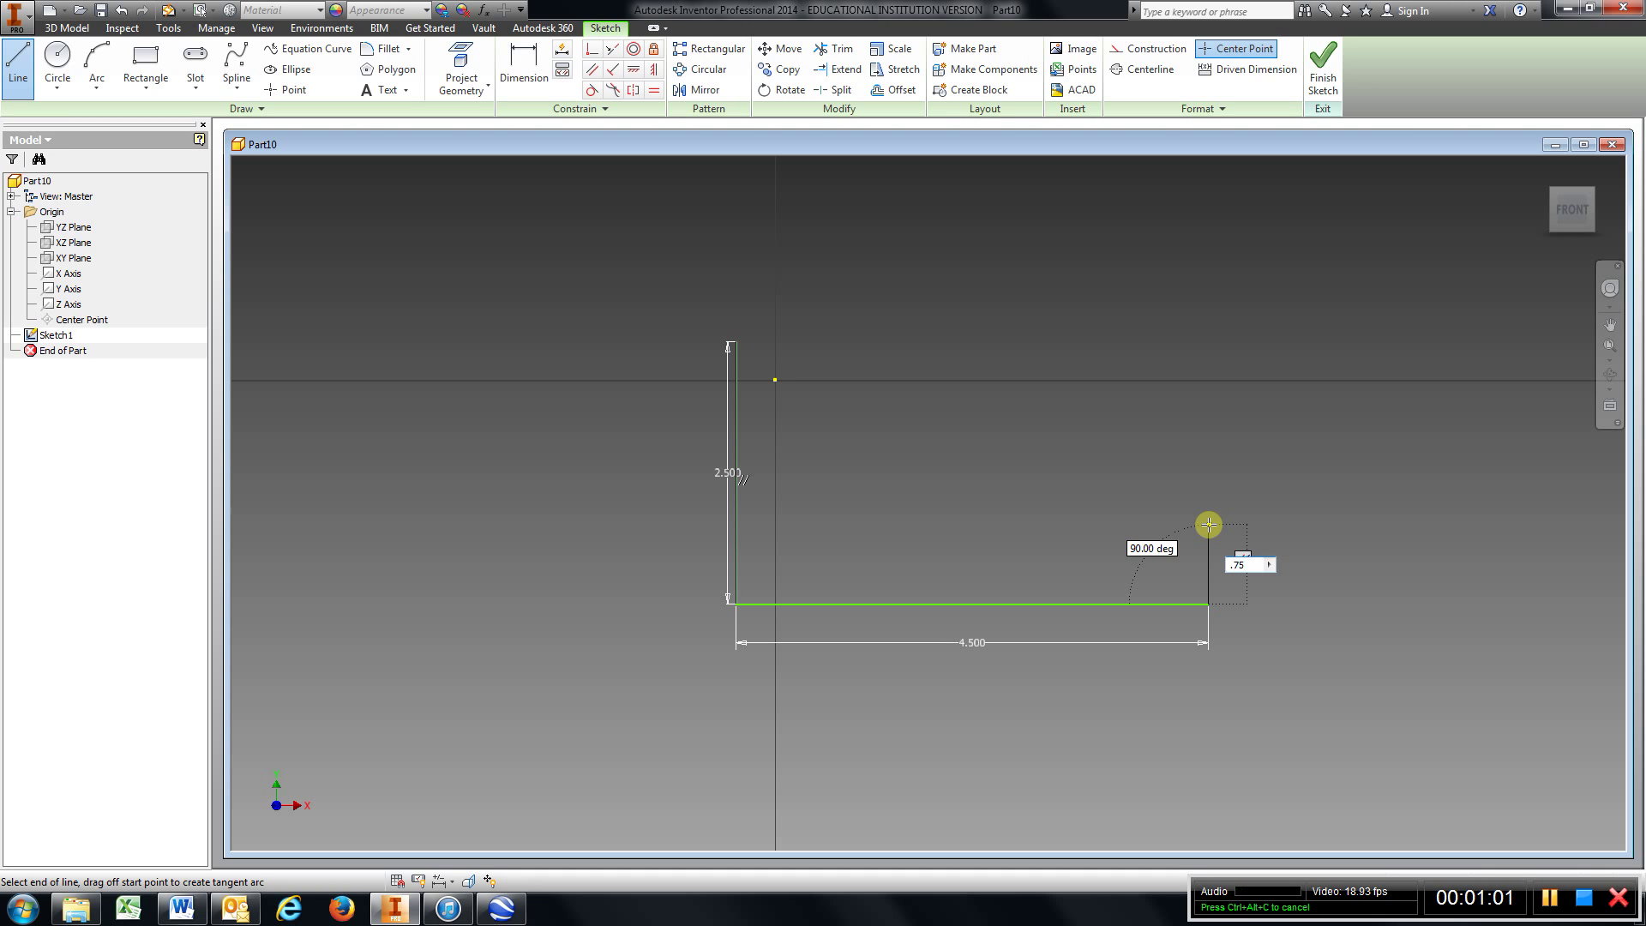
{"action": "key", "text": "Return"}
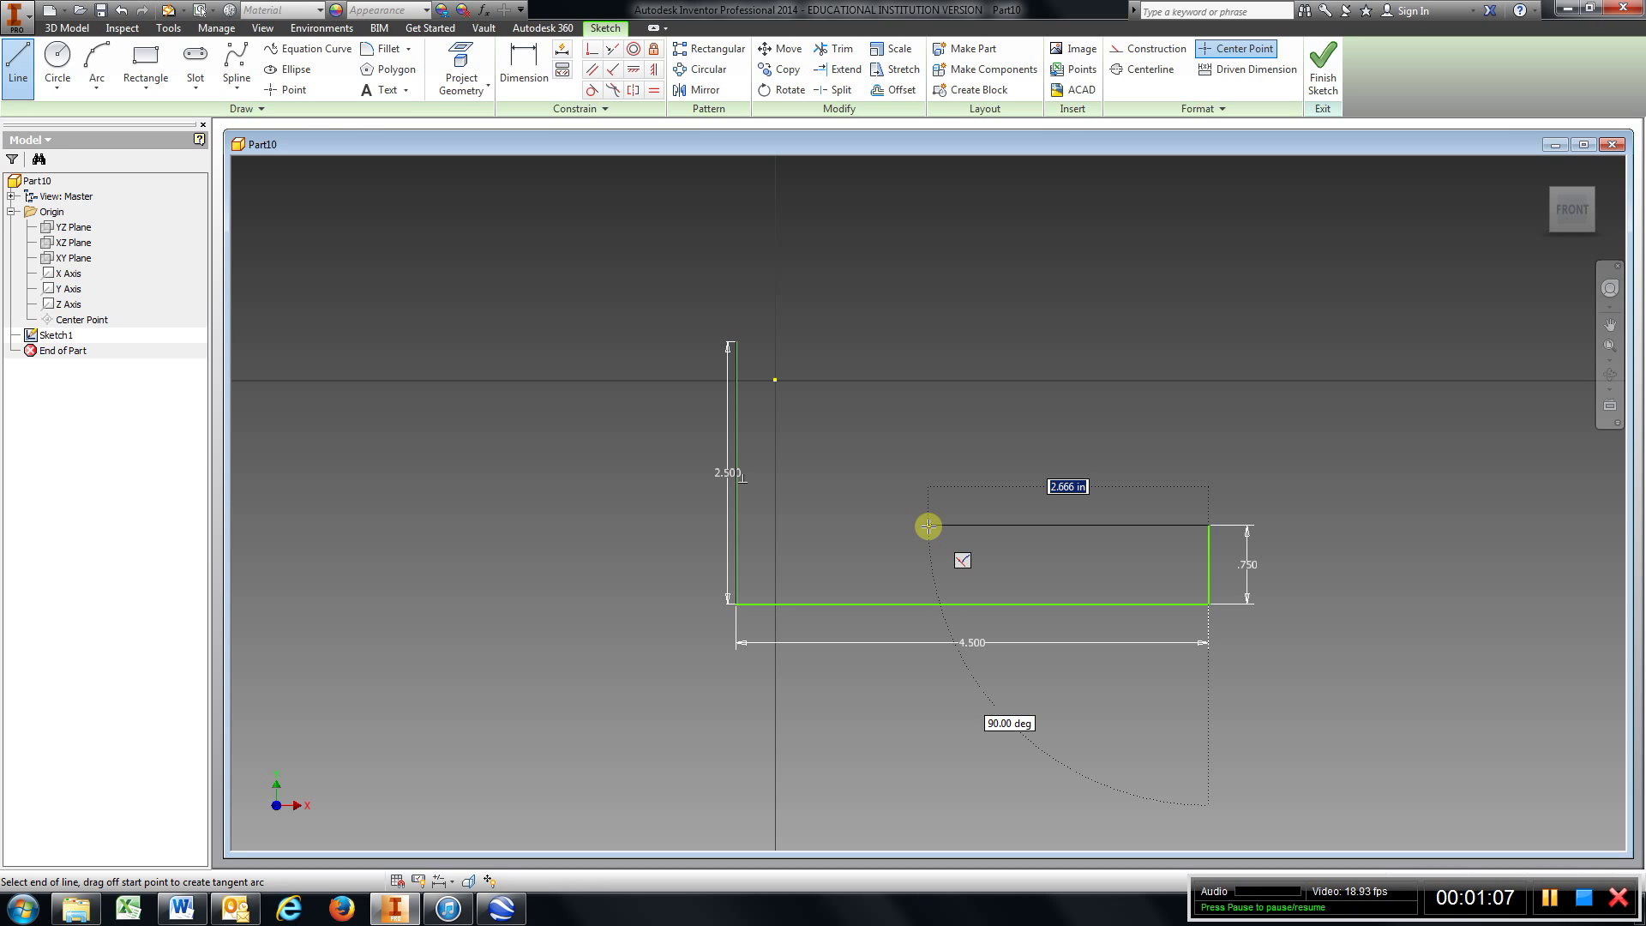
Step: Draw the inner horizontal edge leftward with length 4.5-.75, then close the L profile up to the start of the first line
{"action": "type", "text": "4."}
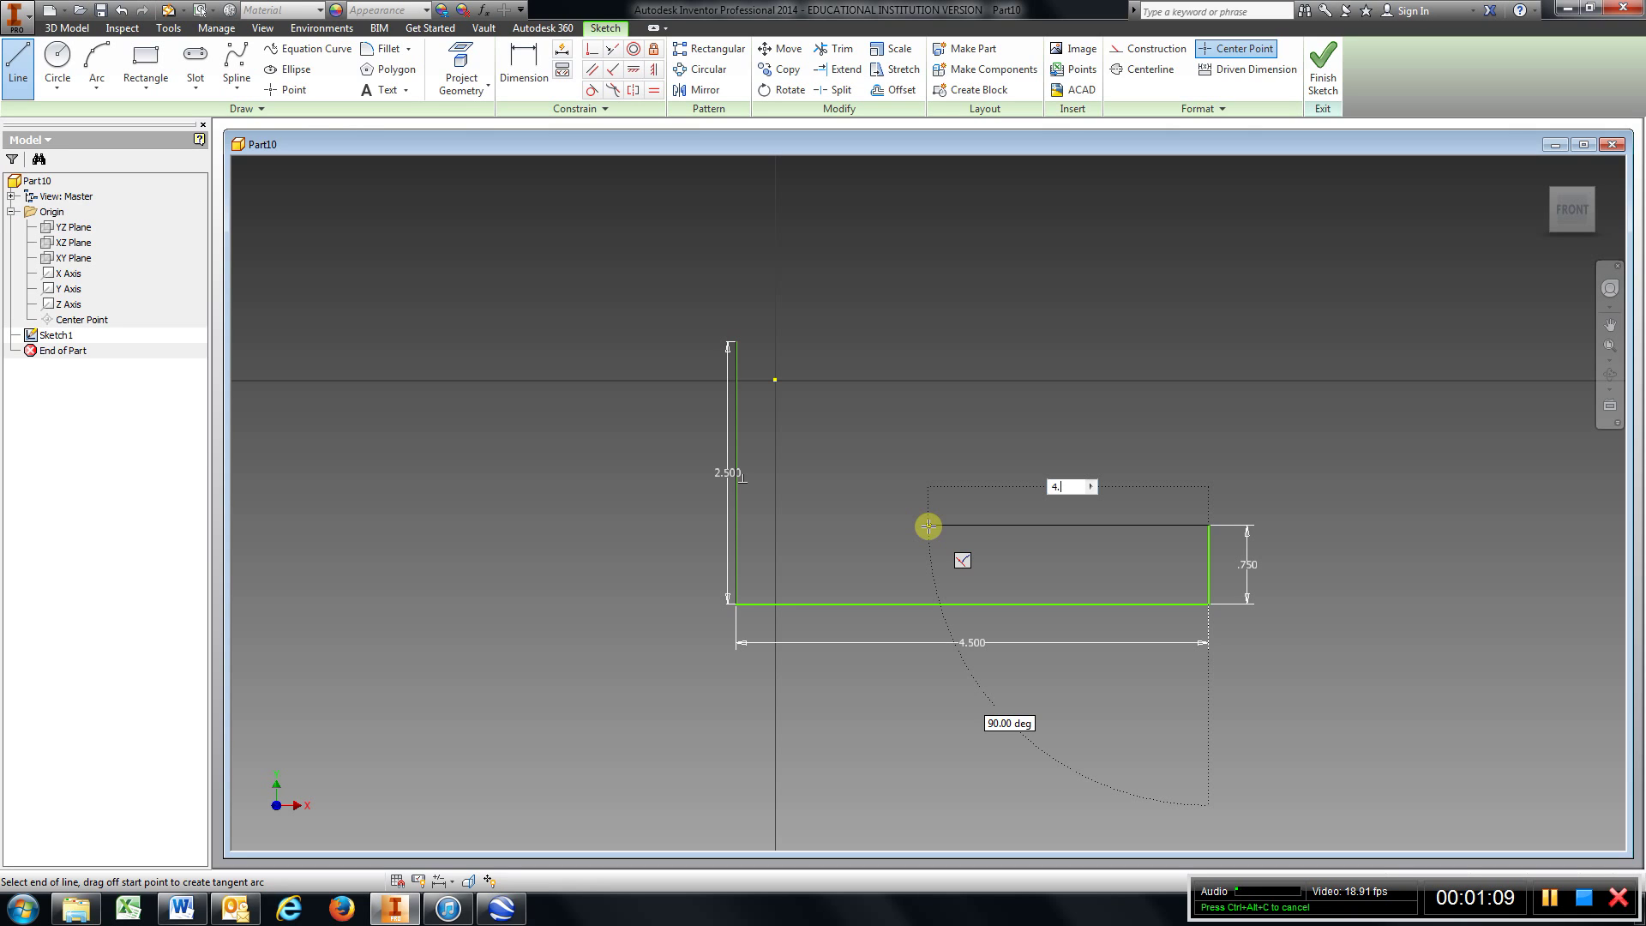
{"action": "type", "text": "5"}
{"action": "type", "text": "-"}
{"action": "type", "text": ".7"}
{"action": "type", "text": "5"}
{"action": "key", "text": "Return"}
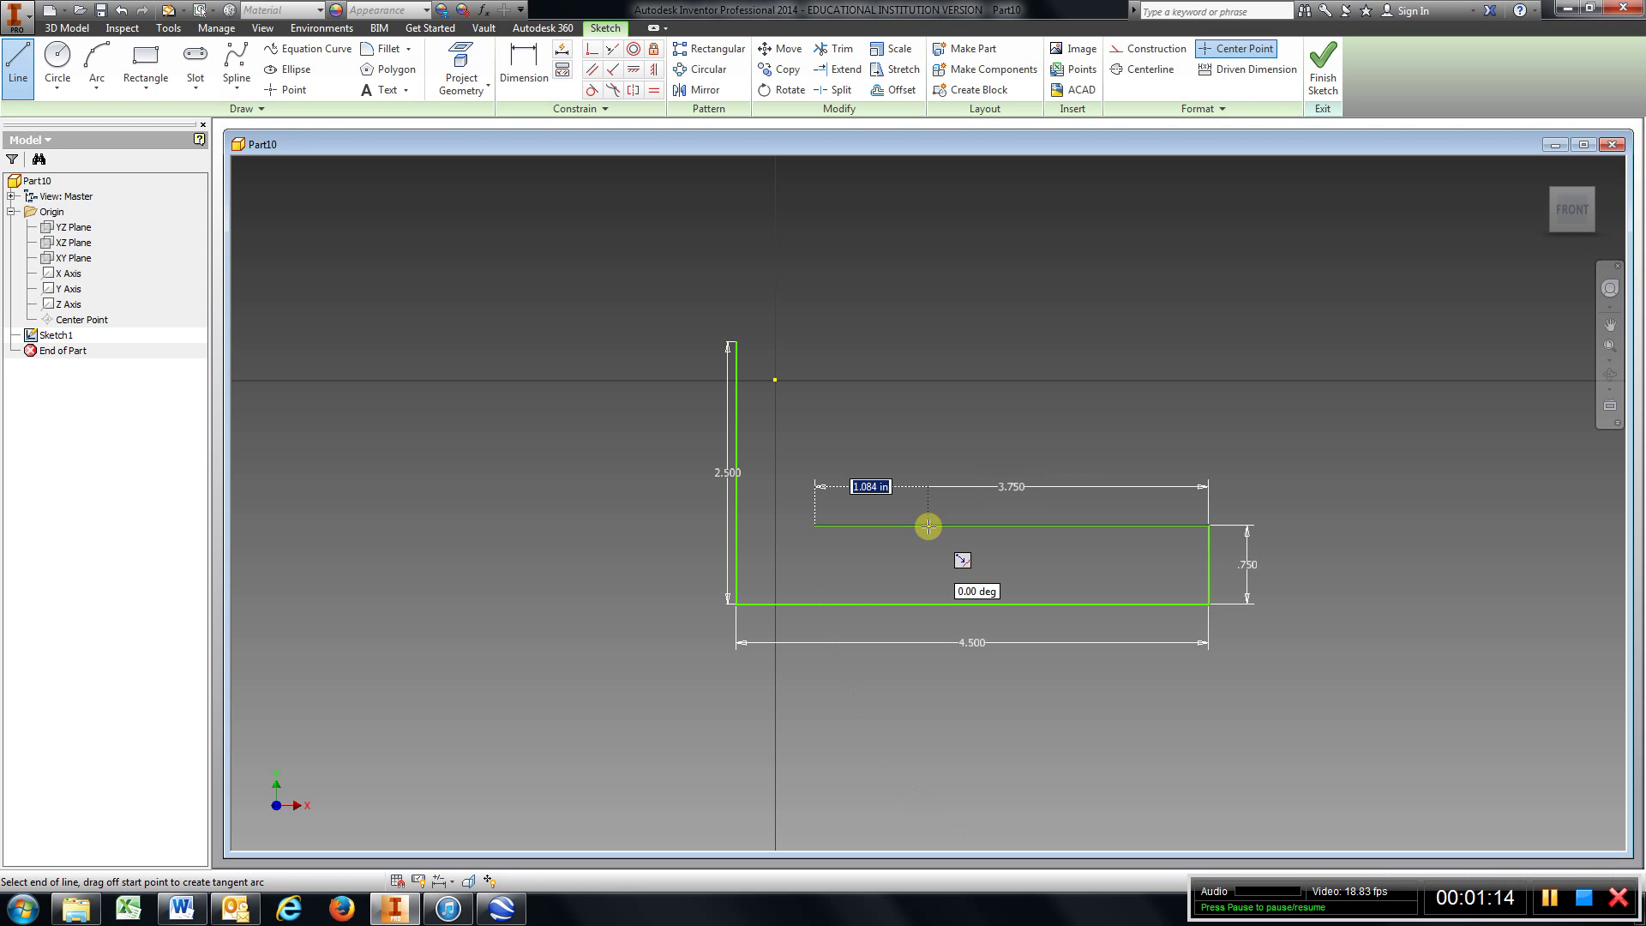
{"action": "left_click", "coordinate": [814, 344]}
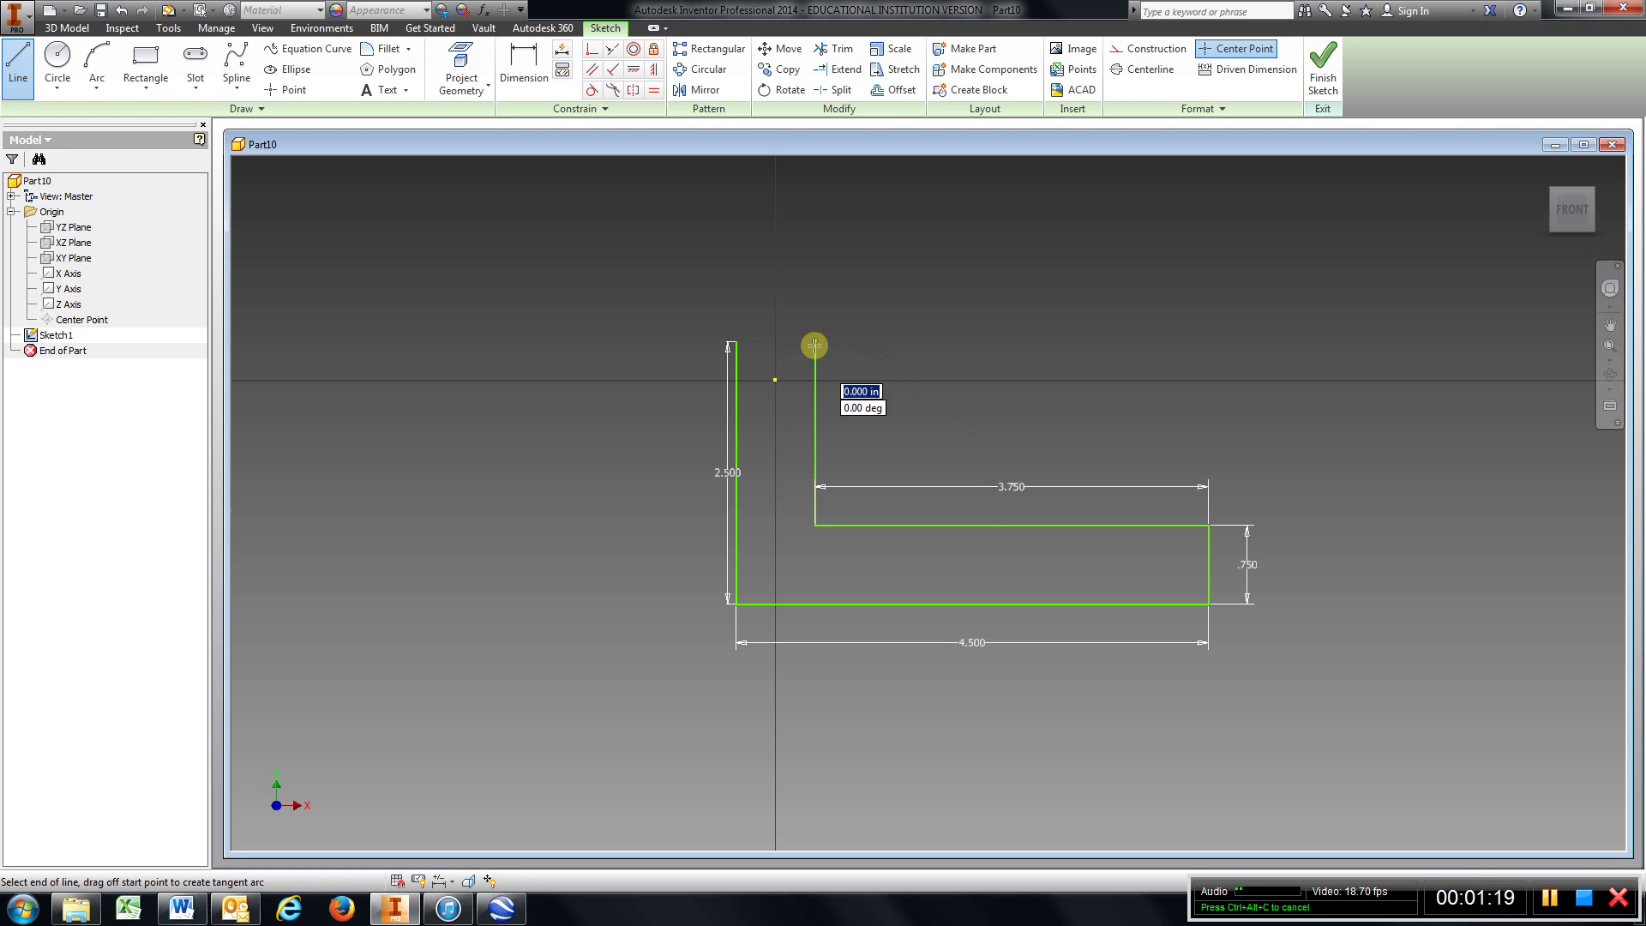
{"action": "left_click", "coordinate": [736, 343]}
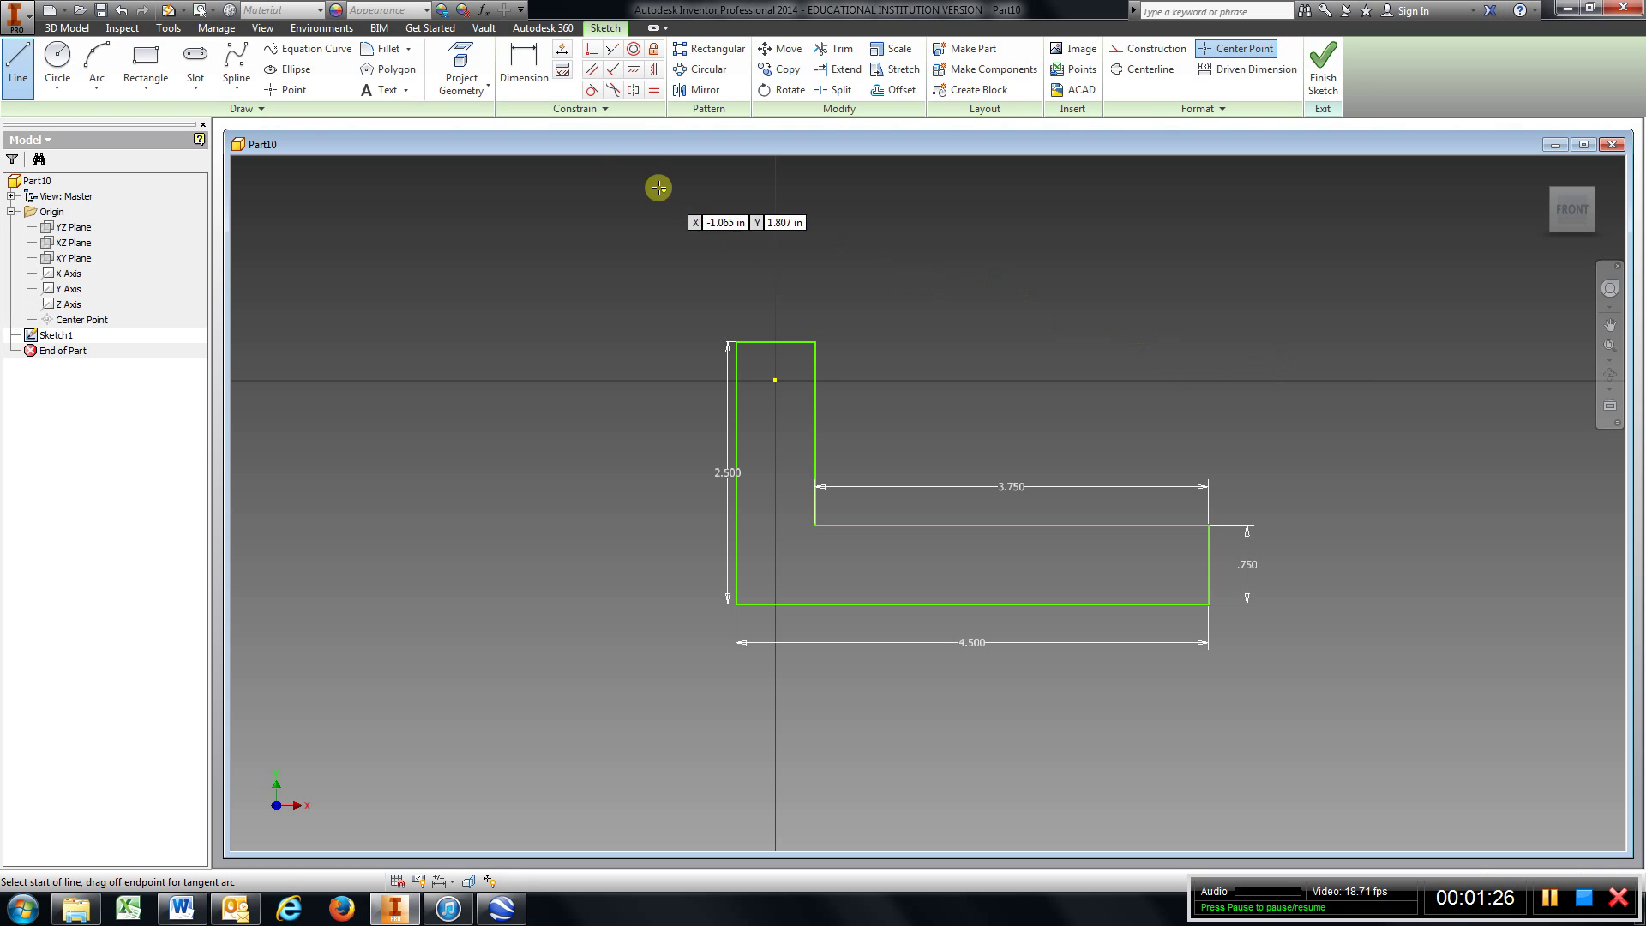
Step: Dimension the vertical distance from the origin point to the profile's top edge as 1.25 in
{"action": "left_click", "coordinate": [522, 79]}
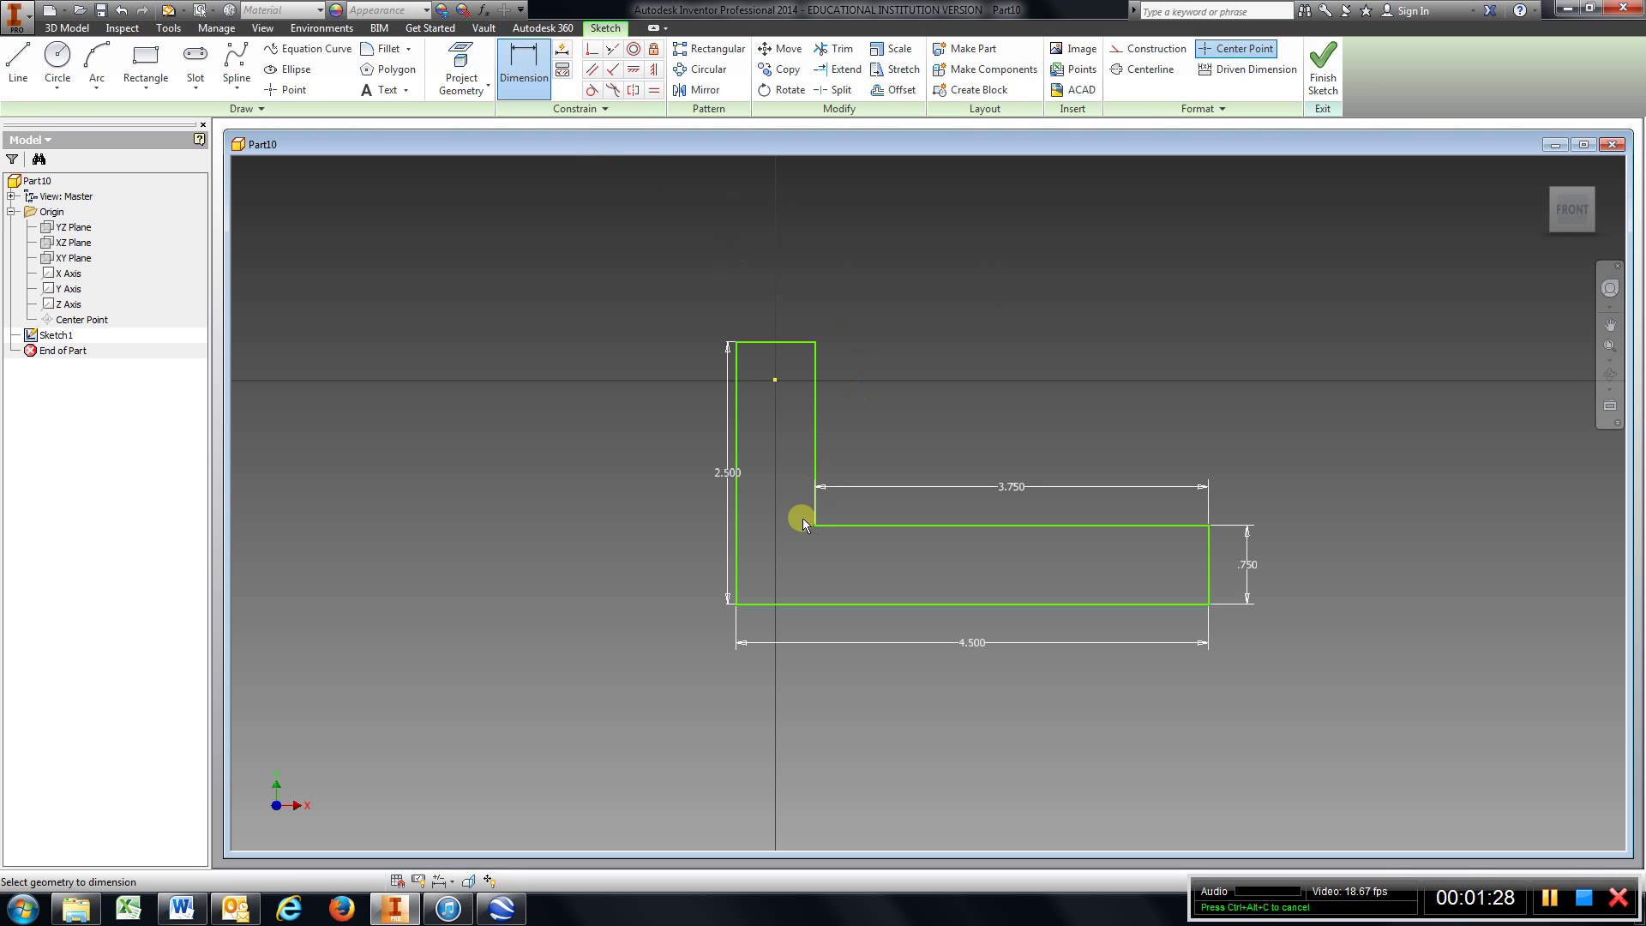
{"action": "left_click", "coordinate": [774, 379]}
{"action": "left_click", "coordinate": [770, 343]}
{"action": "left_click", "coordinate": [872, 364]}
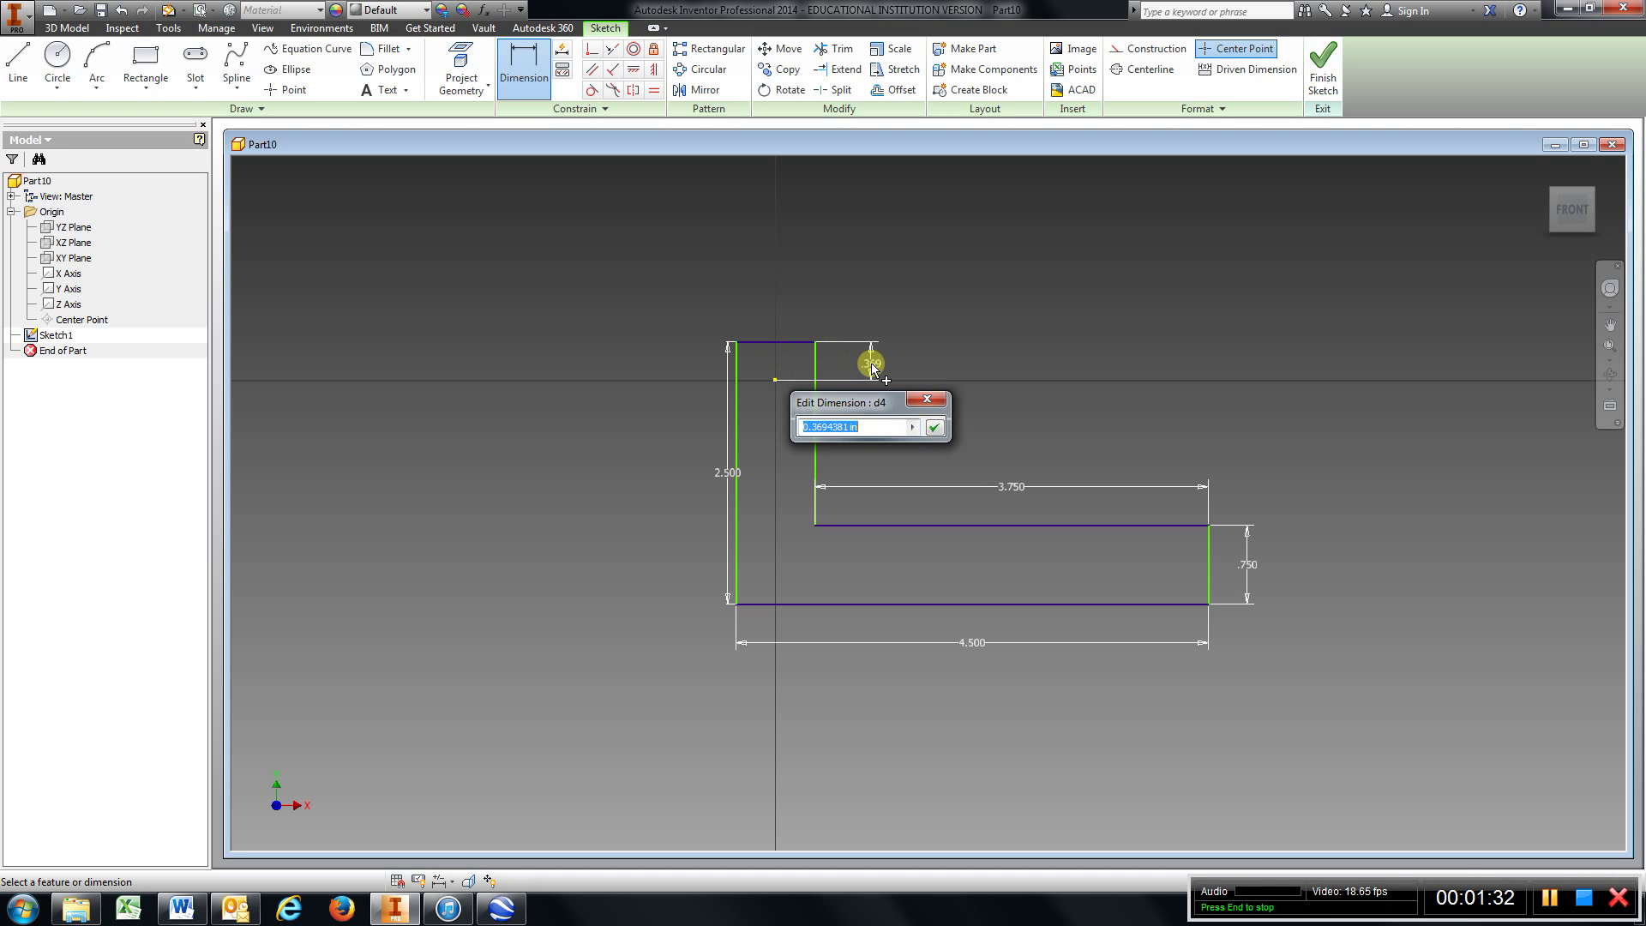
{"action": "type", "text": "1.25"}
{"action": "key", "text": "Return"}
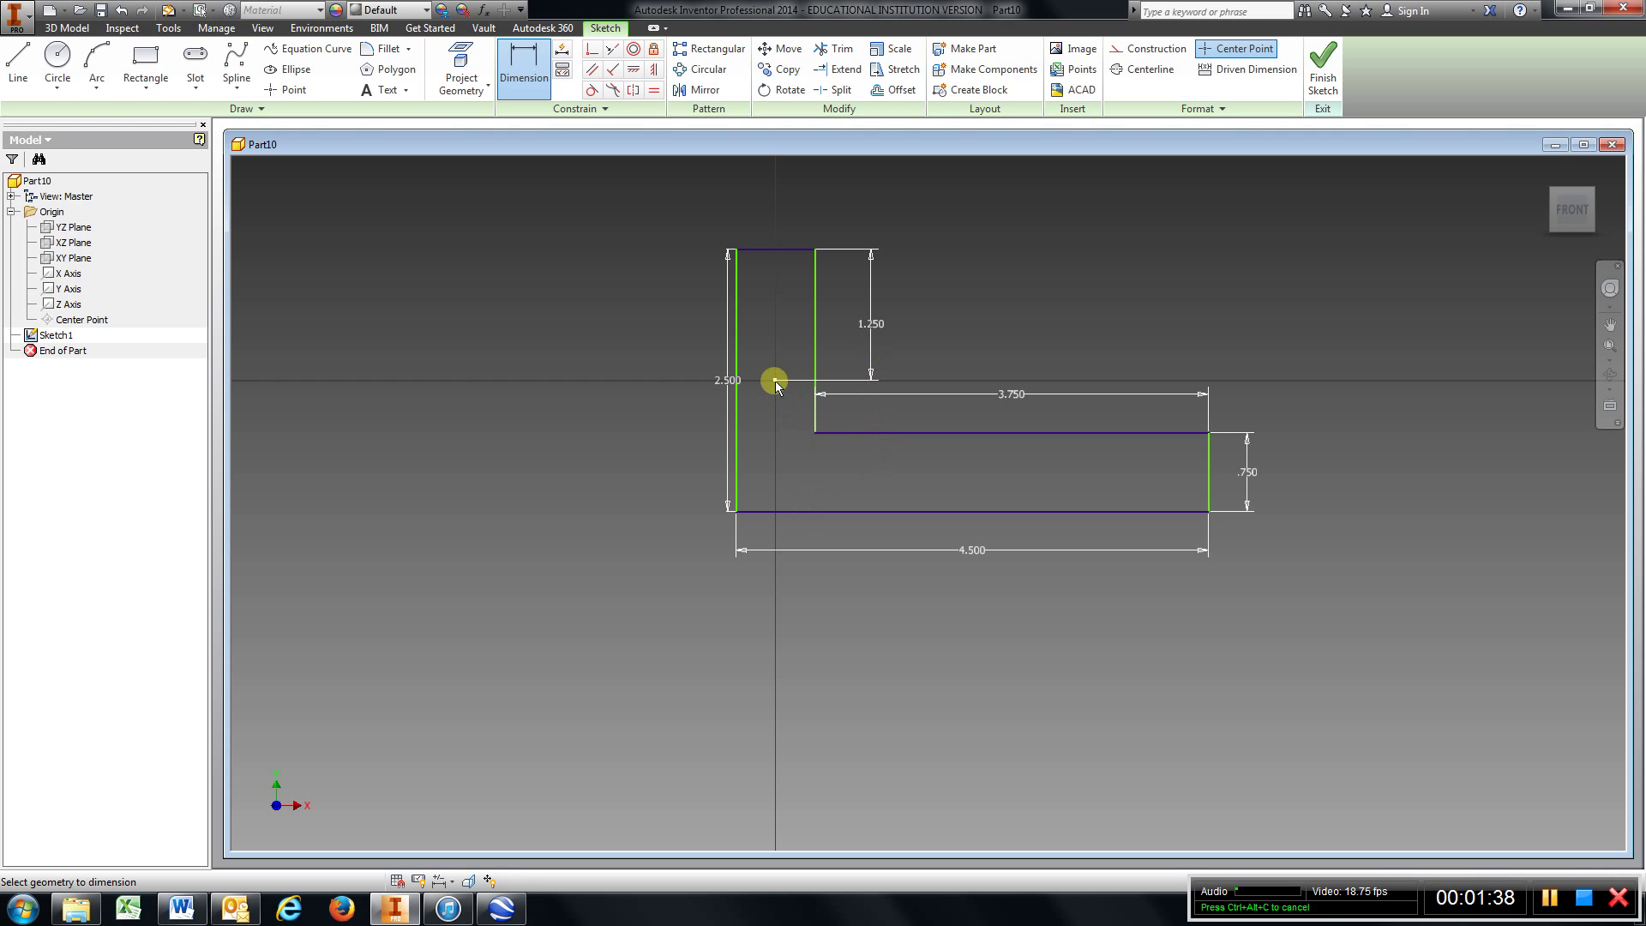
Step: Dimension the horizontal distance from the origin point to the profile's left edge as 2.25 in and finish the sketch
{"action": "left_click", "coordinate": [739, 403]}
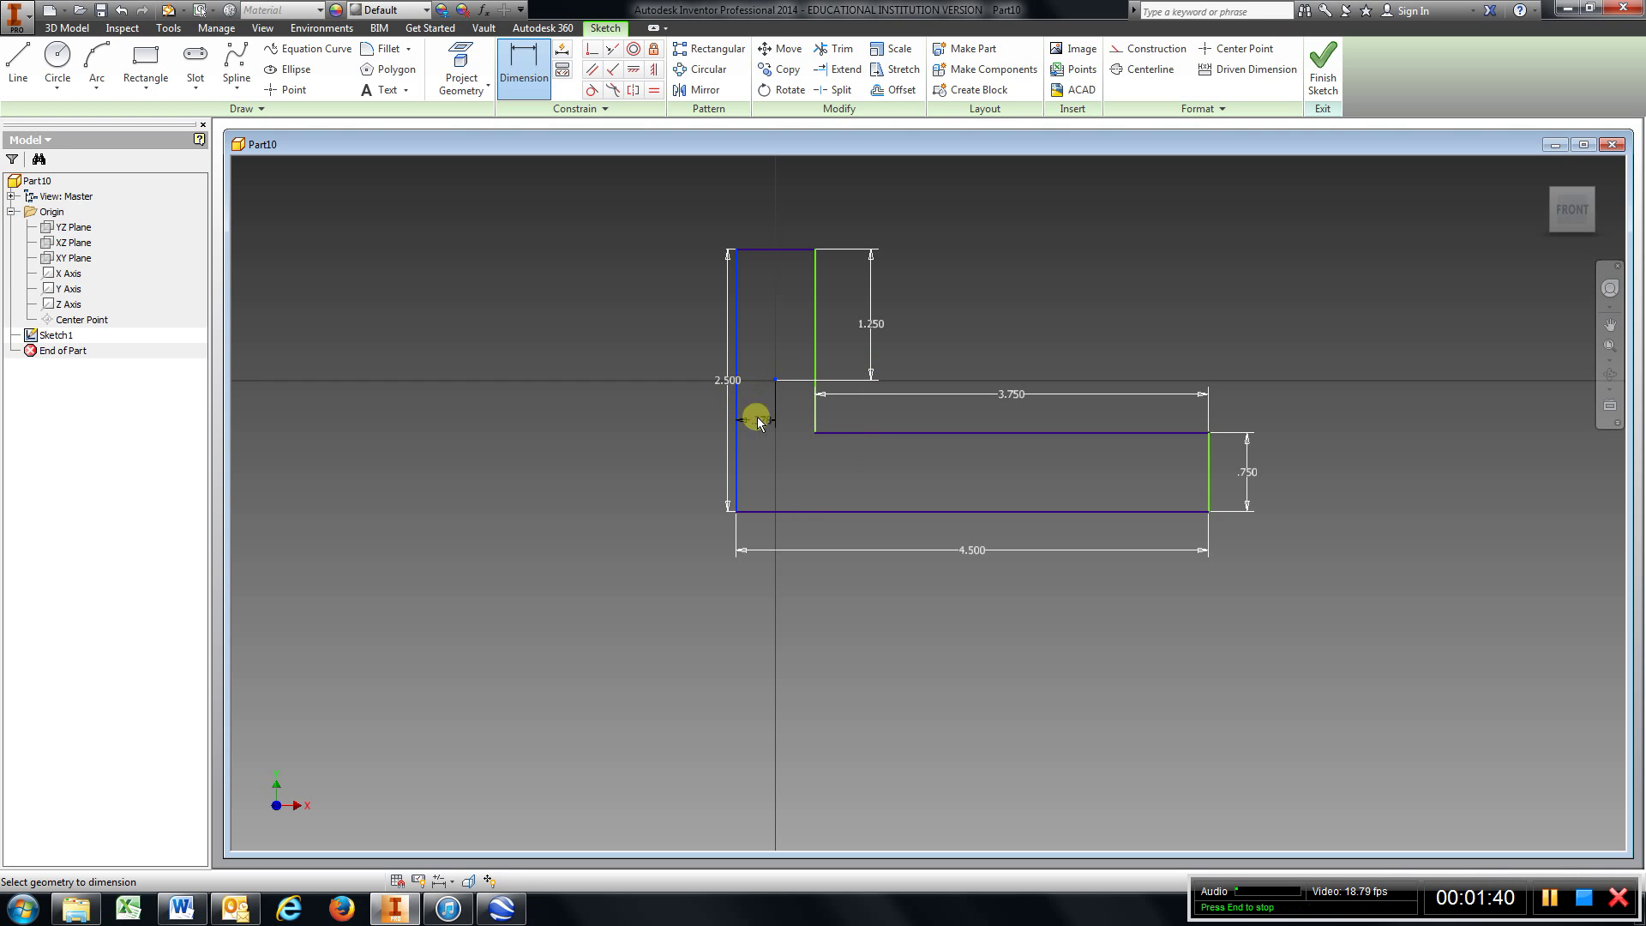
{"action": "left_click", "coordinate": [762, 435]}
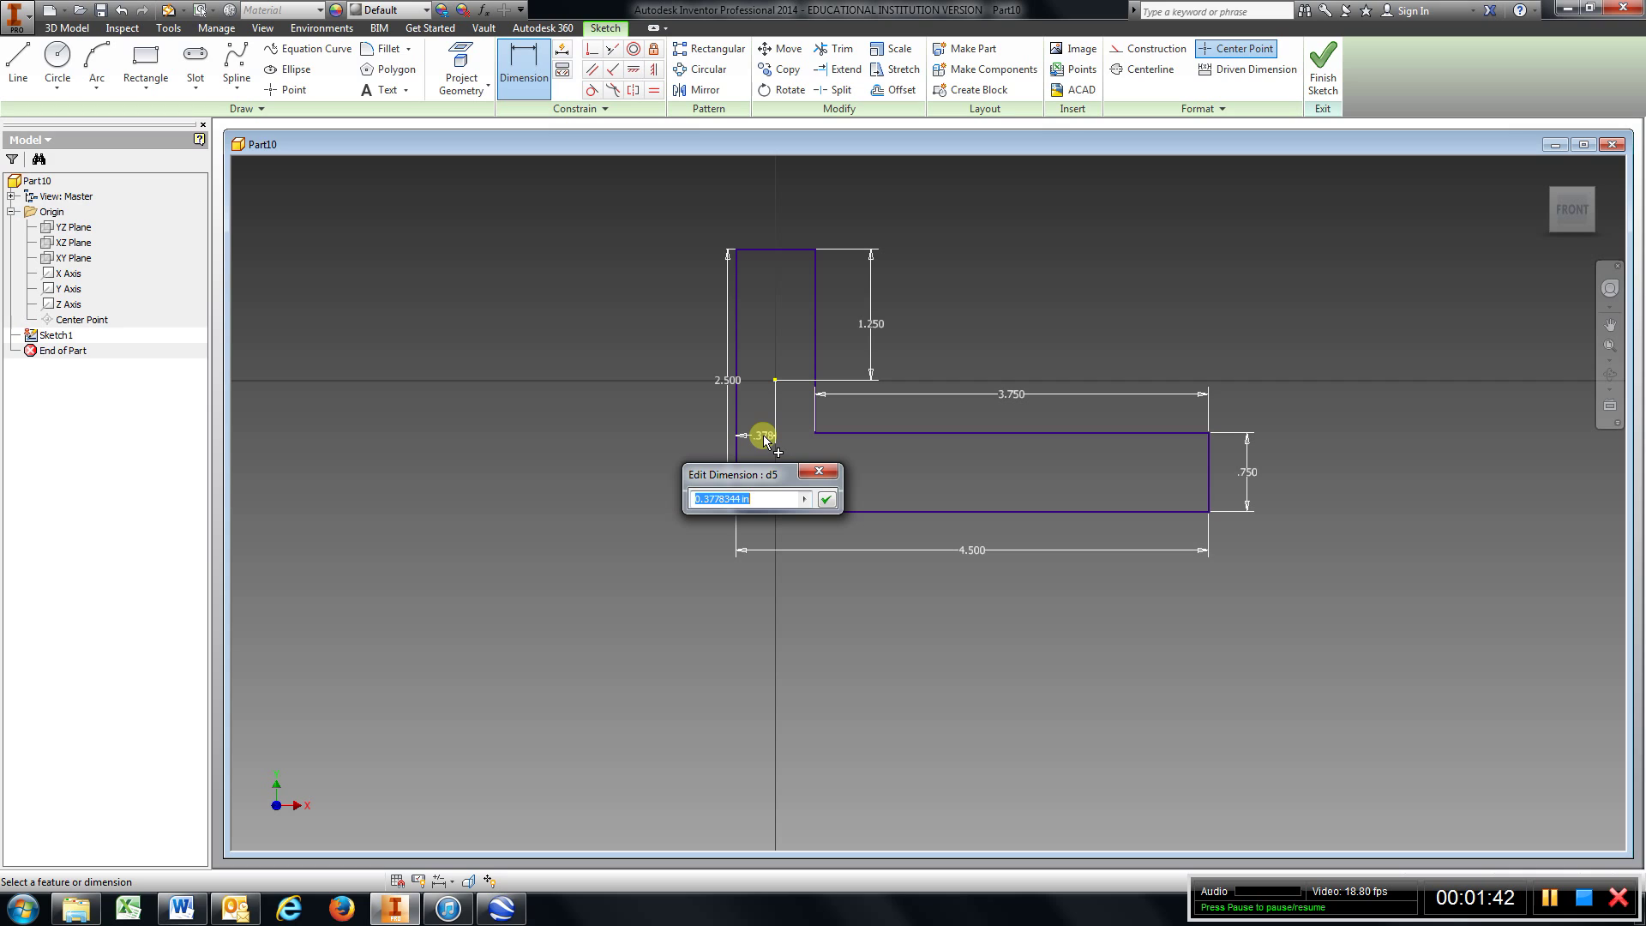
{"action": "type", "text": "2.25"}
{"action": "key", "text": "Return"}
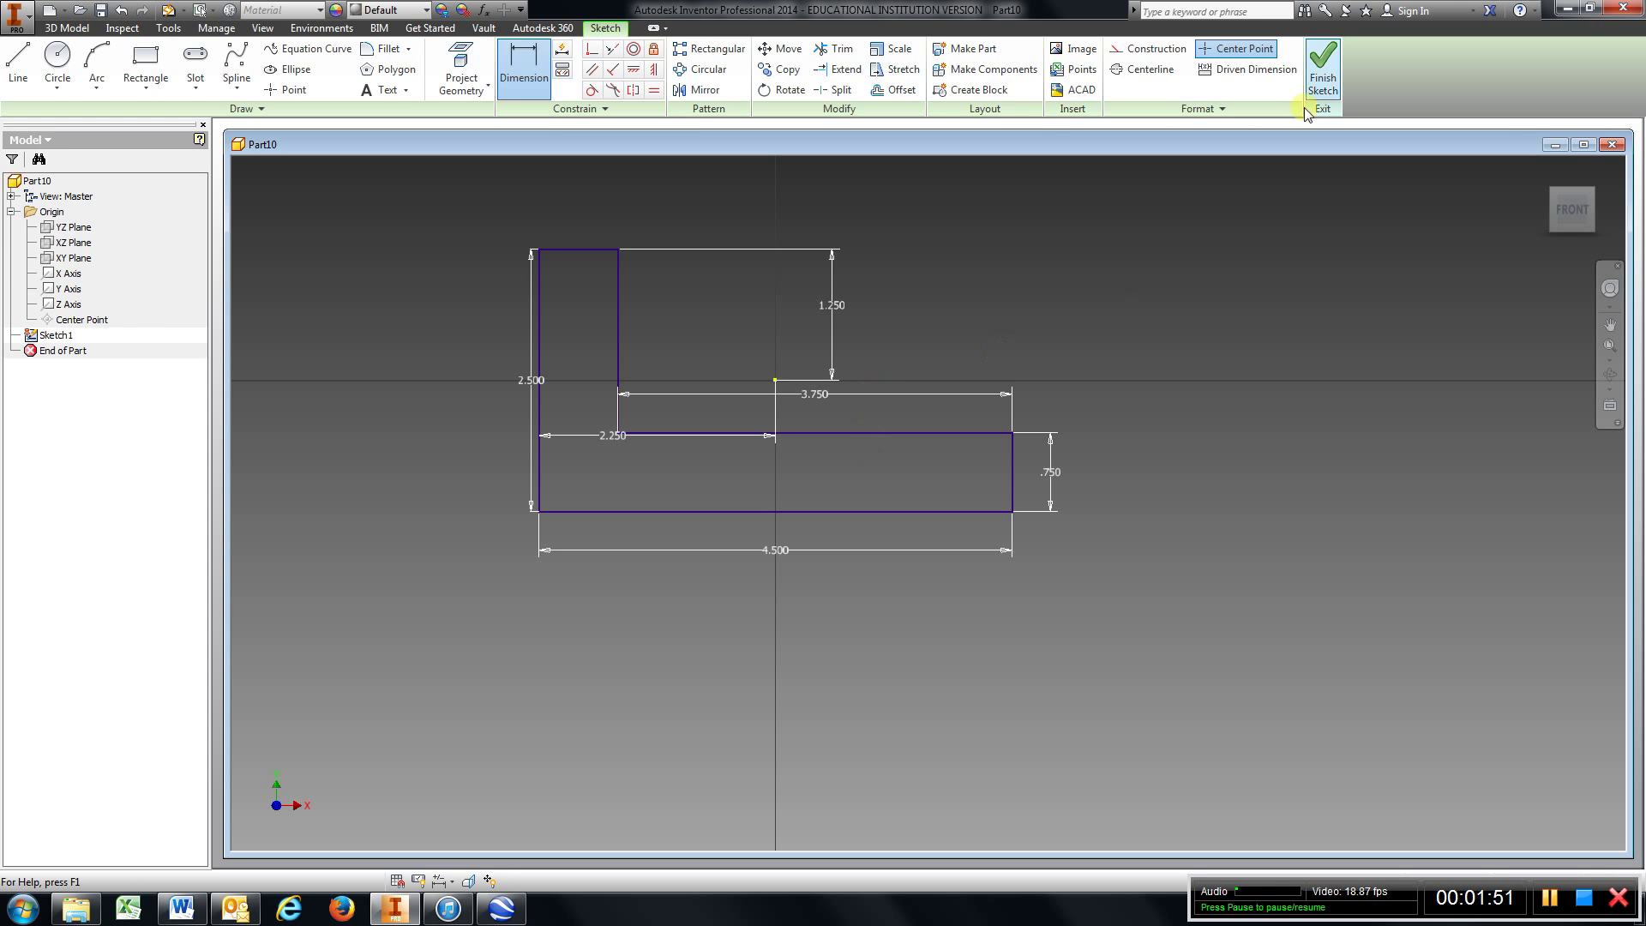
{"action": "left_click", "coordinate": [1331, 73]}
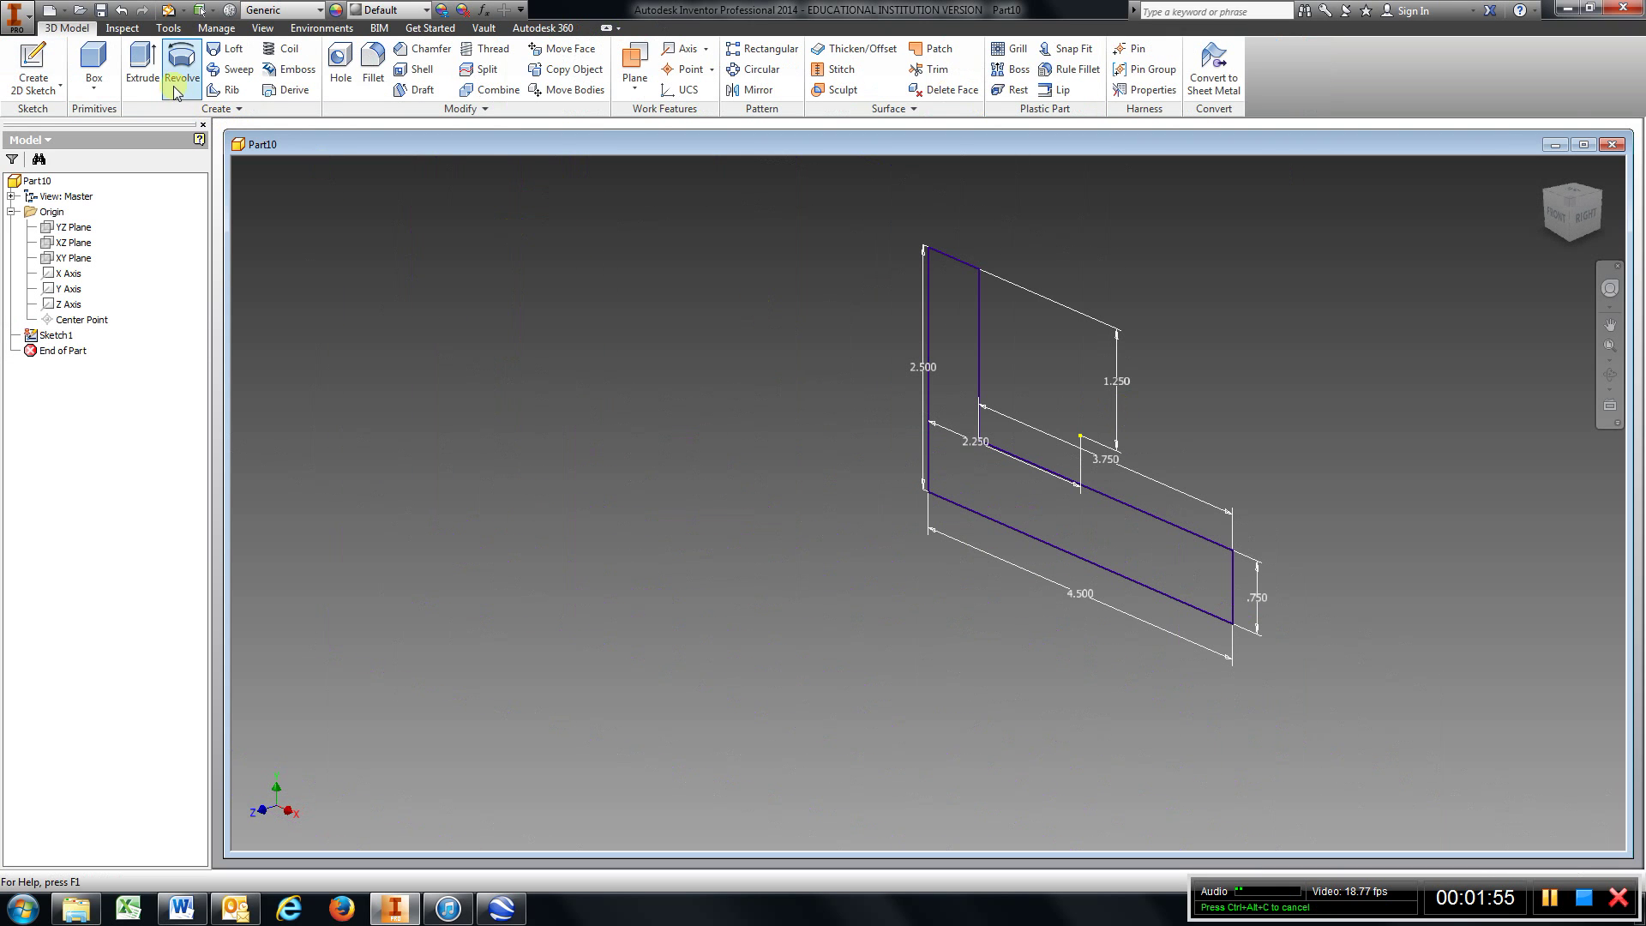
Step: Extrude the L-shaped profile 3 in
{"action": "left_click", "coordinate": [145, 77]}
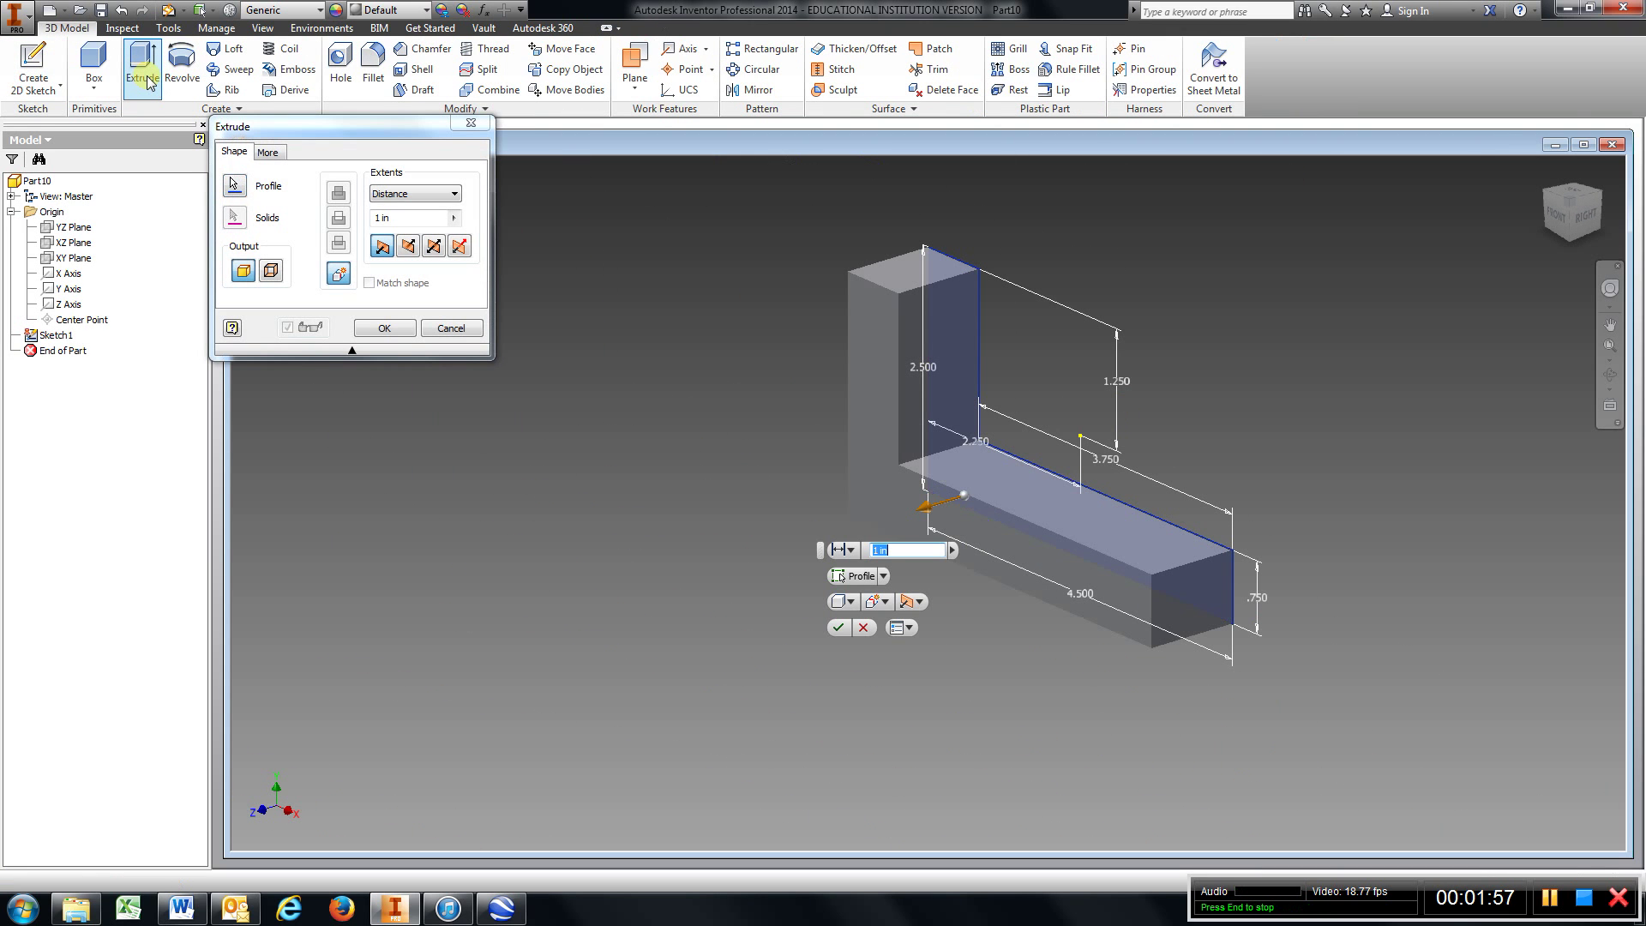
{"action": "type", "text": "3"}
{"action": "key", "text": "Return"}
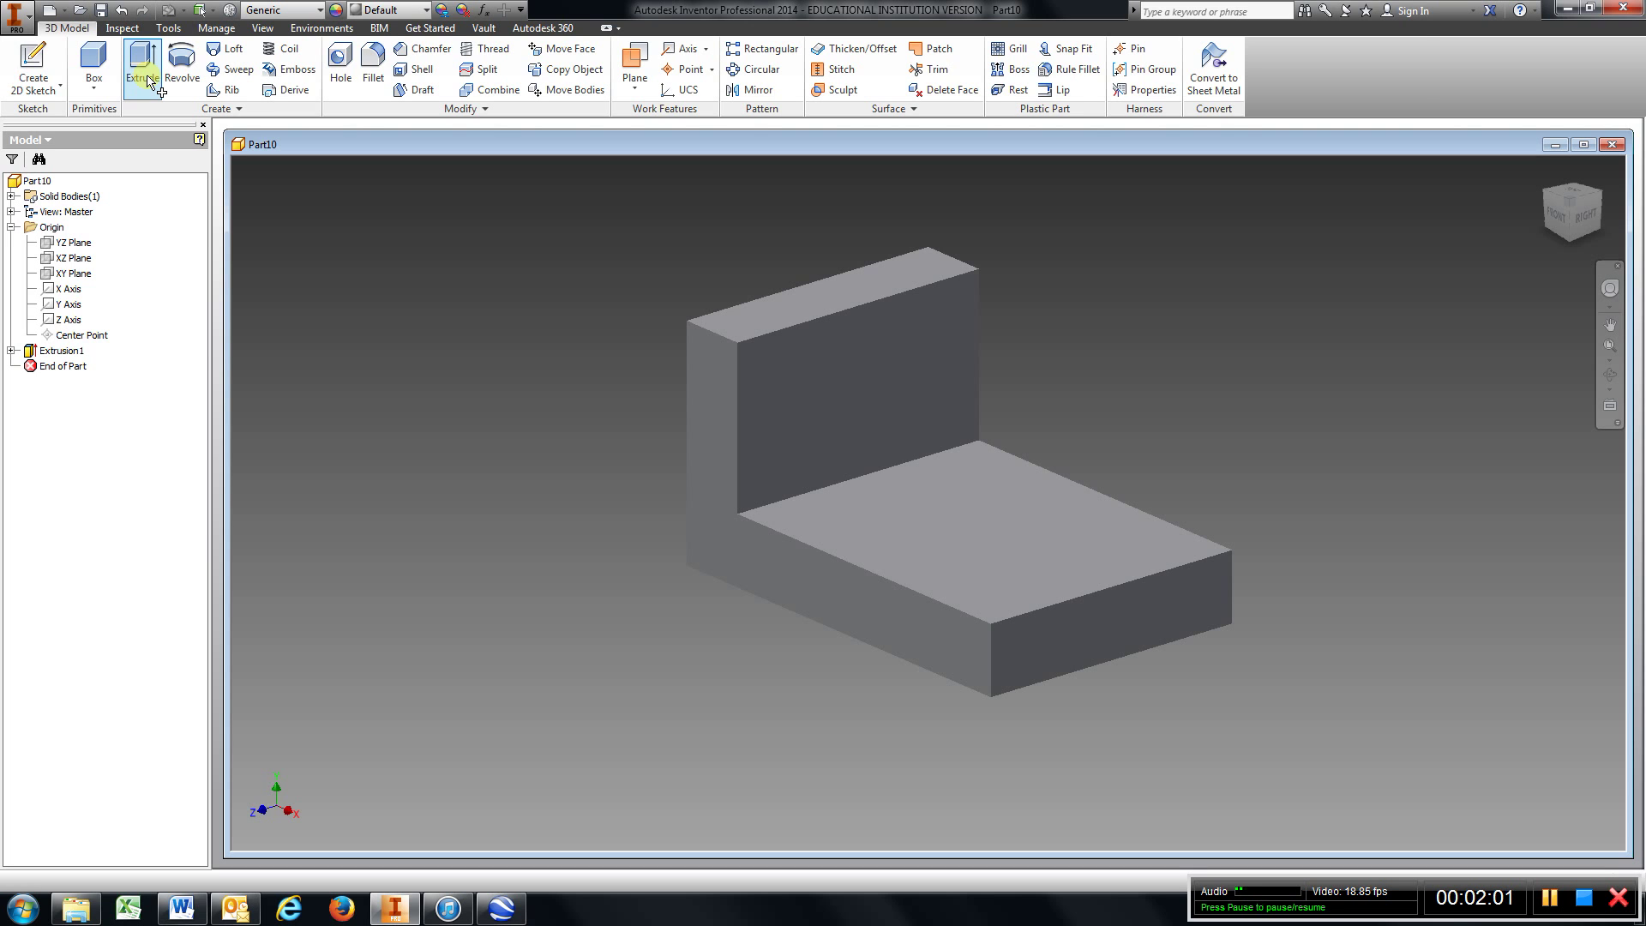
Step: Sketch a diagonal line about 1.1 in long across the upper left corner of the upright wall's inner face
{"action": "left_click", "coordinate": [35, 64]}
{"action": "left_click", "coordinate": [817, 379]}
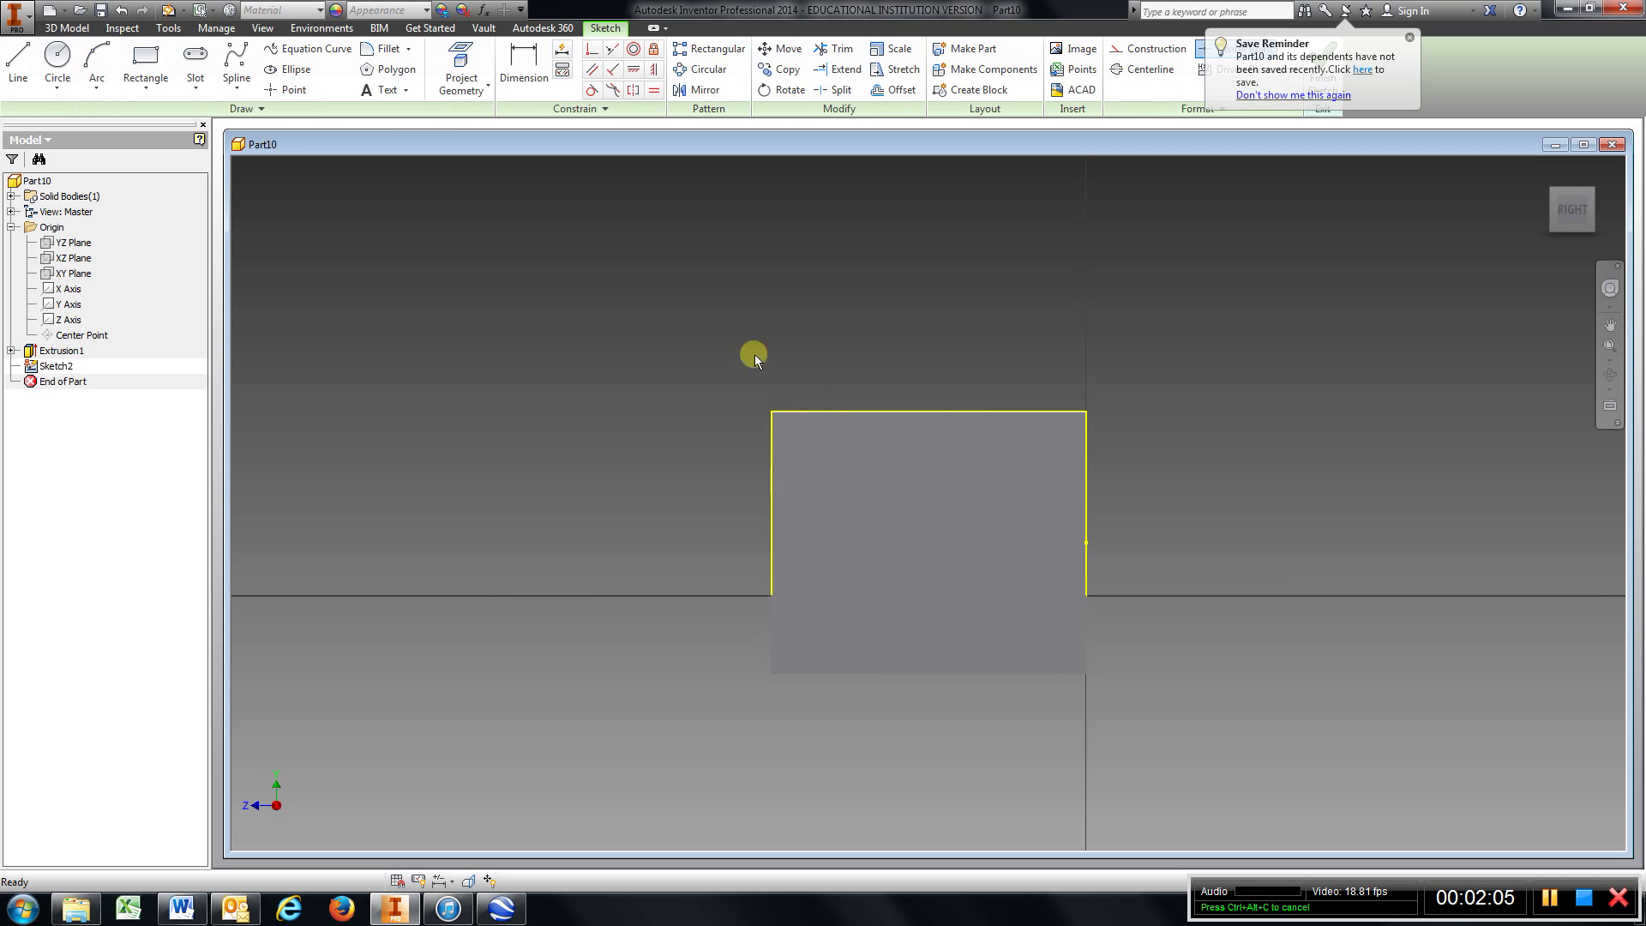
{"action": "left_click", "coordinate": [18, 64]}
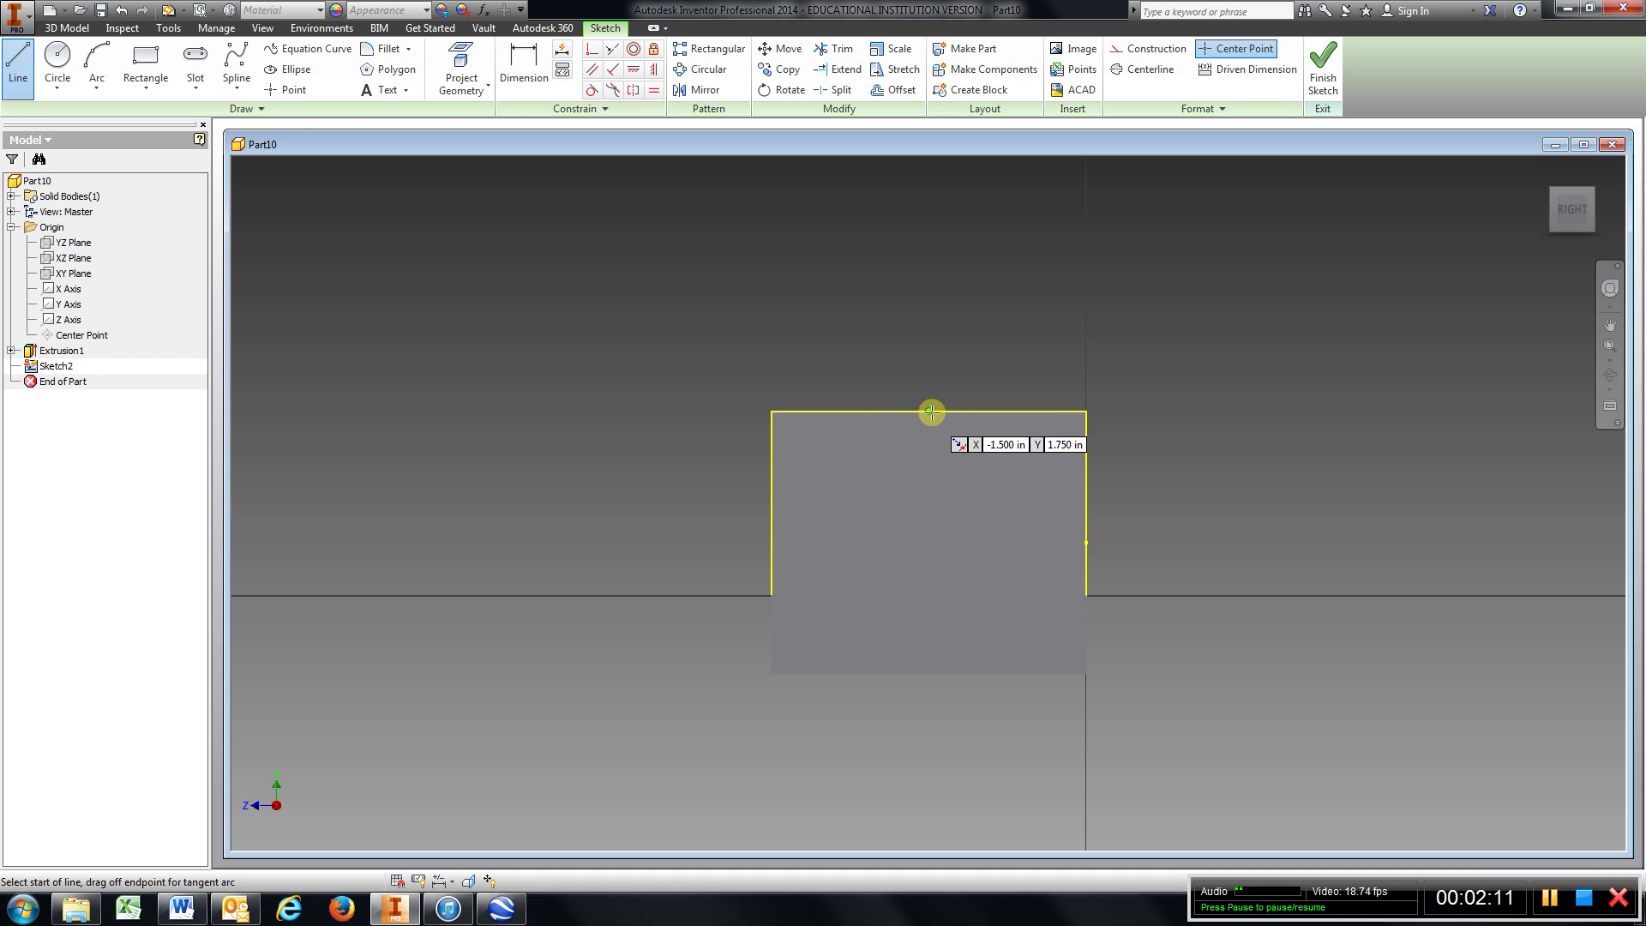
{"action": "left_click", "coordinate": [880, 412]}
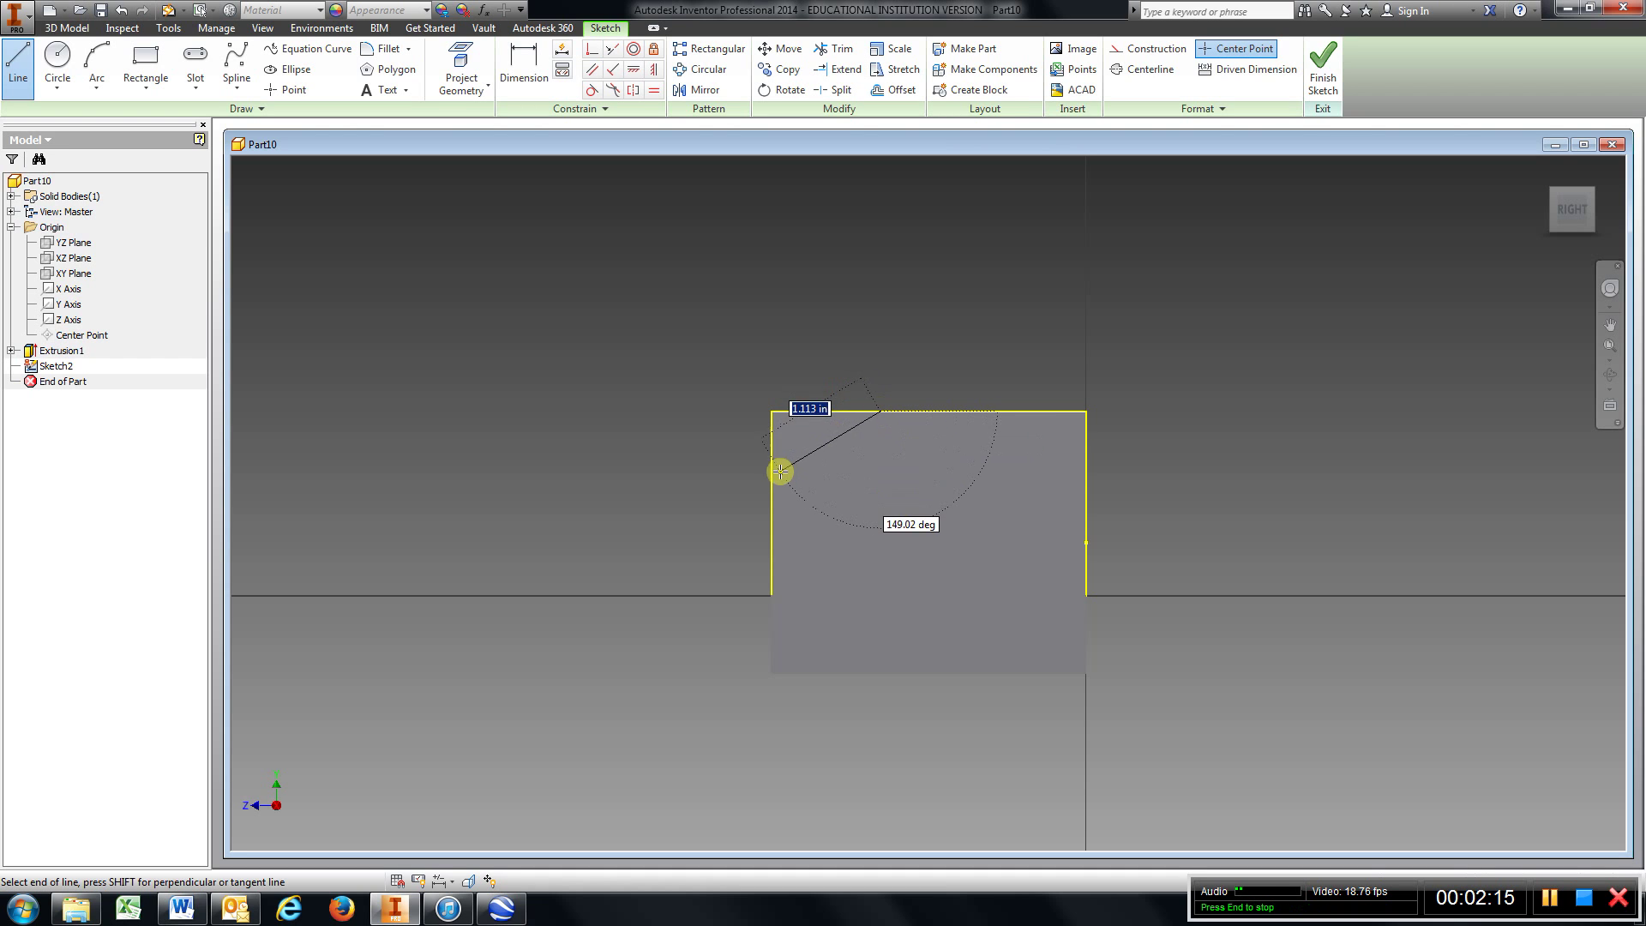
{"action": "double_click", "coordinate": [772, 474]}
Step: Dimension the diagonal's upper end 2 in from the face's upper right corner
{"action": "left_click", "coordinate": [523, 69]}
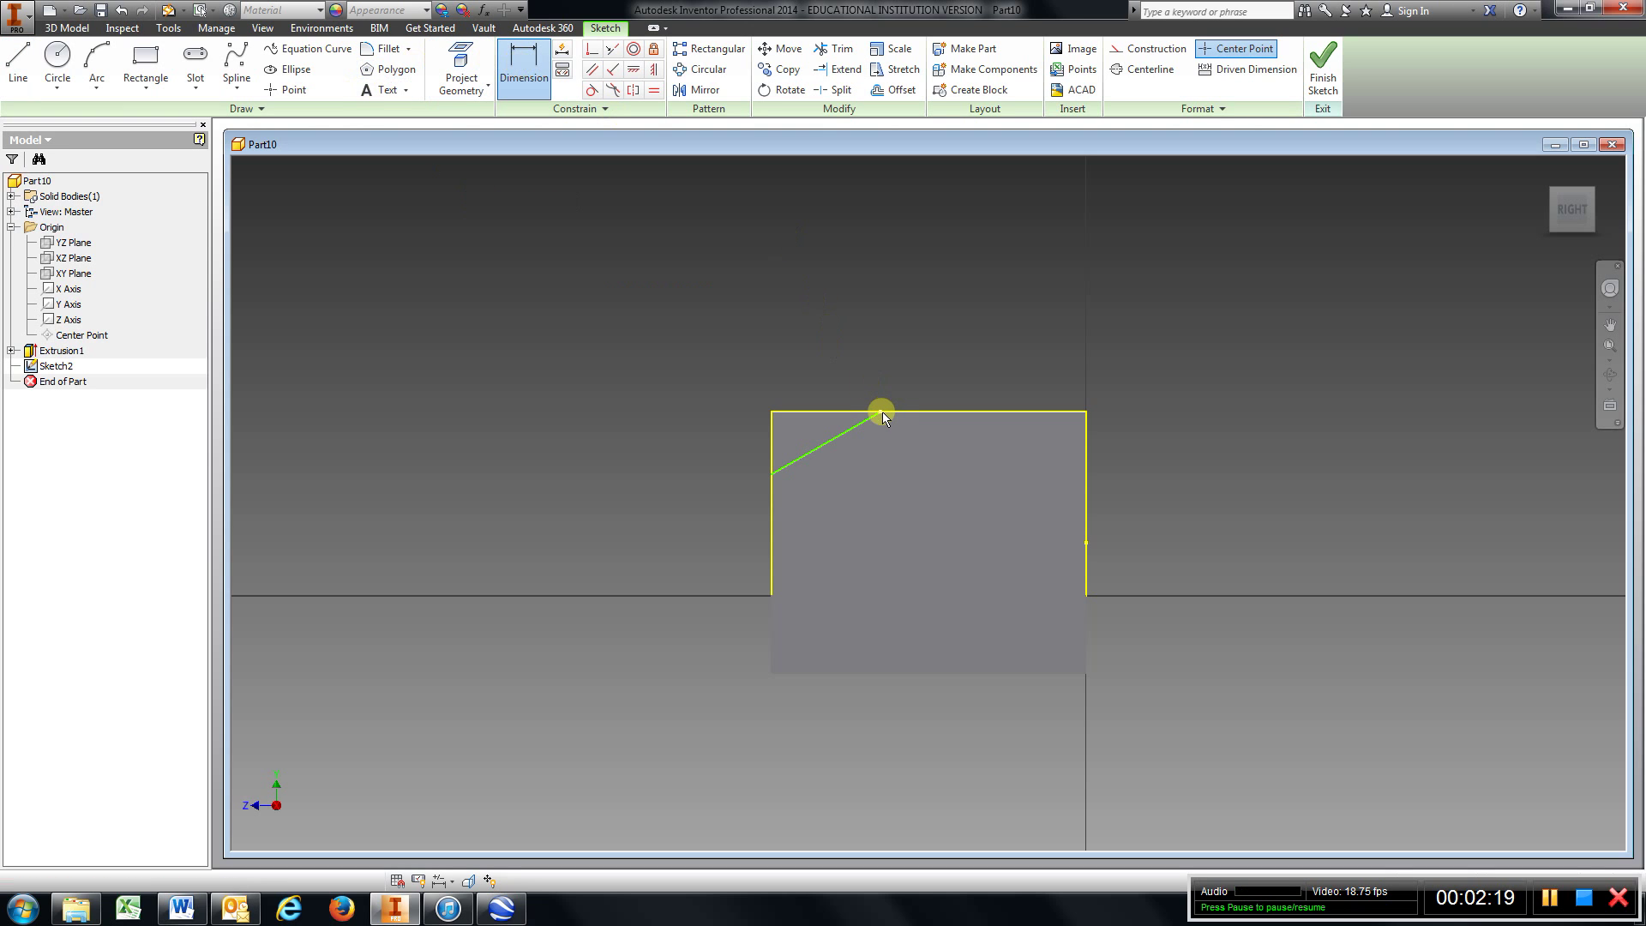
{"action": "left_click", "coordinate": [1088, 411]}
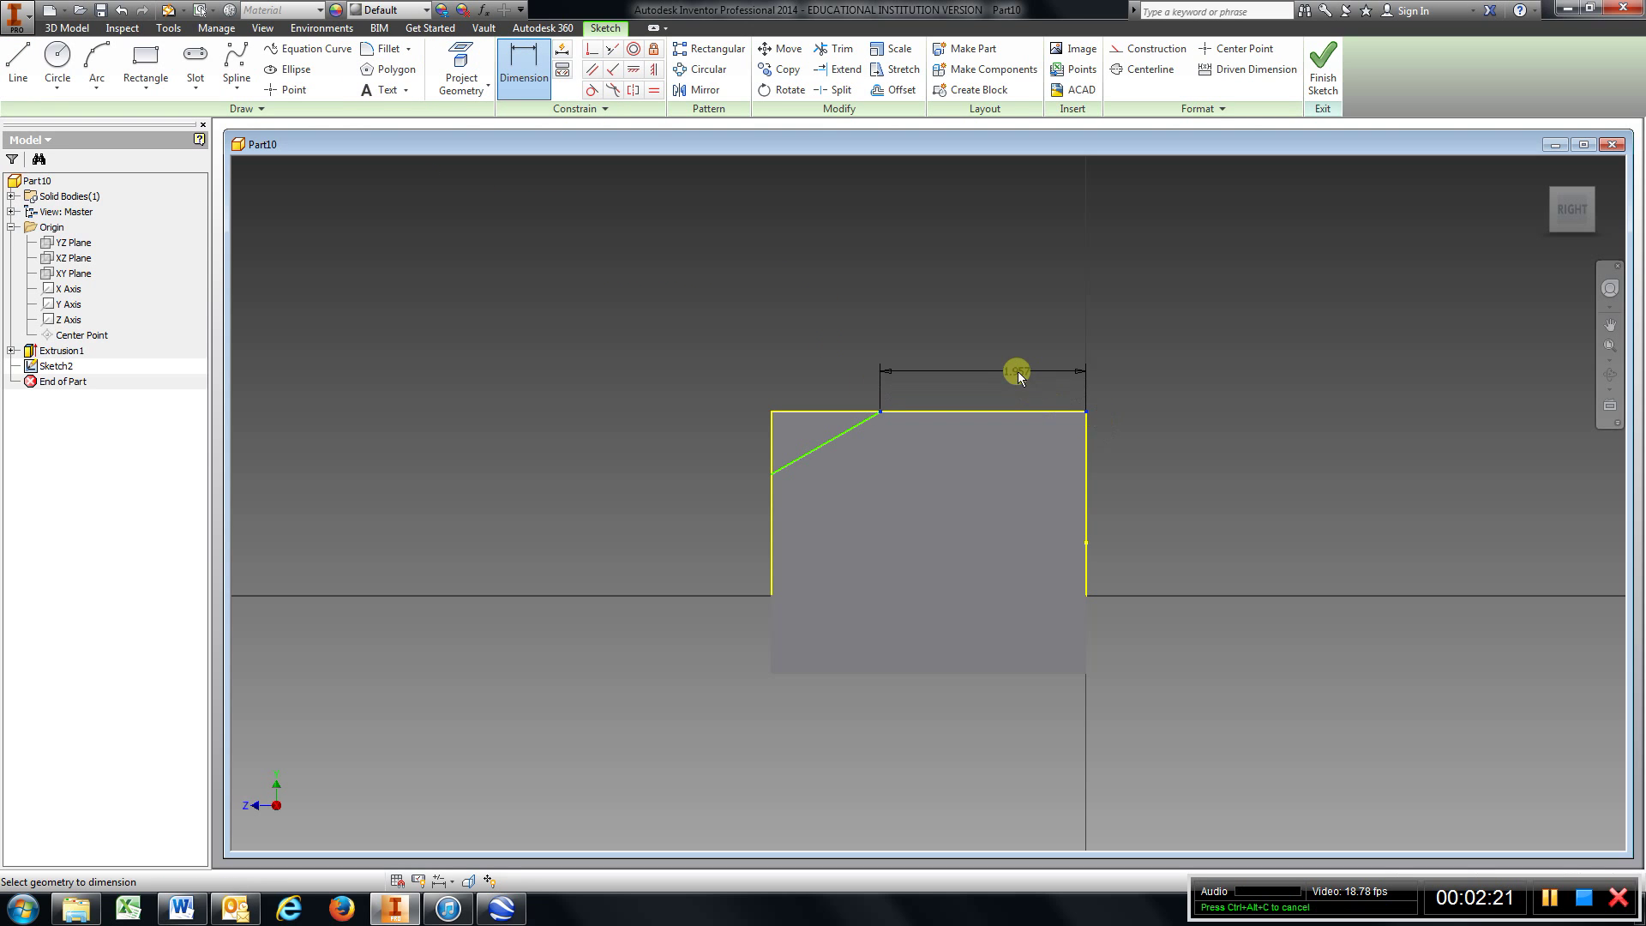
{"action": "left_click", "coordinate": [1005, 357]}
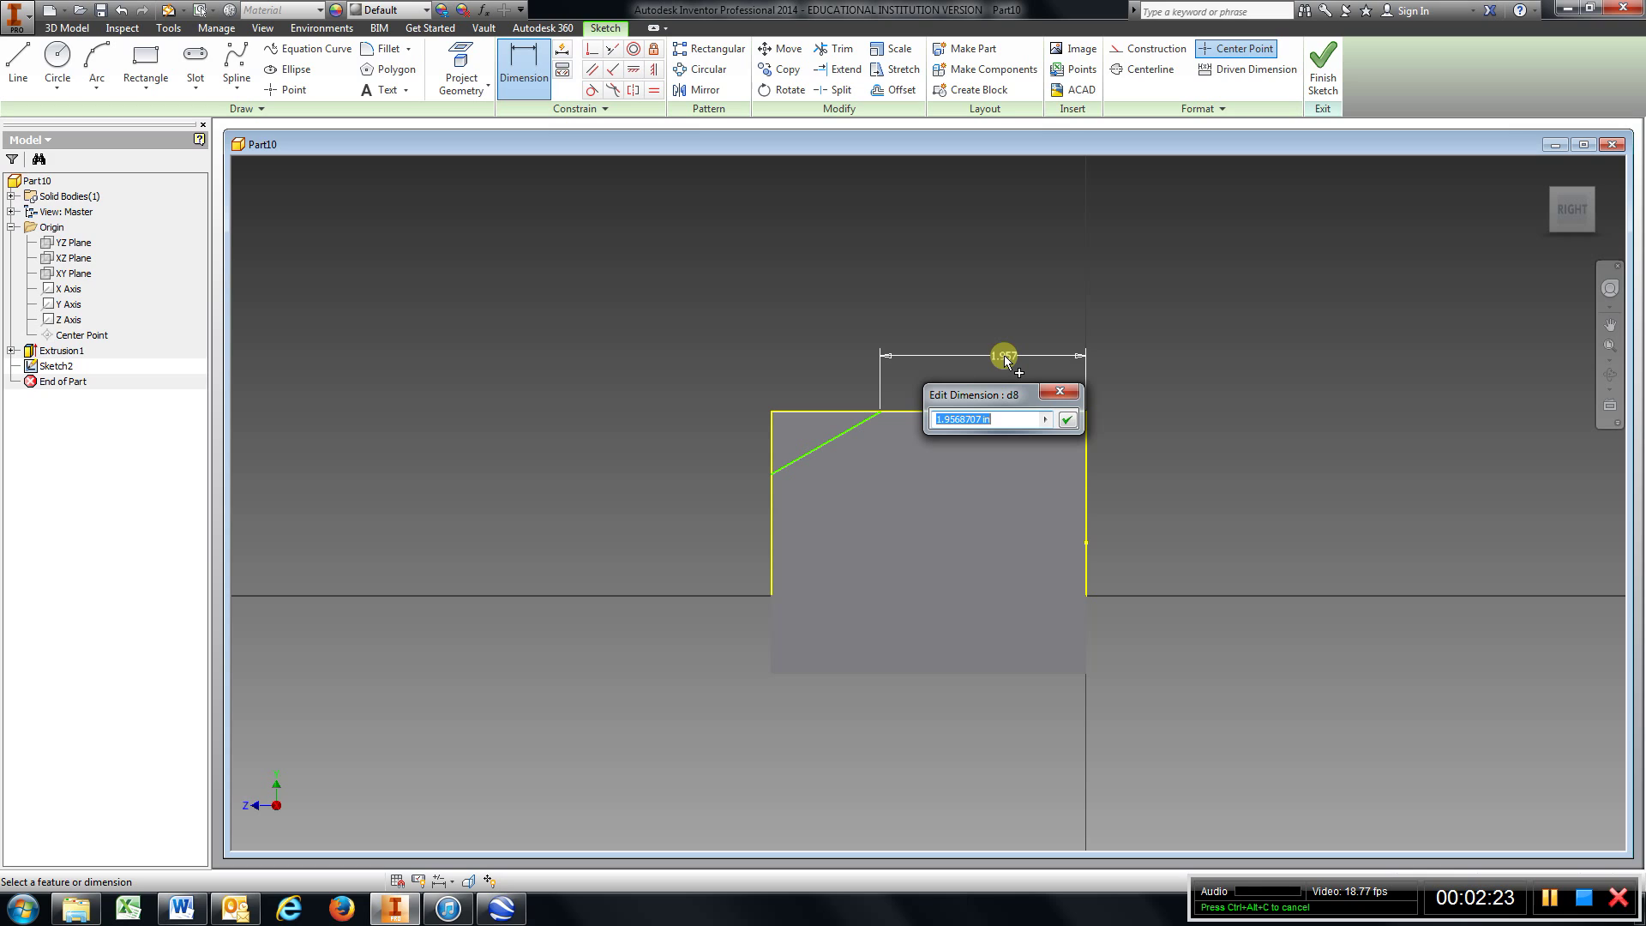
{"action": "type", "text": "2"}
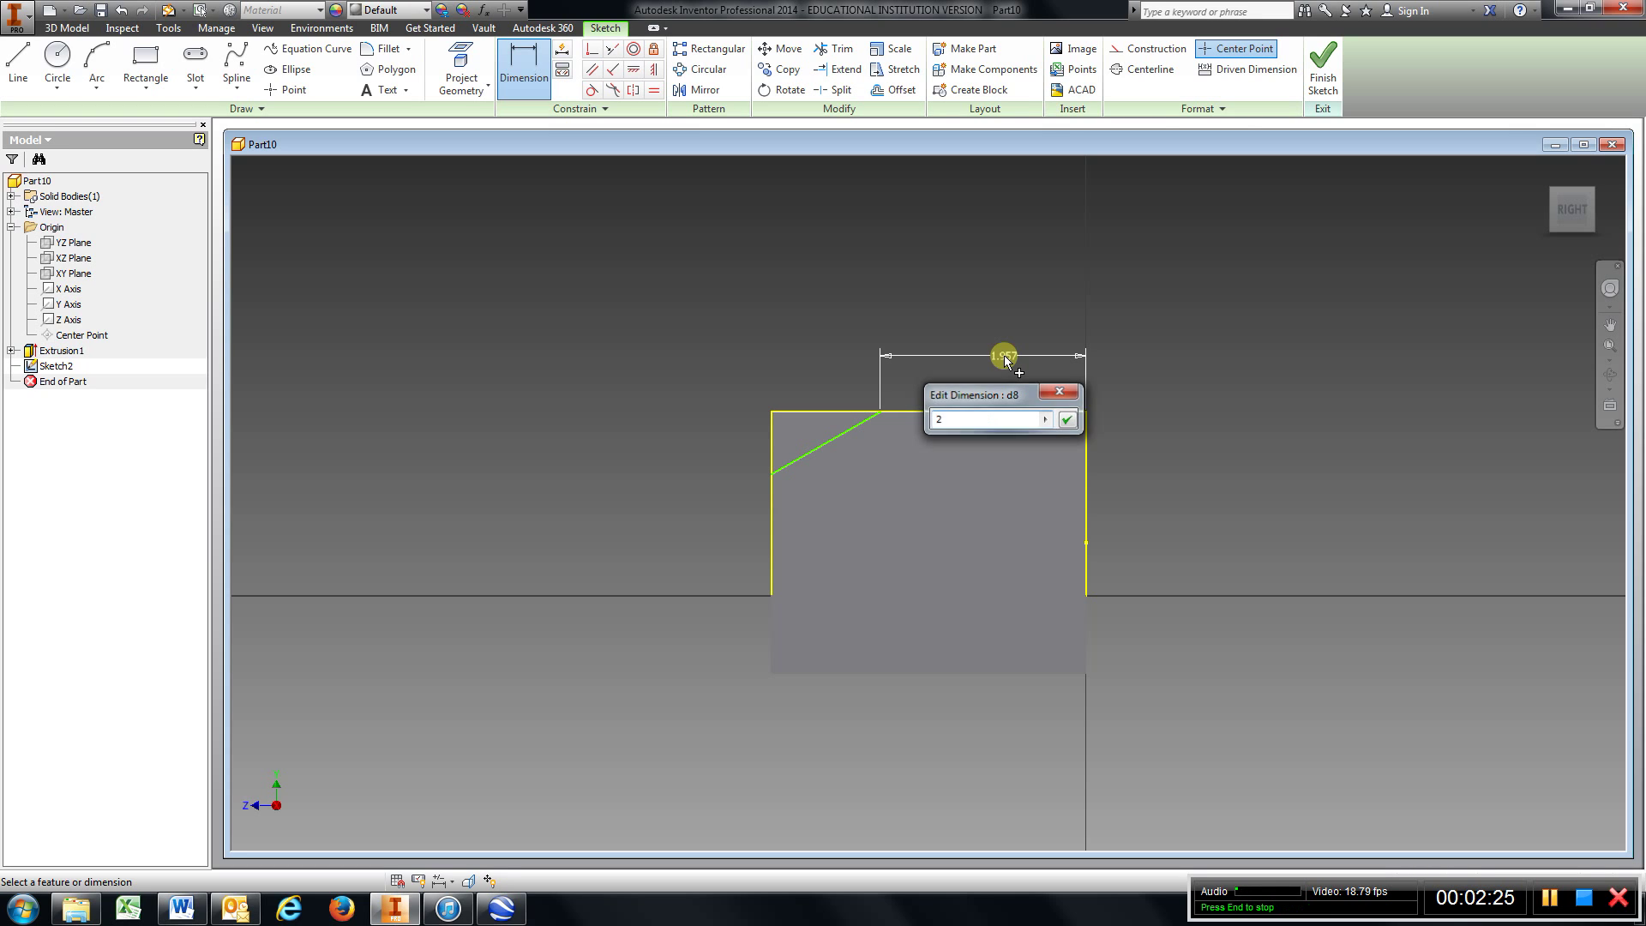
{"action": "key", "text": "Return"}
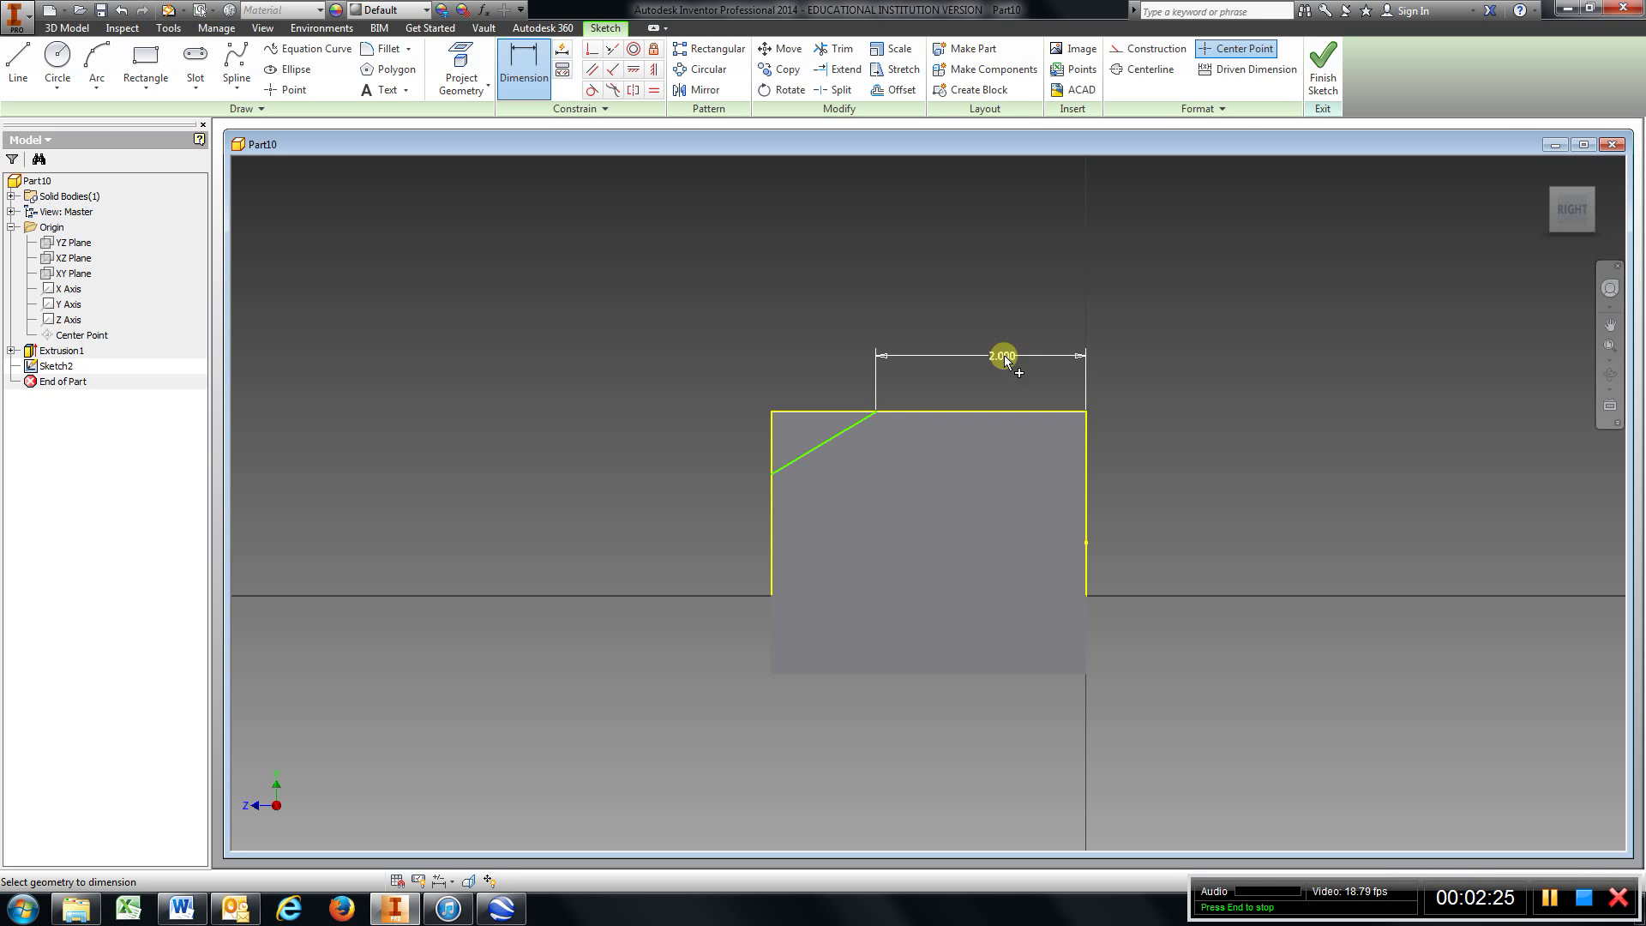
Step: Dimension the diagonal's lower end 1 in below the face's upper left corner and finish the sketch
{"action": "left_click", "coordinate": [770, 410]}
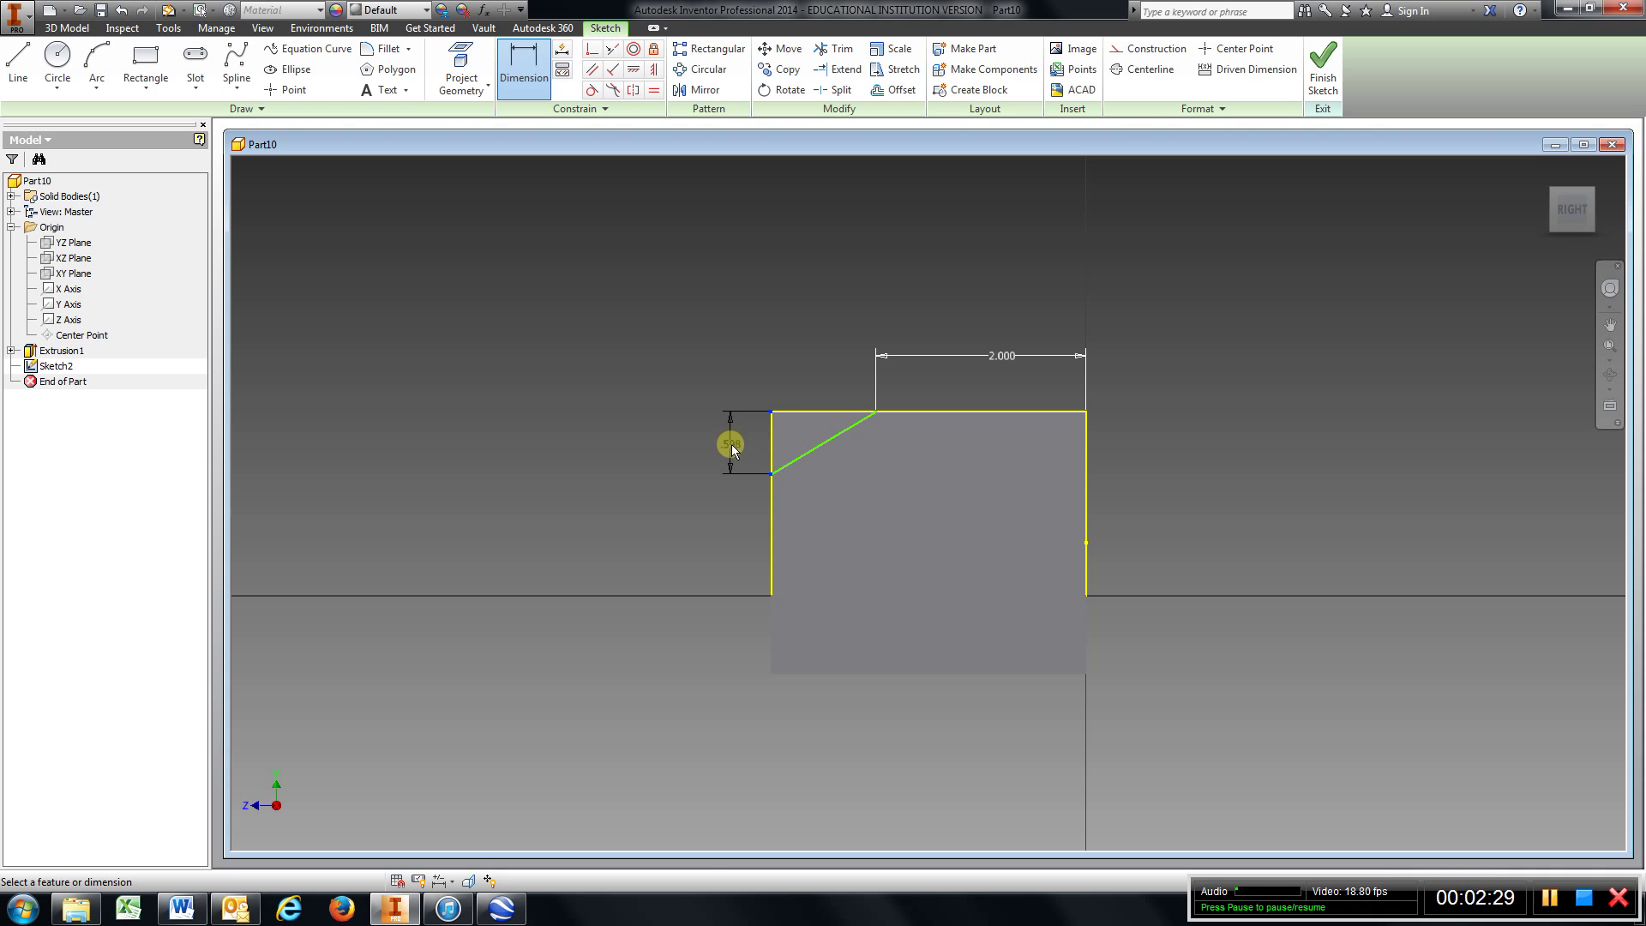
{"action": "left_click", "coordinate": [733, 444]}
{"action": "type", "text": "1"}
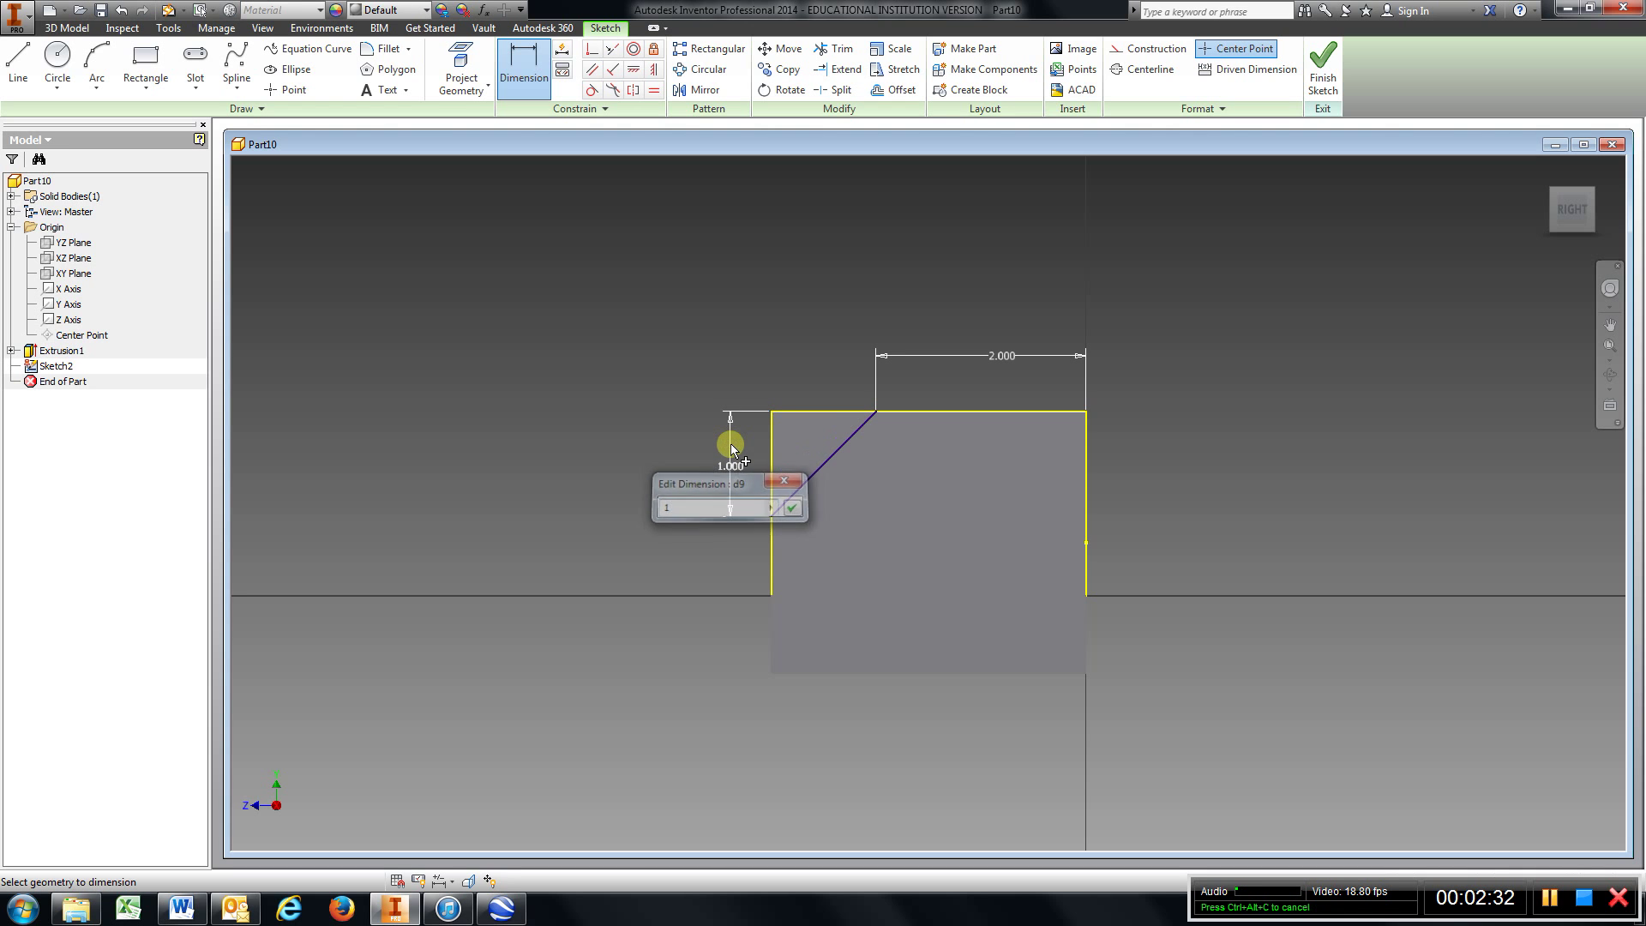
{"action": "key", "text": "Return"}
{"action": "left_click", "coordinate": [1323, 64]}
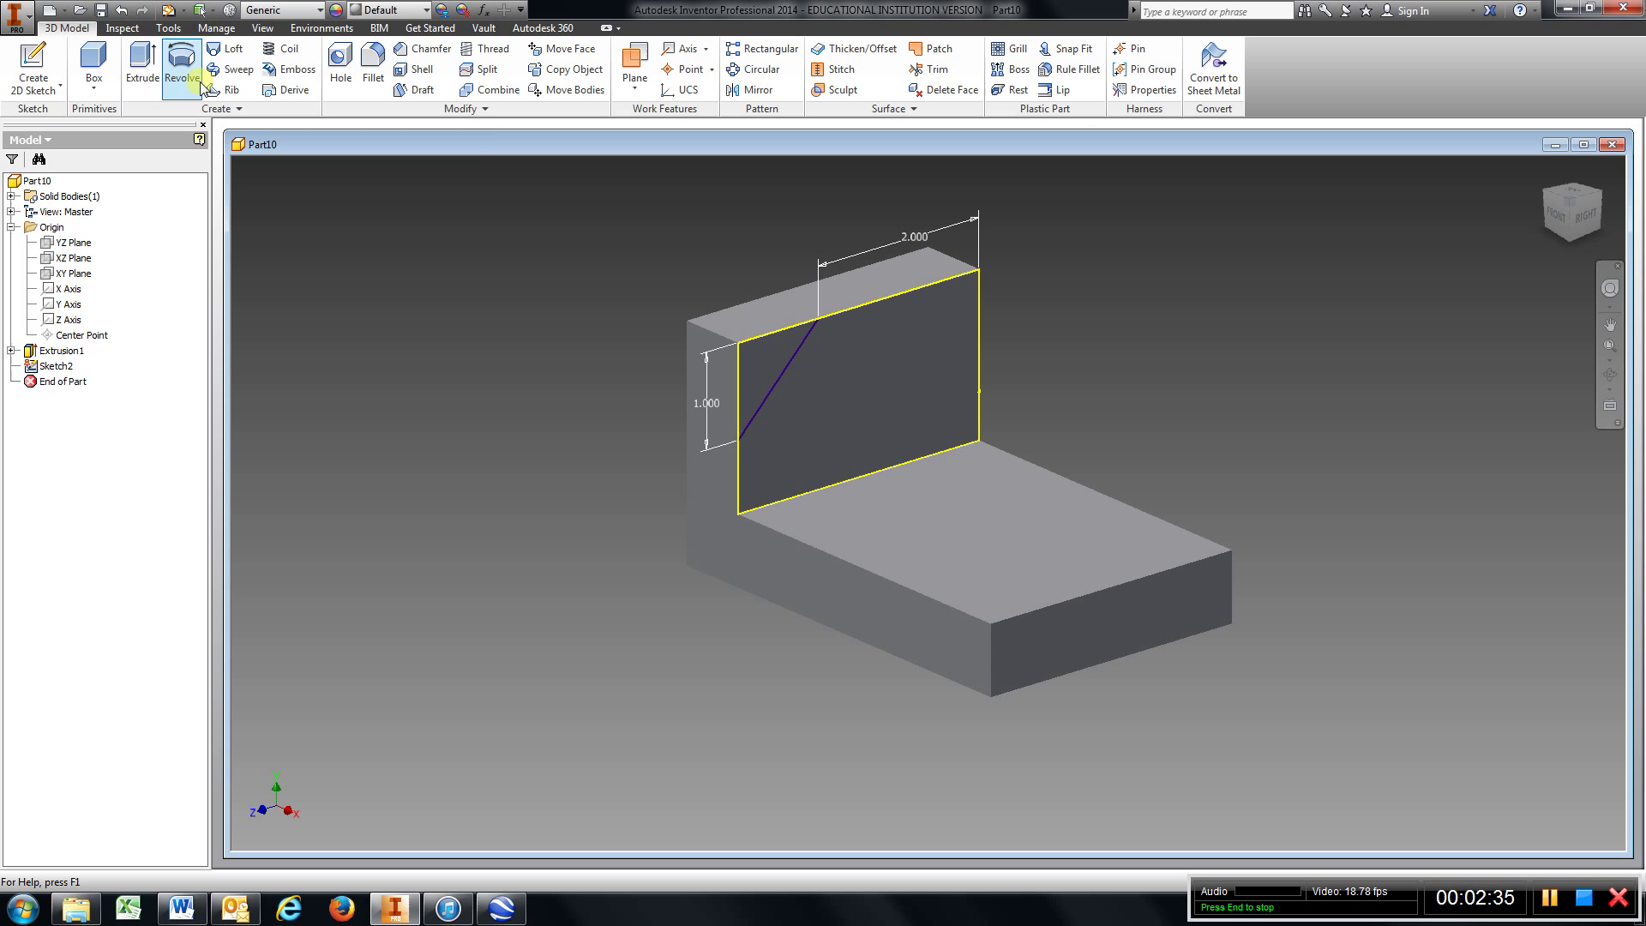
Step: Cut away the triangular corner of the upright wall with a 3 in Extrude cut of the sketched triangle
{"action": "left_click", "coordinate": [143, 67]}
{"action": "left_click", "coordinate": [340, 221]}
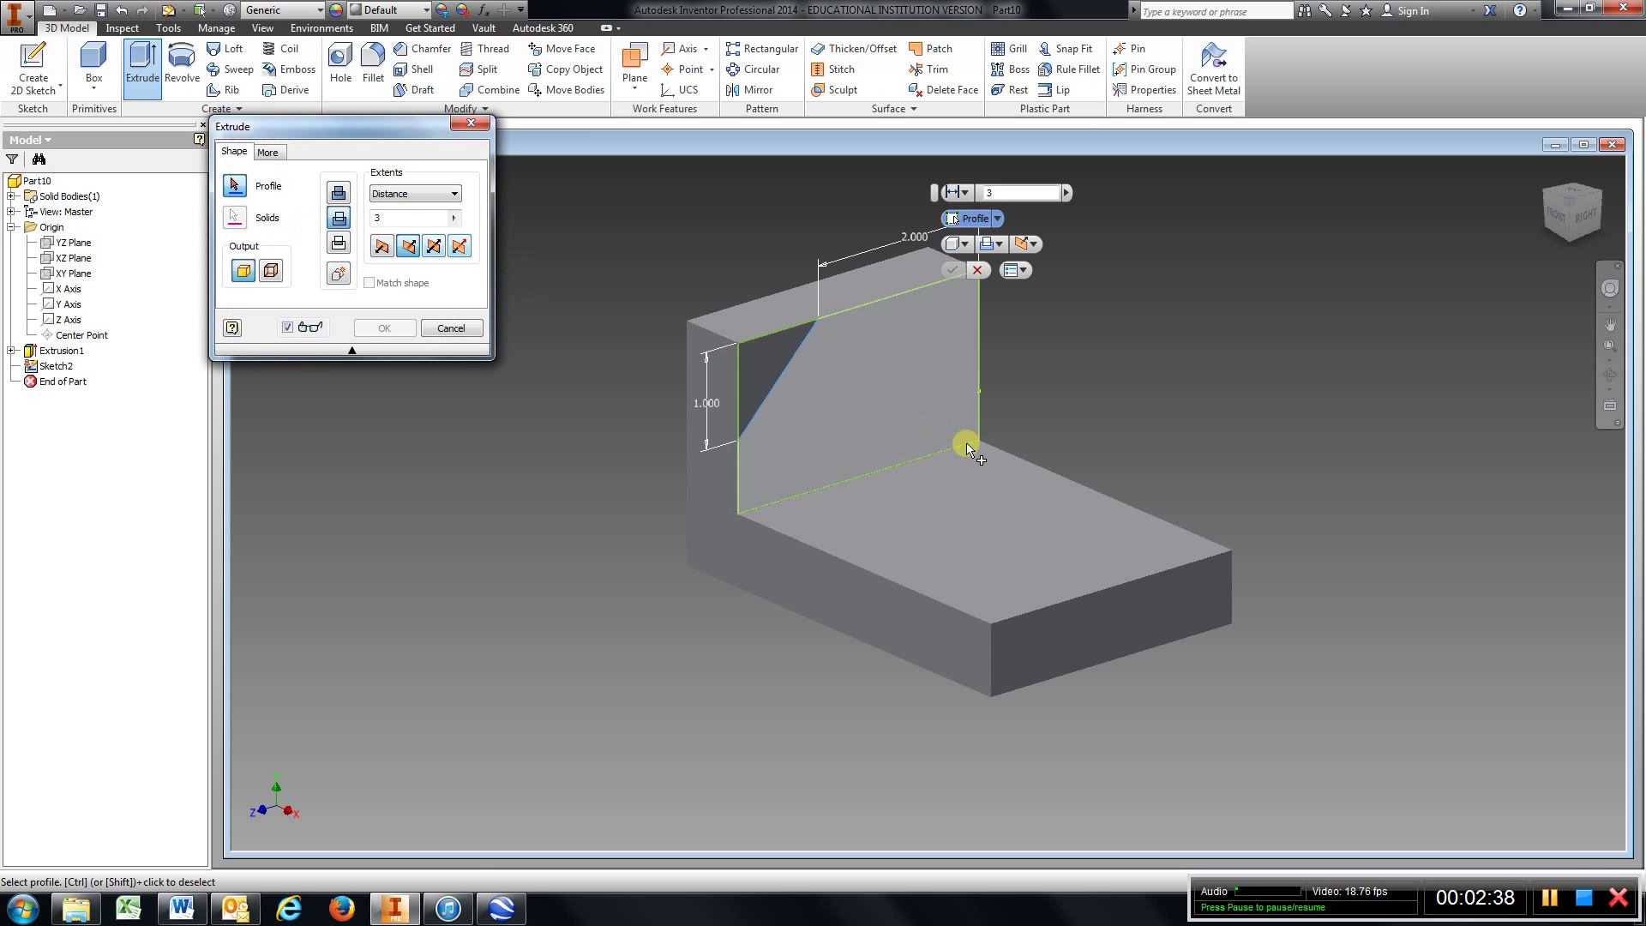
{"action": "left_click", "coordinate": [760, 352]}
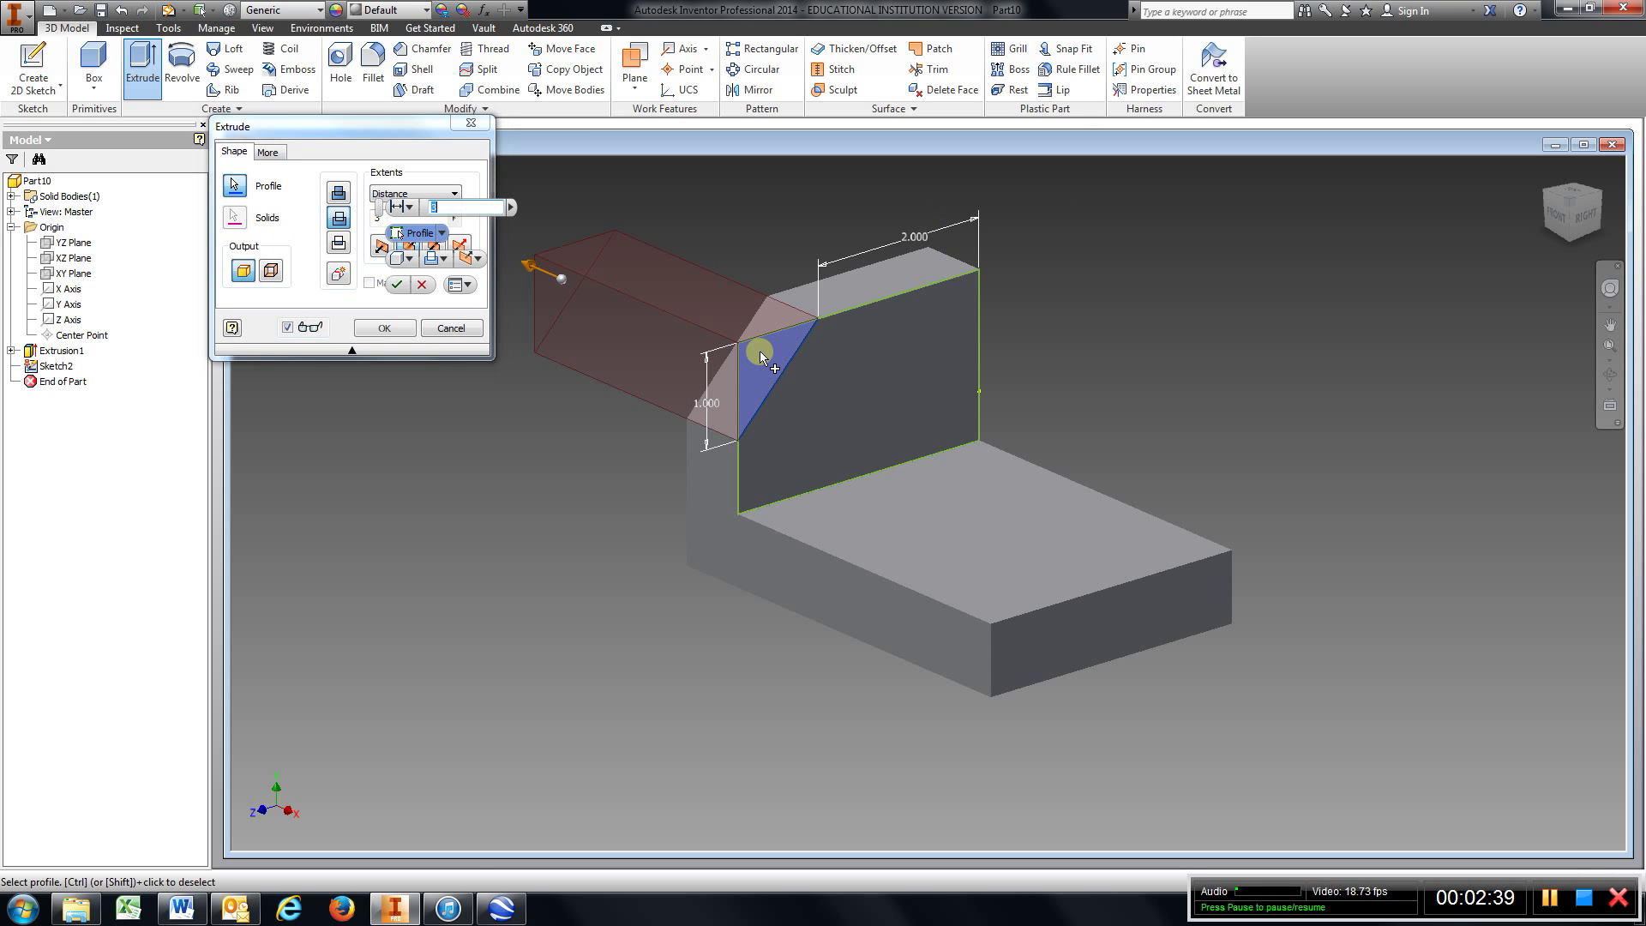
{"action": "left_click", "coordinate": [403, 327]}
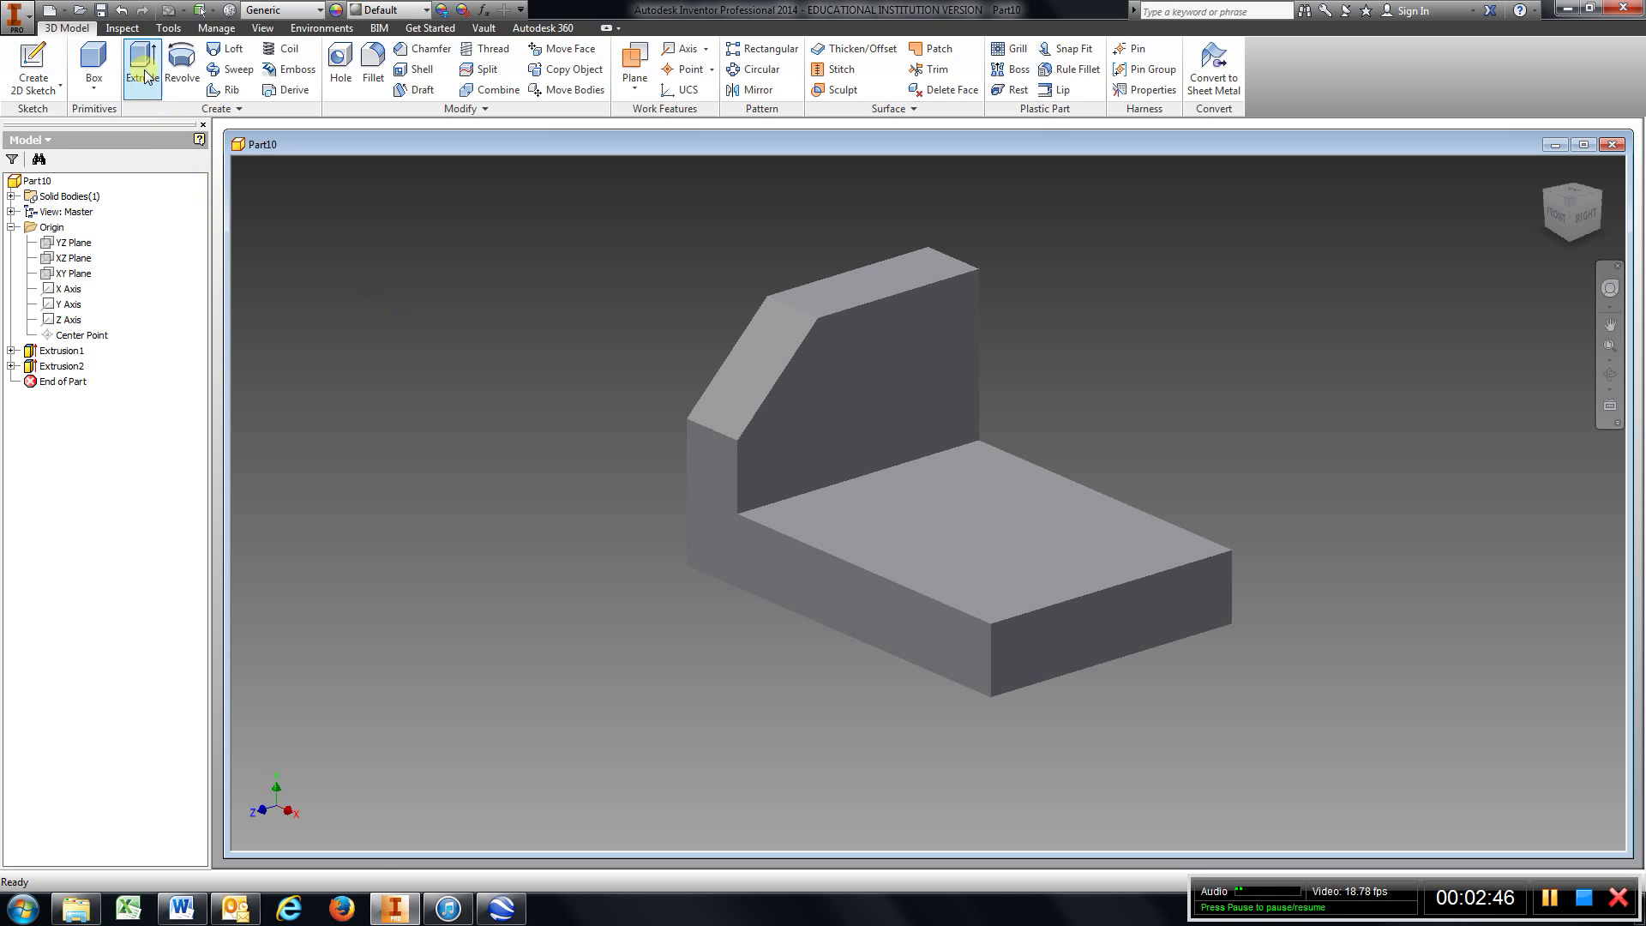
Step: Start a sketch on the base's top face and draw a 0.75 in diameter circle near the upright wall
{"action": "left_click", "coordinate": [33, 64]}
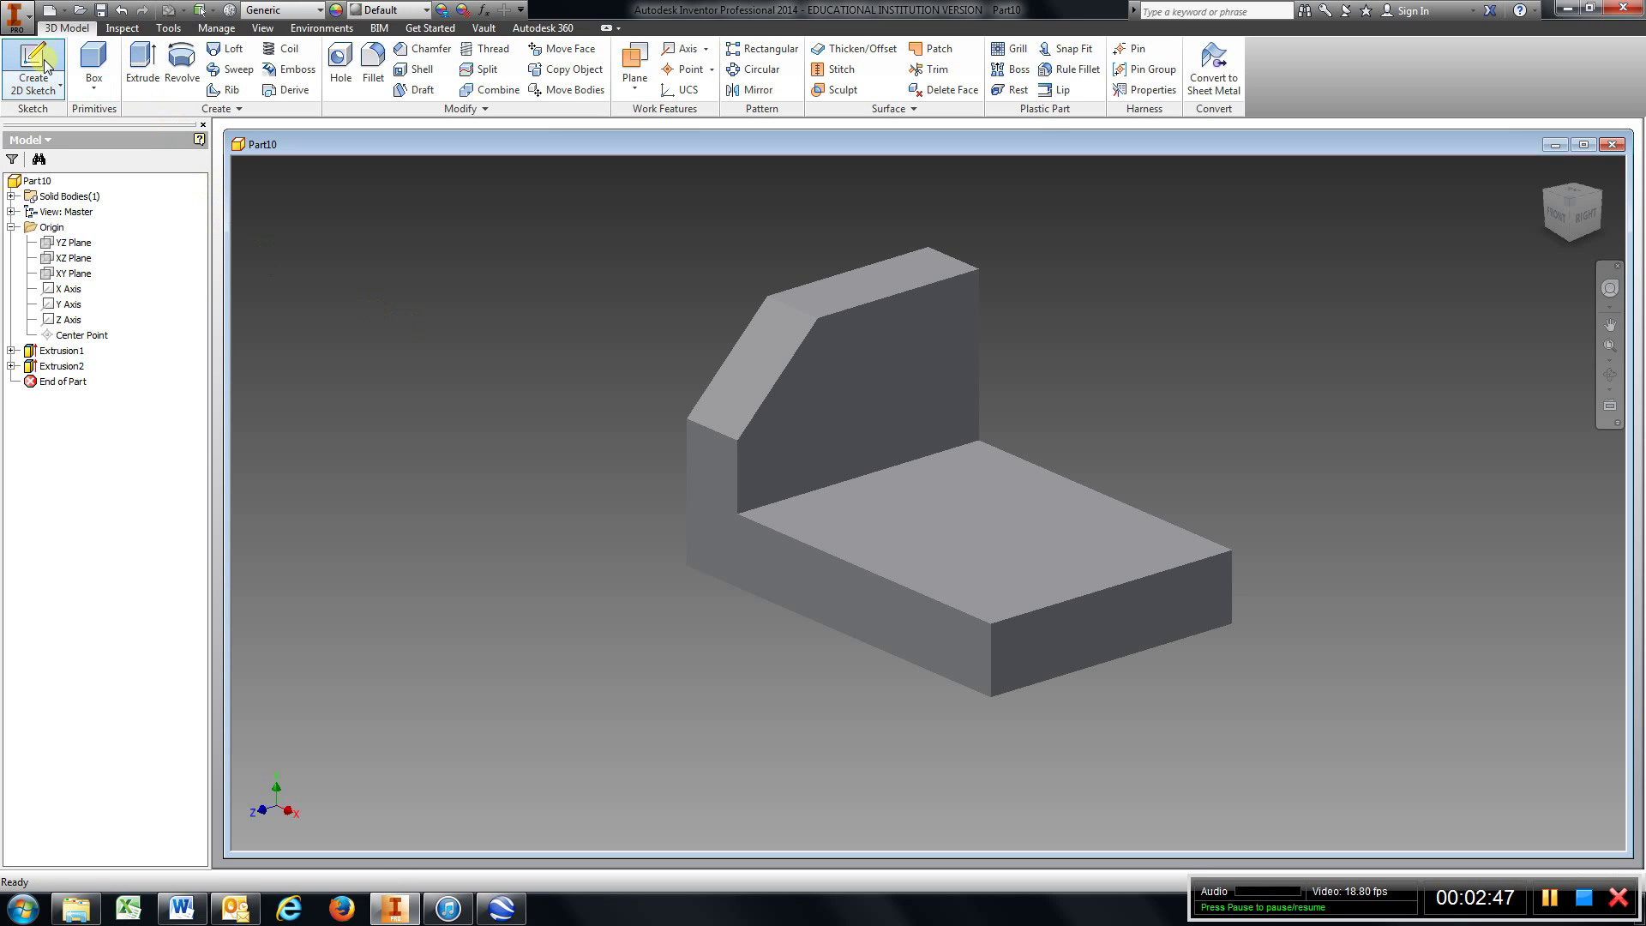
{"action": "left_click", "coordinate": [983, 526]}
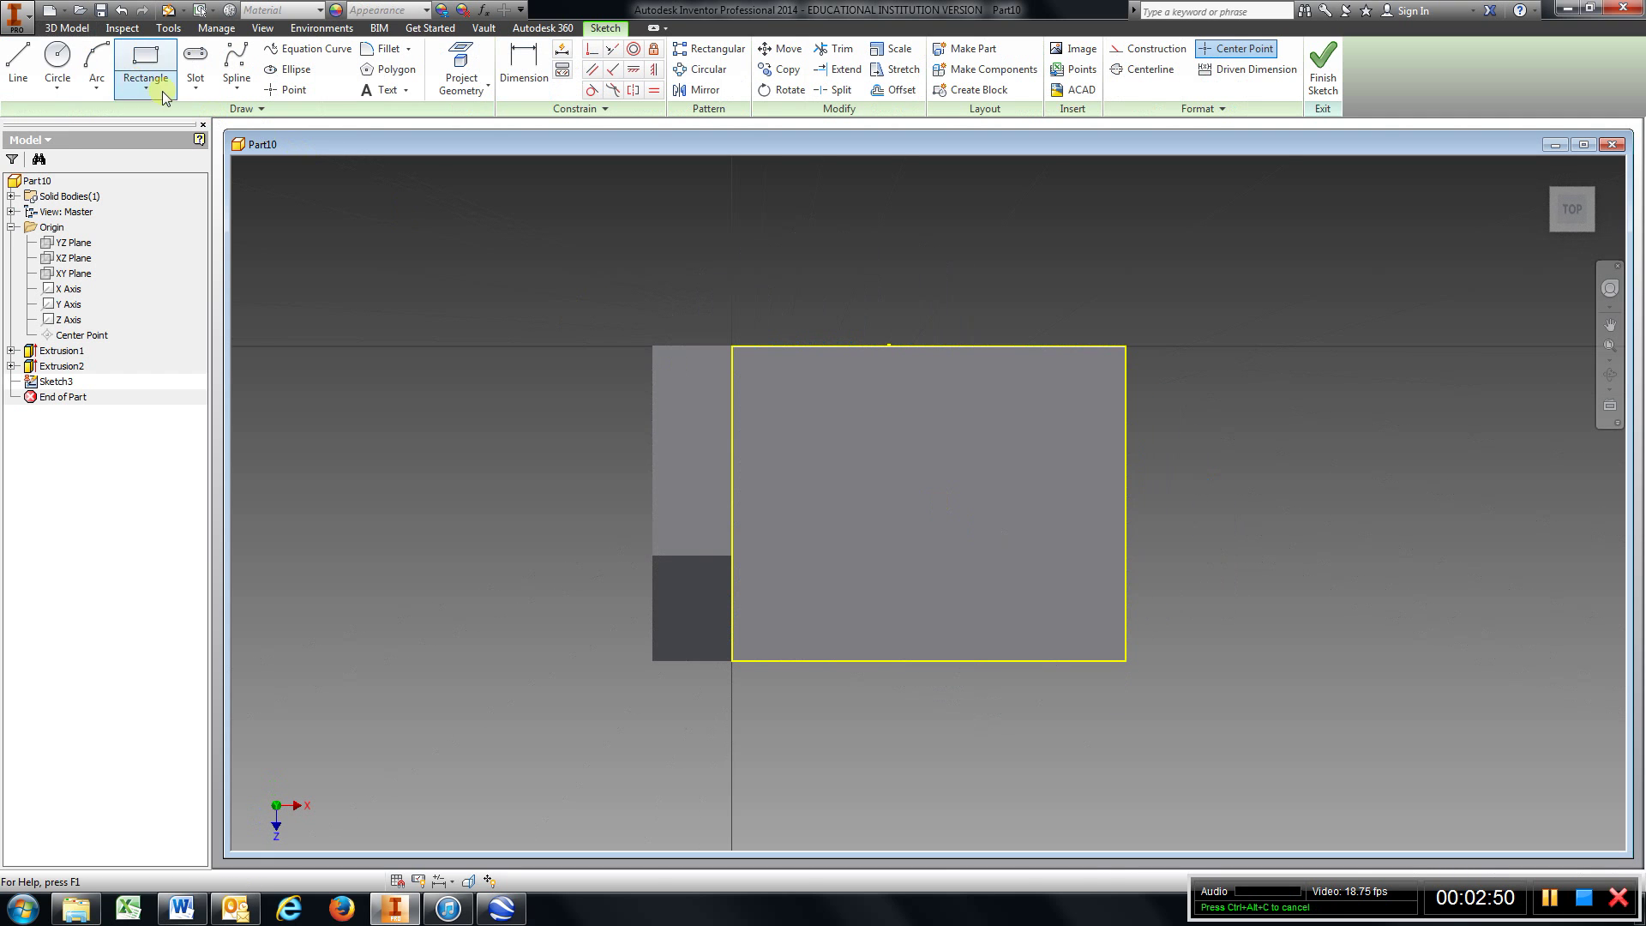
{"action": "left_click", "coordinate": [58, 60]}
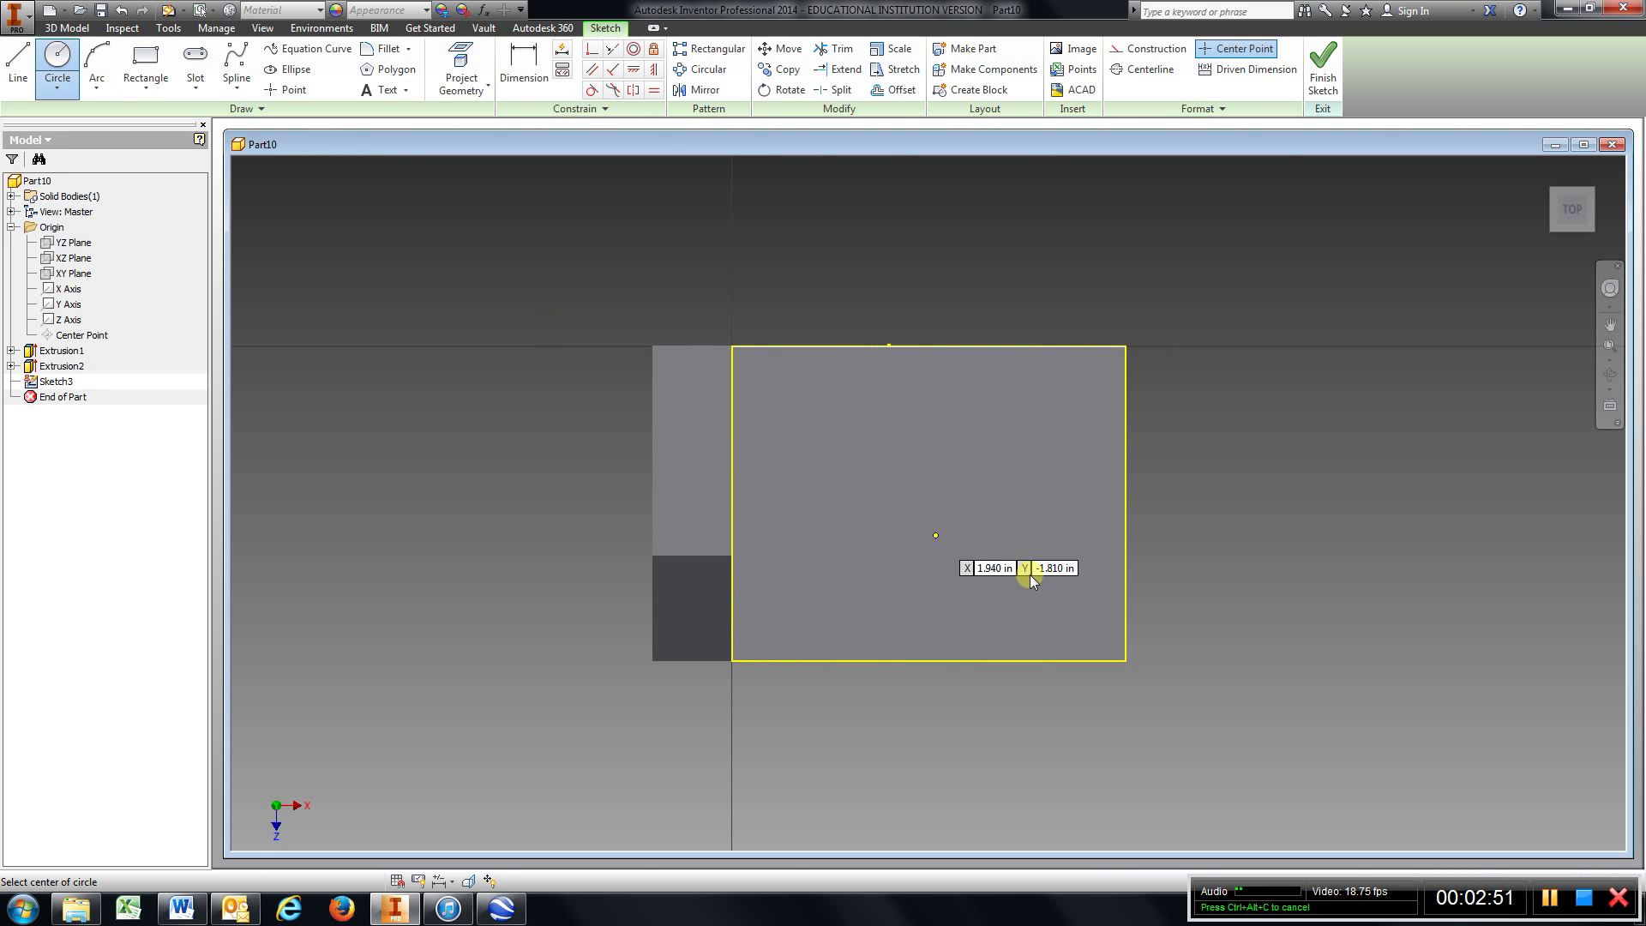
{"action": "left_click", "coordinate": [850, 504]}
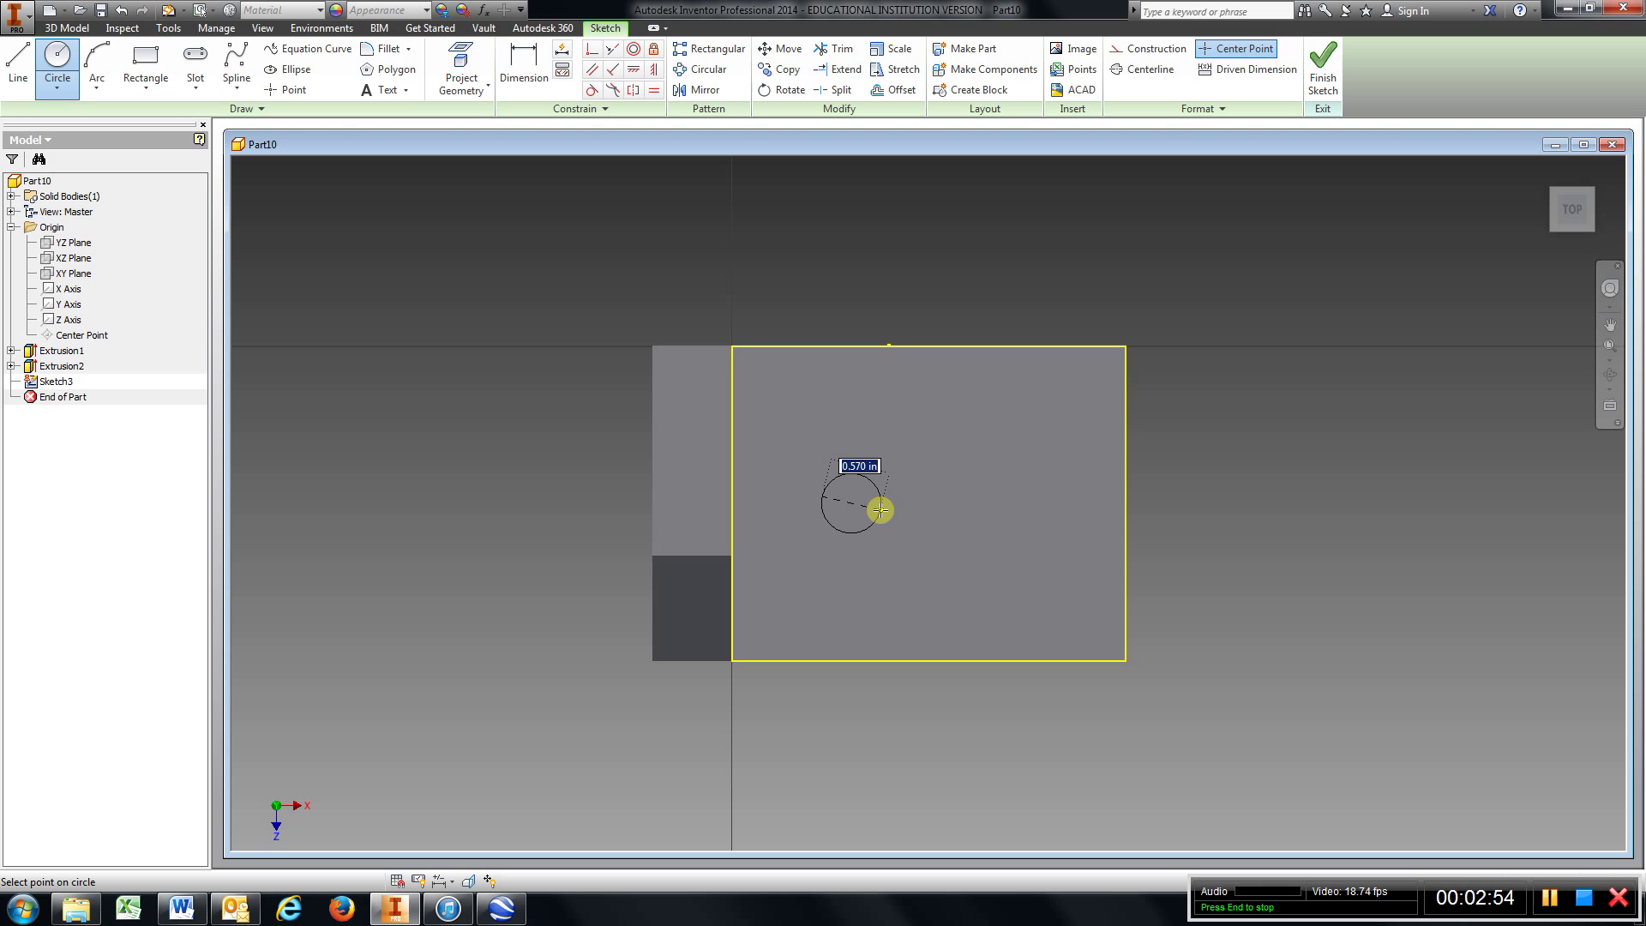
{"action": "type", "text": ".75"}
{"action": "key", "text": "Return"}
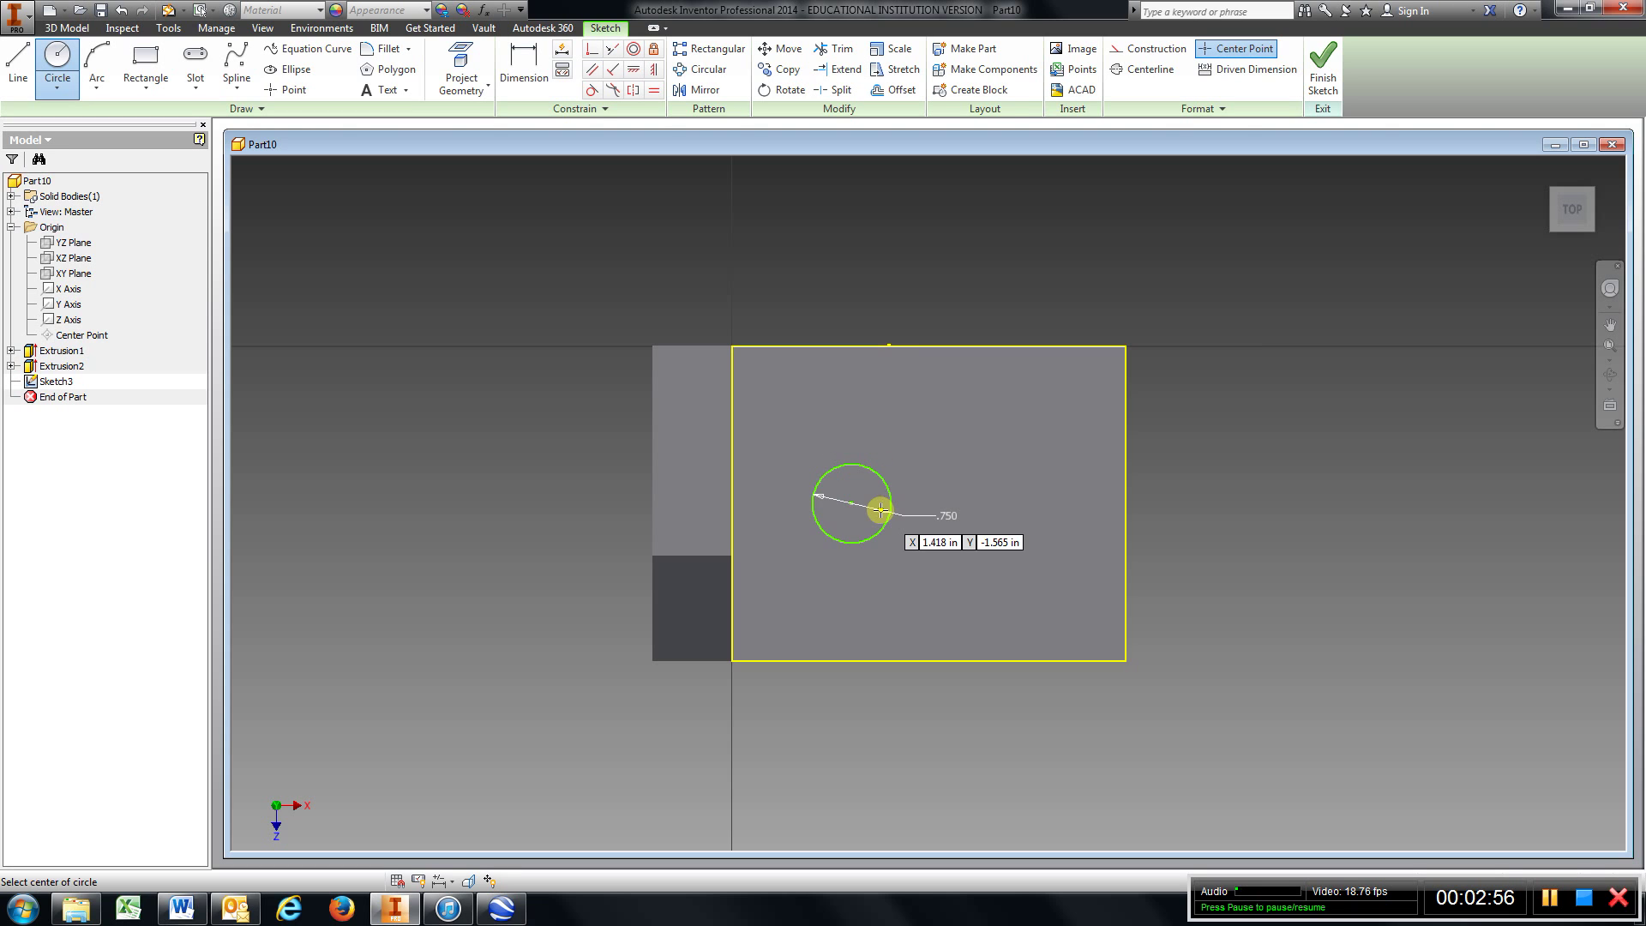
Step: Dimension the circle's centre 2.67 in from the base's short outer edge opposite the upright wall
{"action": "left_click", "coordinate": [524, 69]}
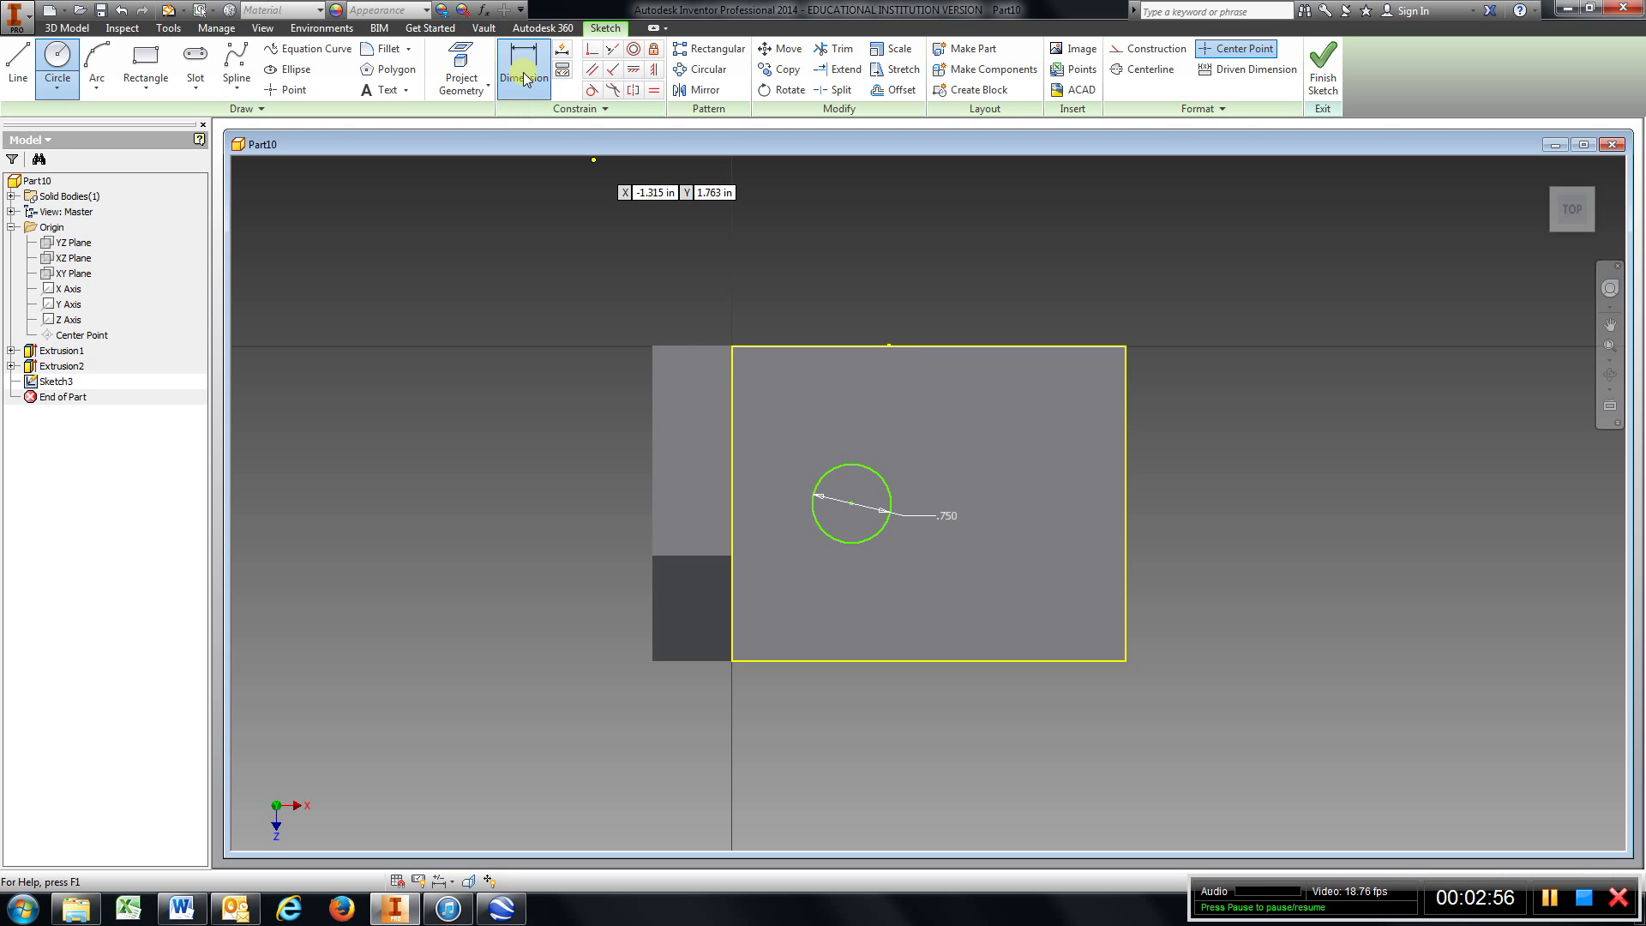
{"action": "left_click", "coordinate": [1127, 375]}
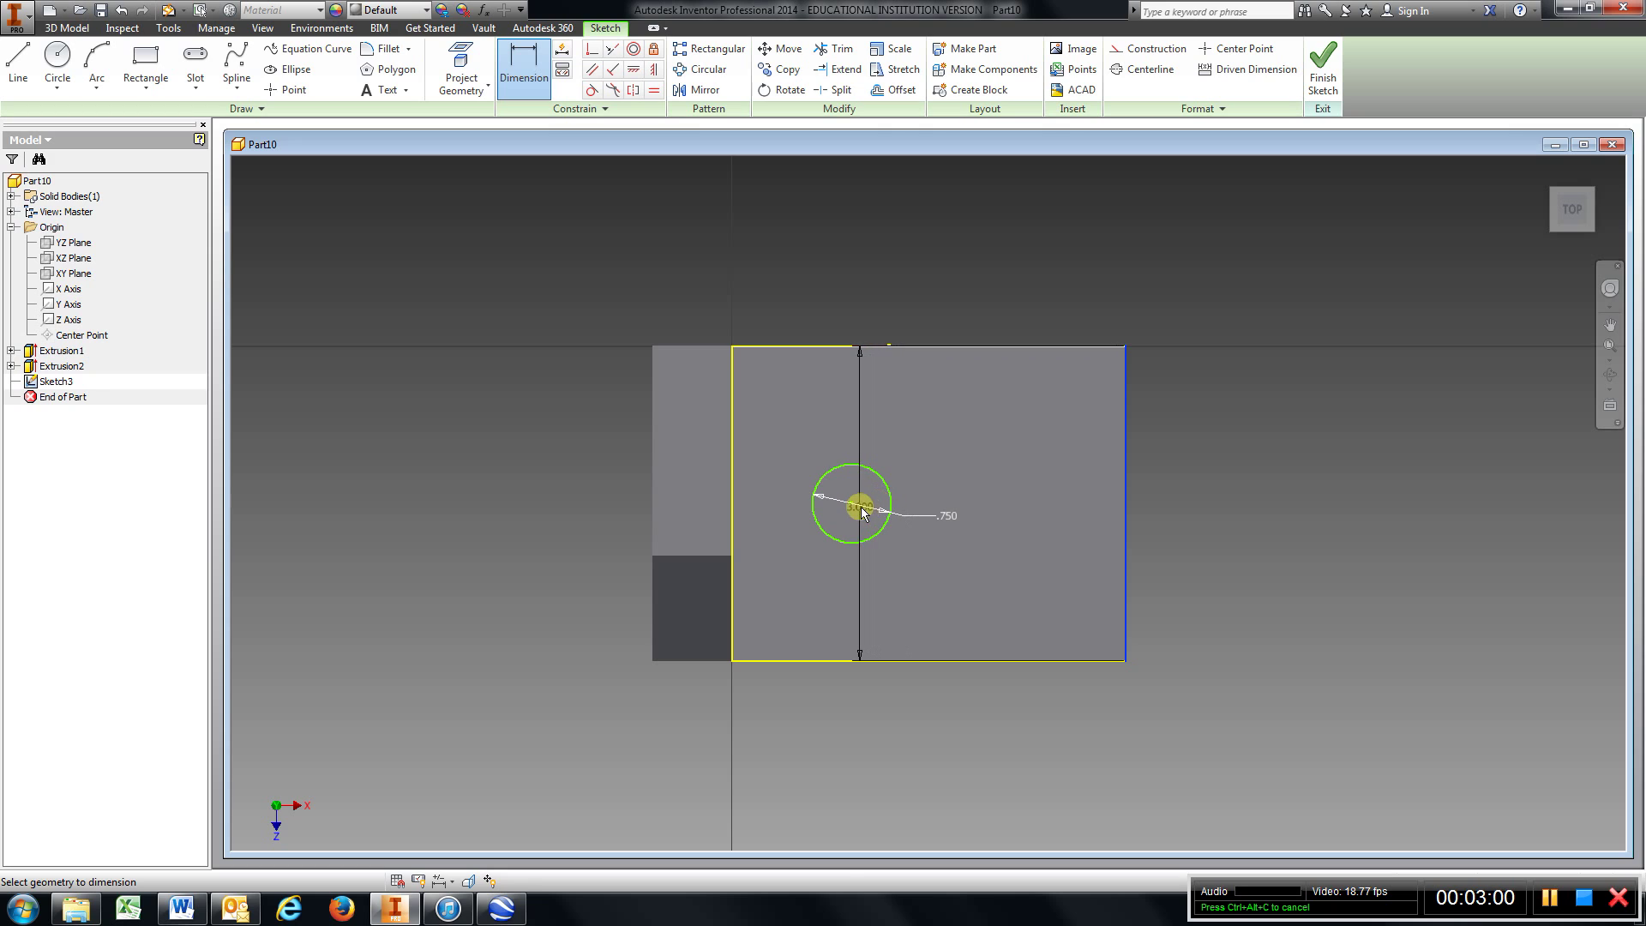
{"action": "left_click", "coordinate": [856, 512]}
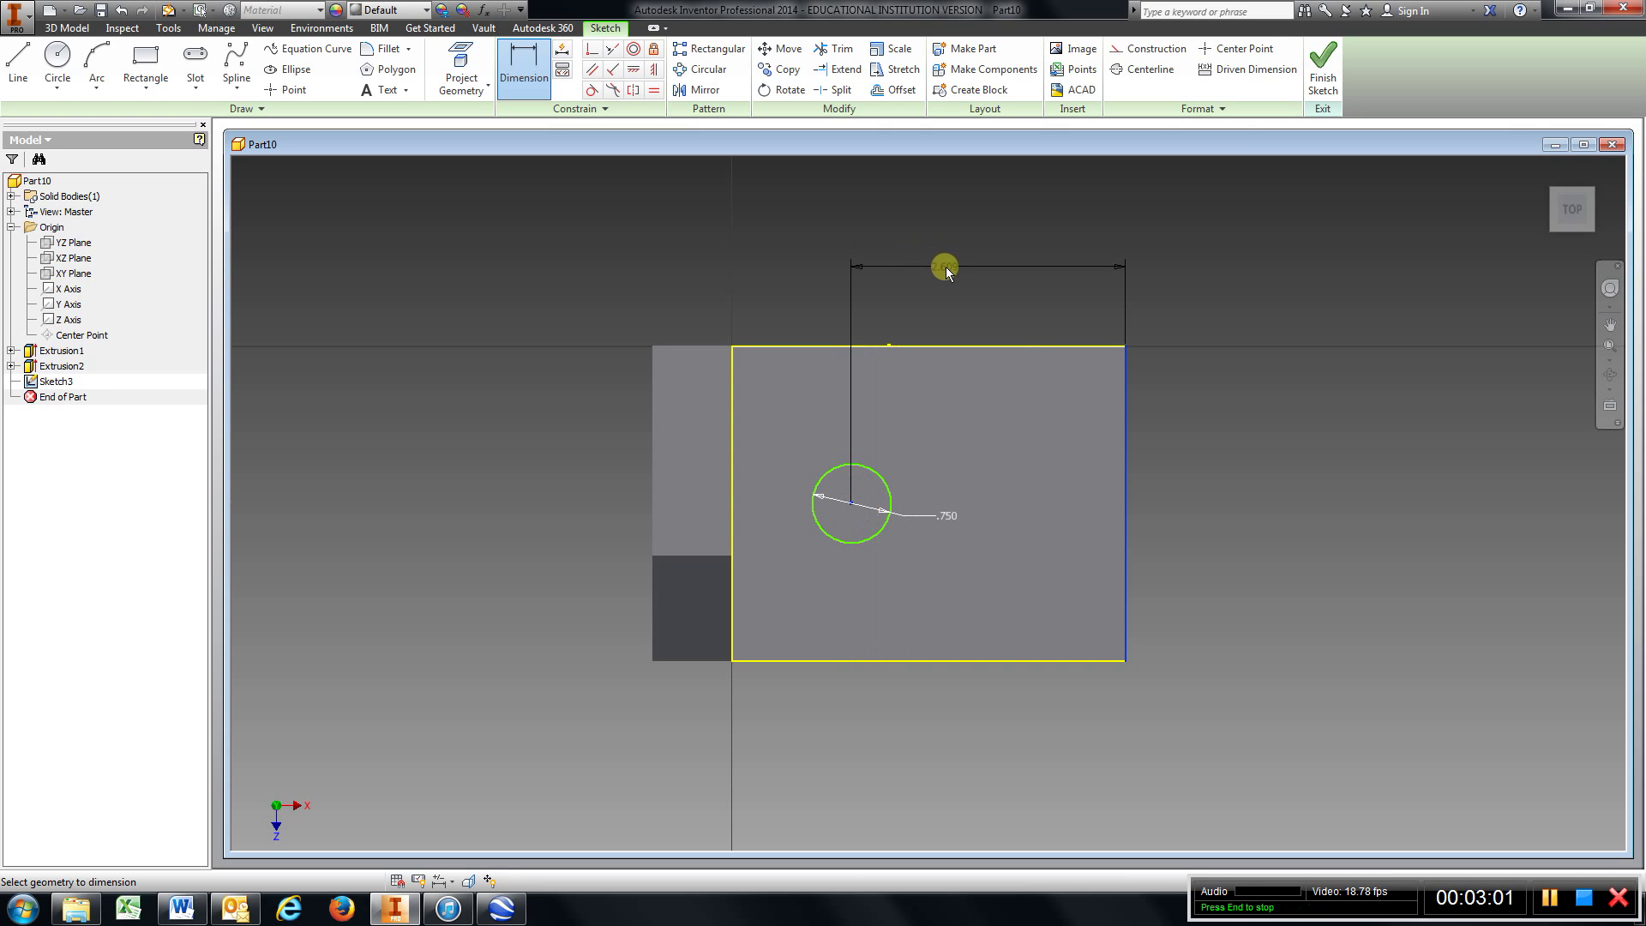
{"action": "left_click", "coordinate": [947, 268]}
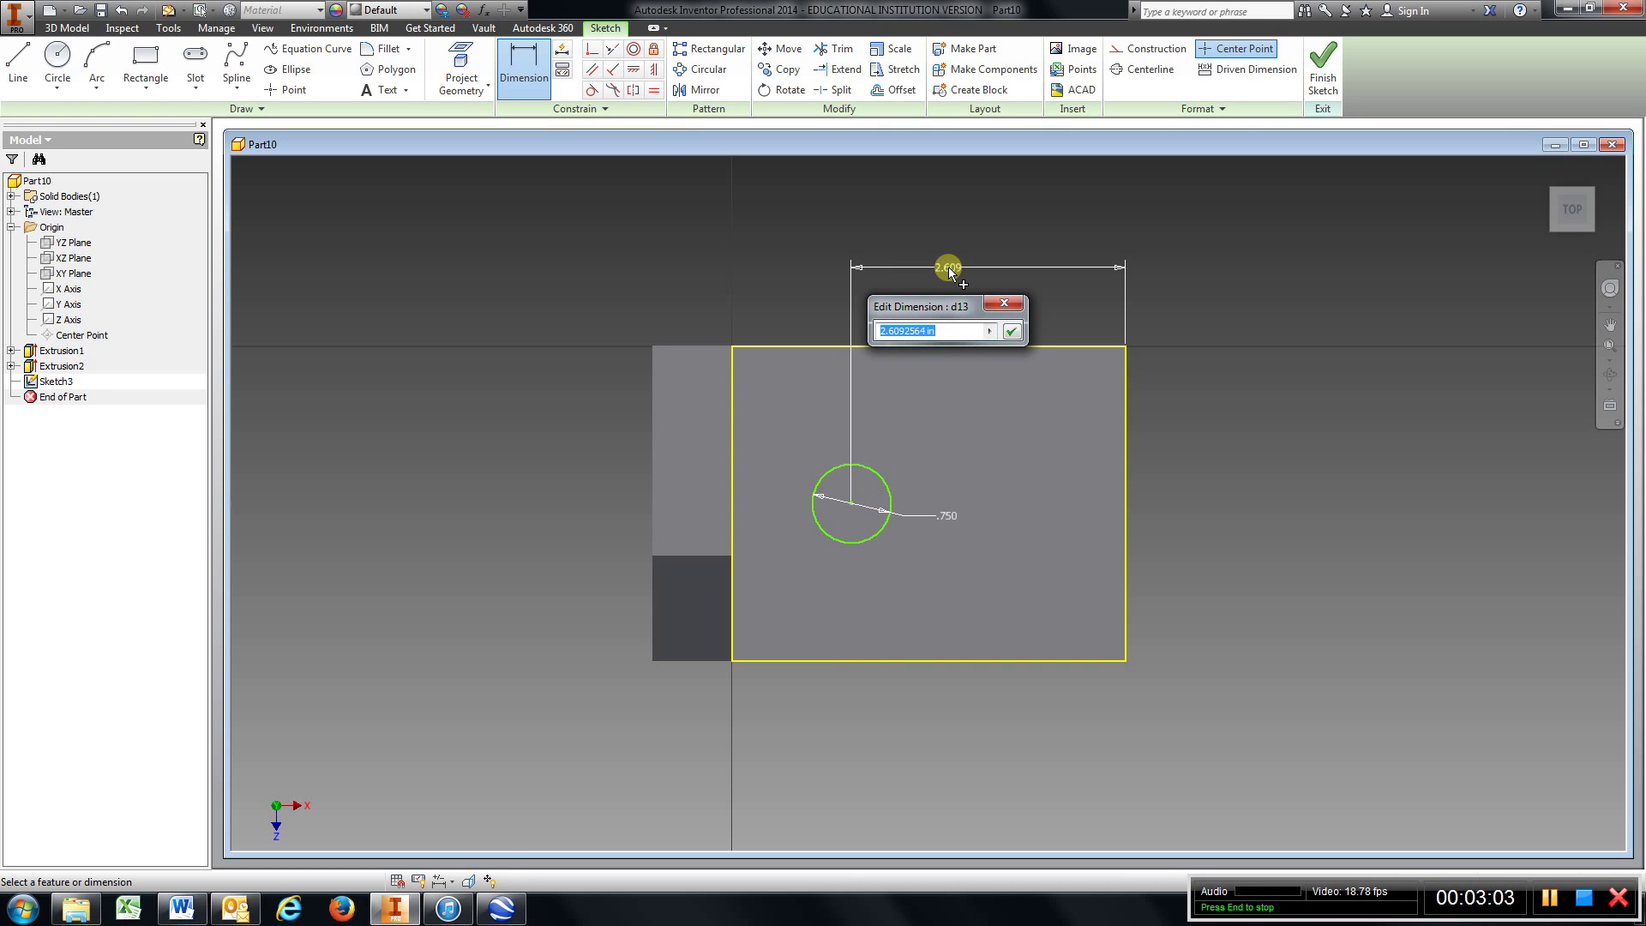
{"action": "type", "text": "2.67"}
{"action": "key", "text": "Return"}
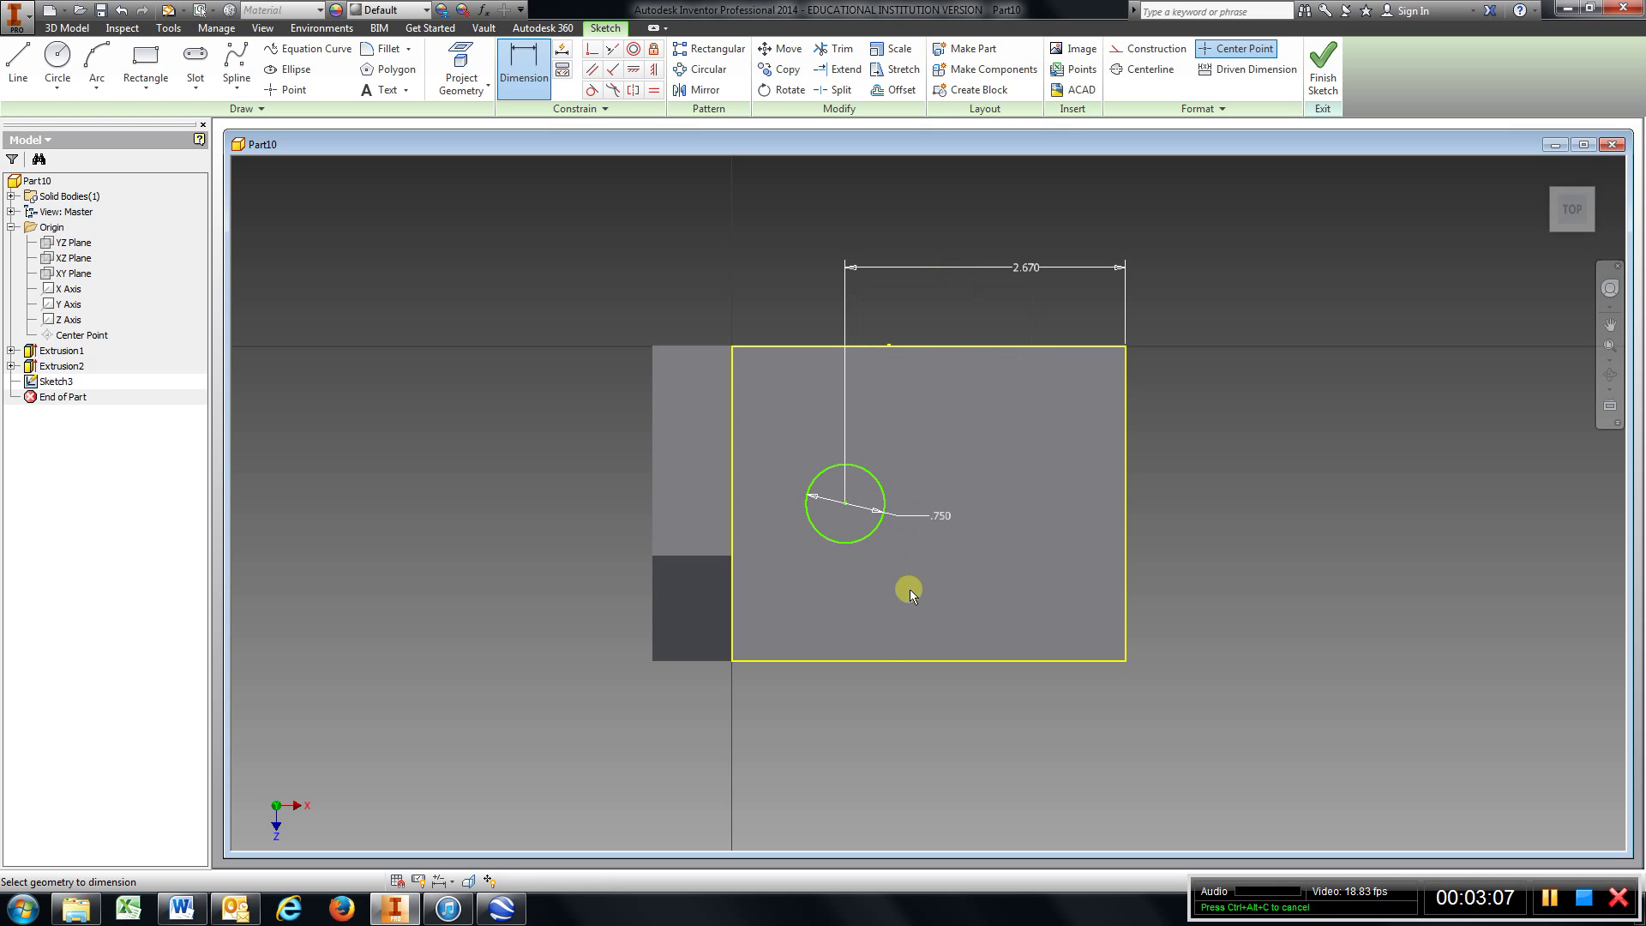
Step: Dimension the circle's centre 1.5 in from the base's lower long edge and finish the sketch
{"action": "left_click", "coordinate": [868, 661]}
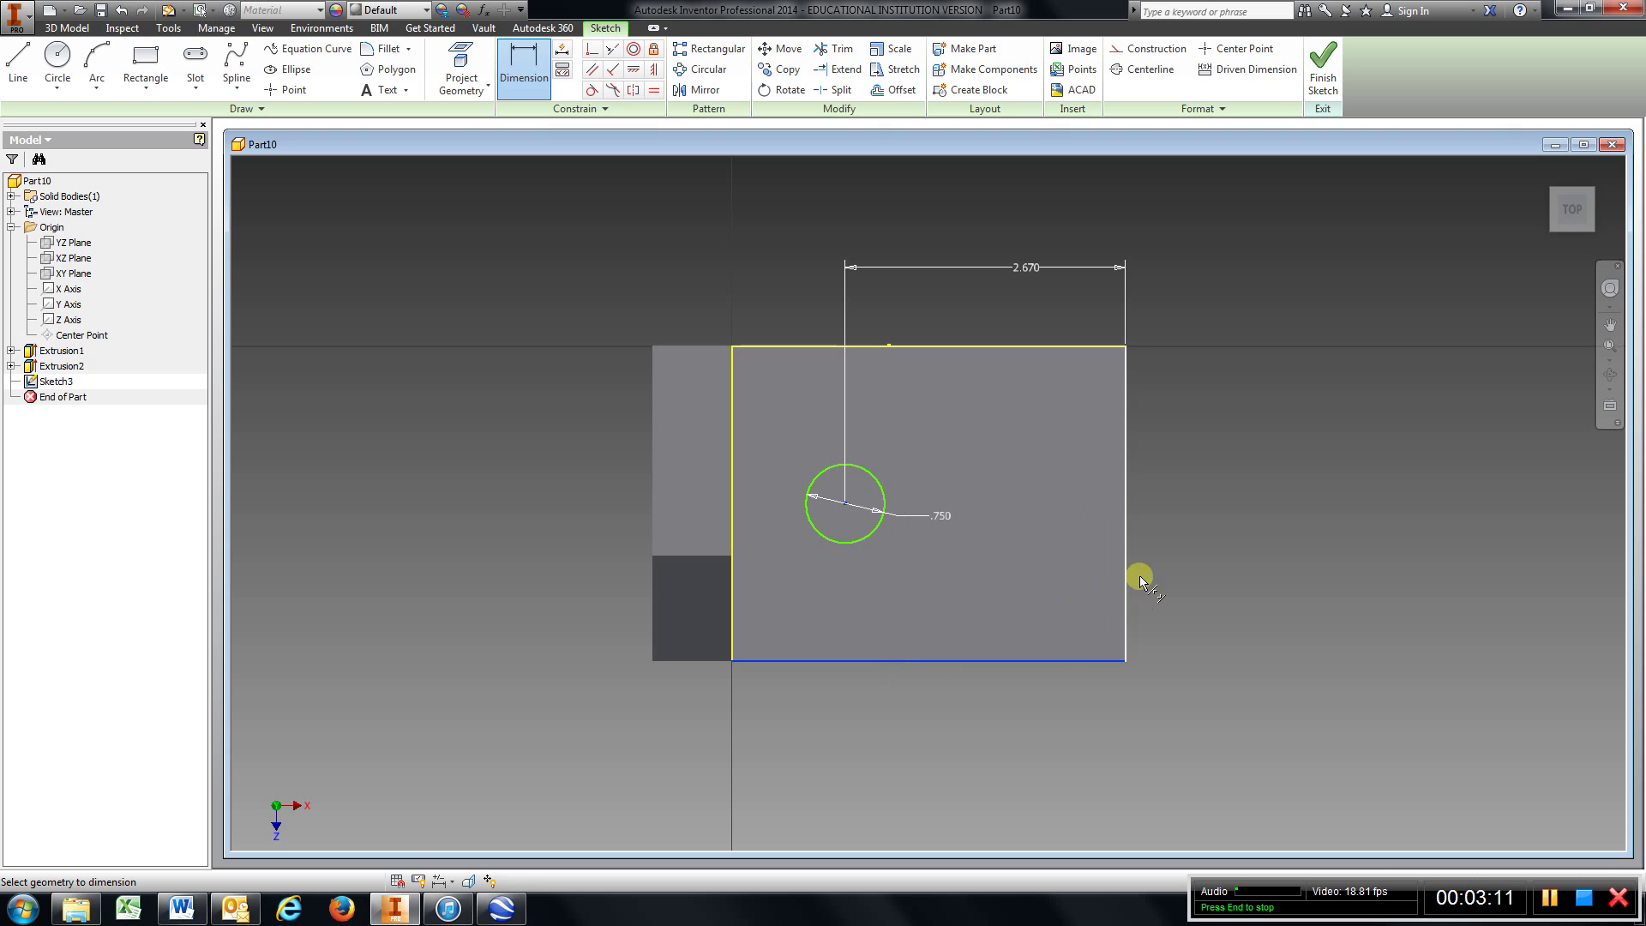
{"action": "left_click", "coordinate": [1180, 568]}
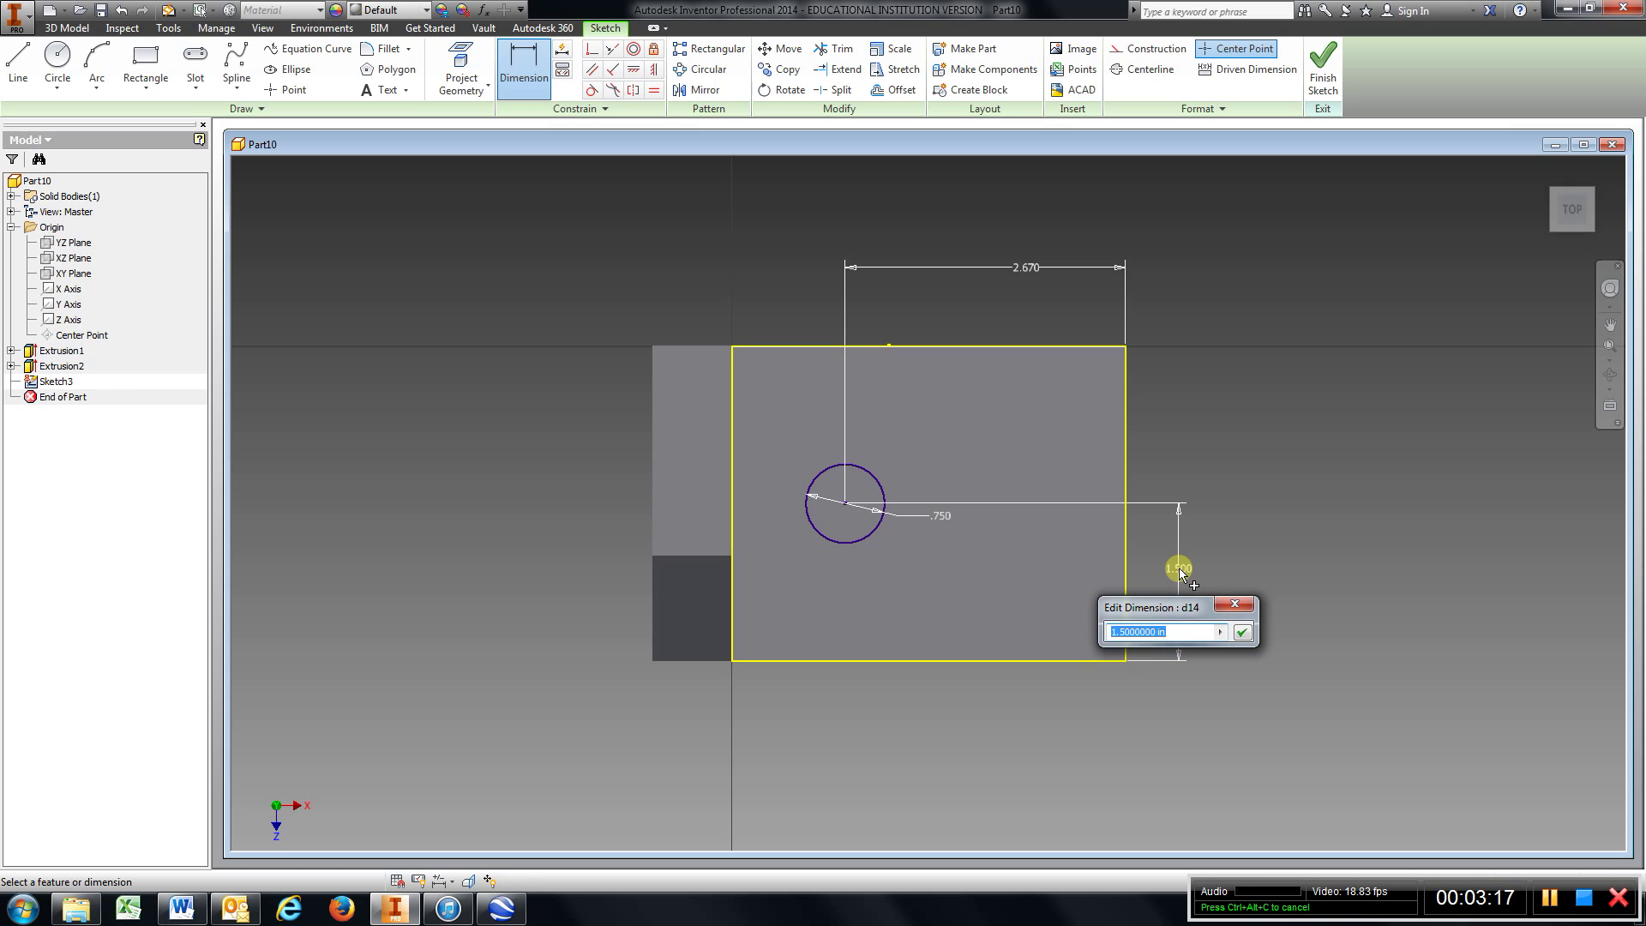
{"action": "type", "text": "1.5"}
{"action": "key", "text": "Return"}
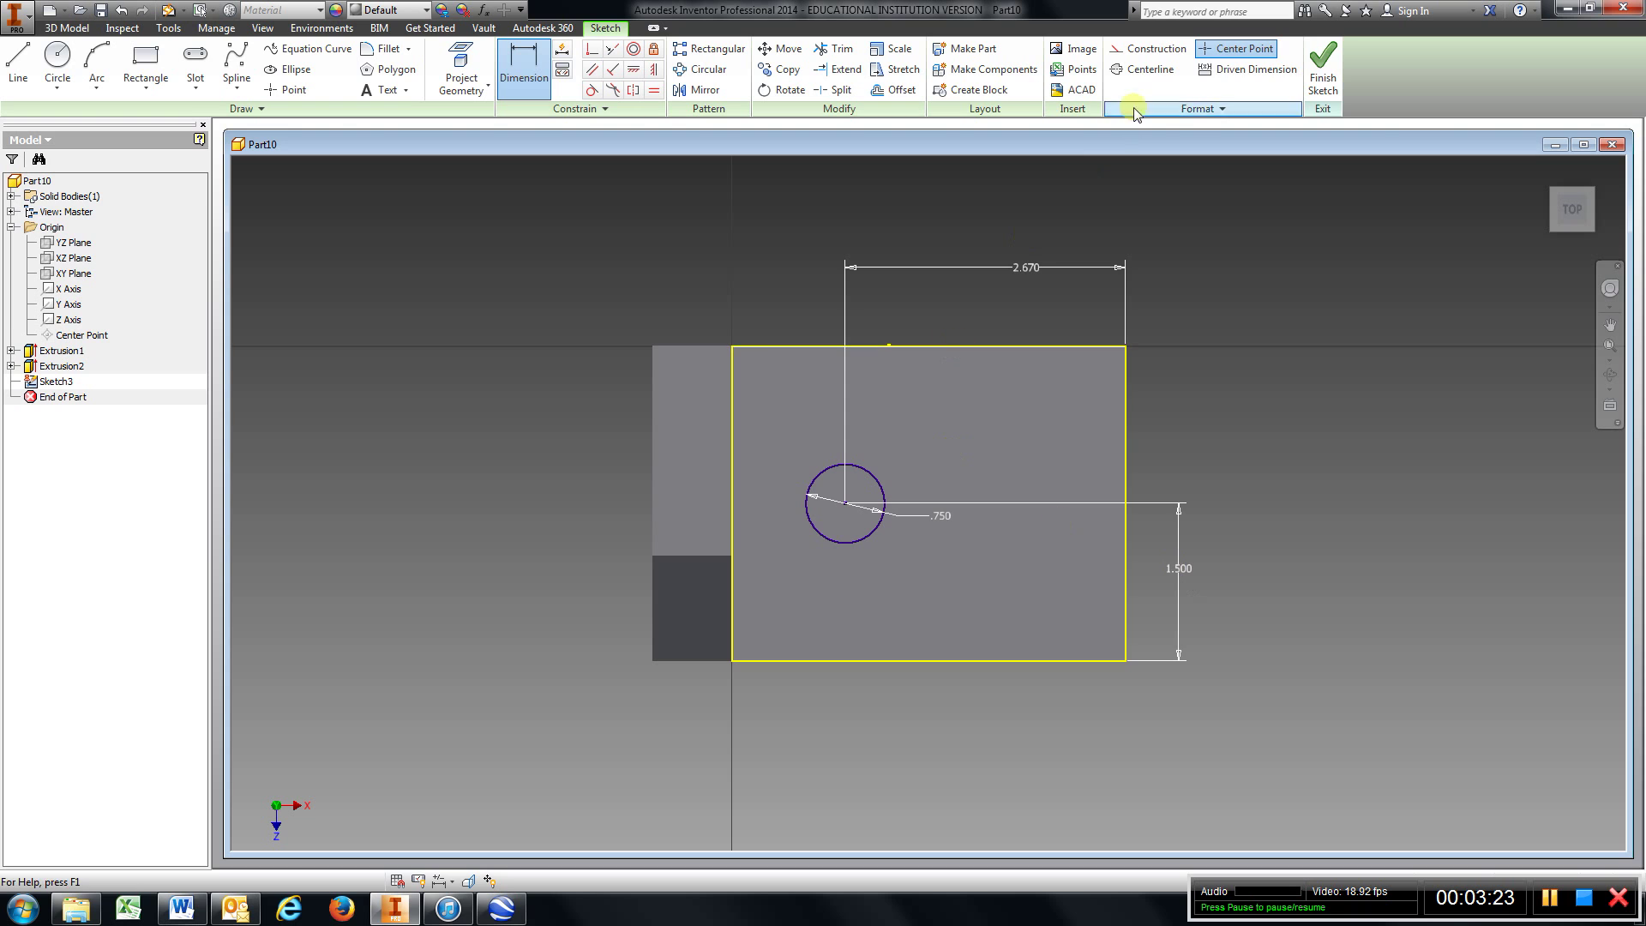
{"action": "left_click", "coordinate": [1322, 60]}
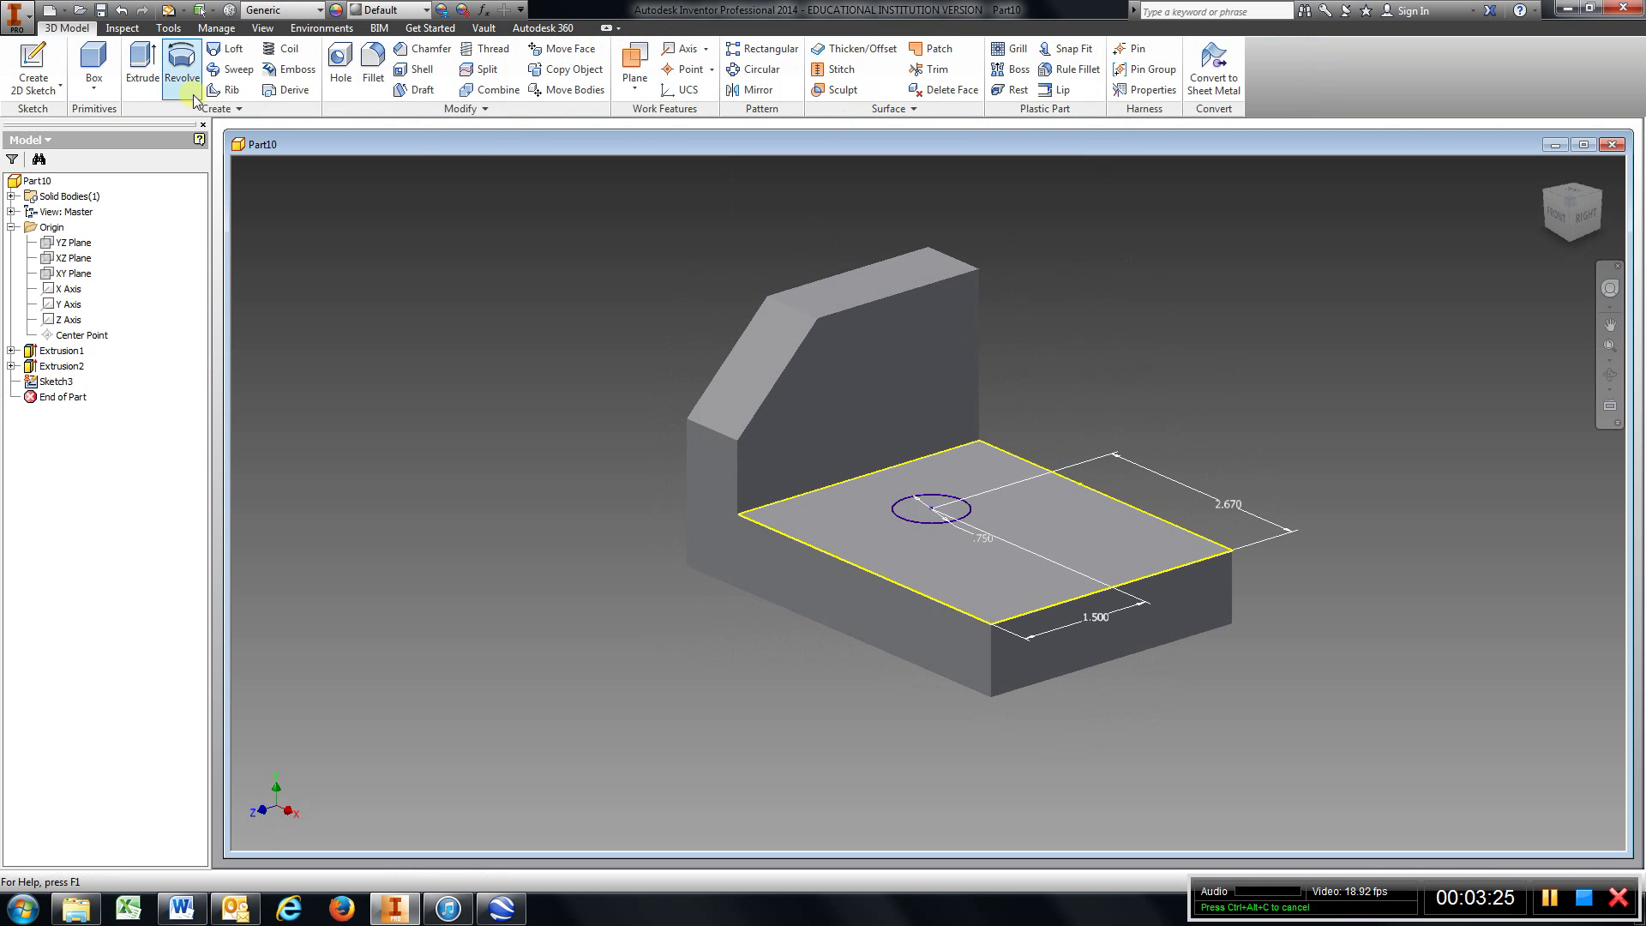
Step: Cut a hole through the base by extruding the 0.75 in circle
{"action": "left_click", "coordinate": [142, 67]}
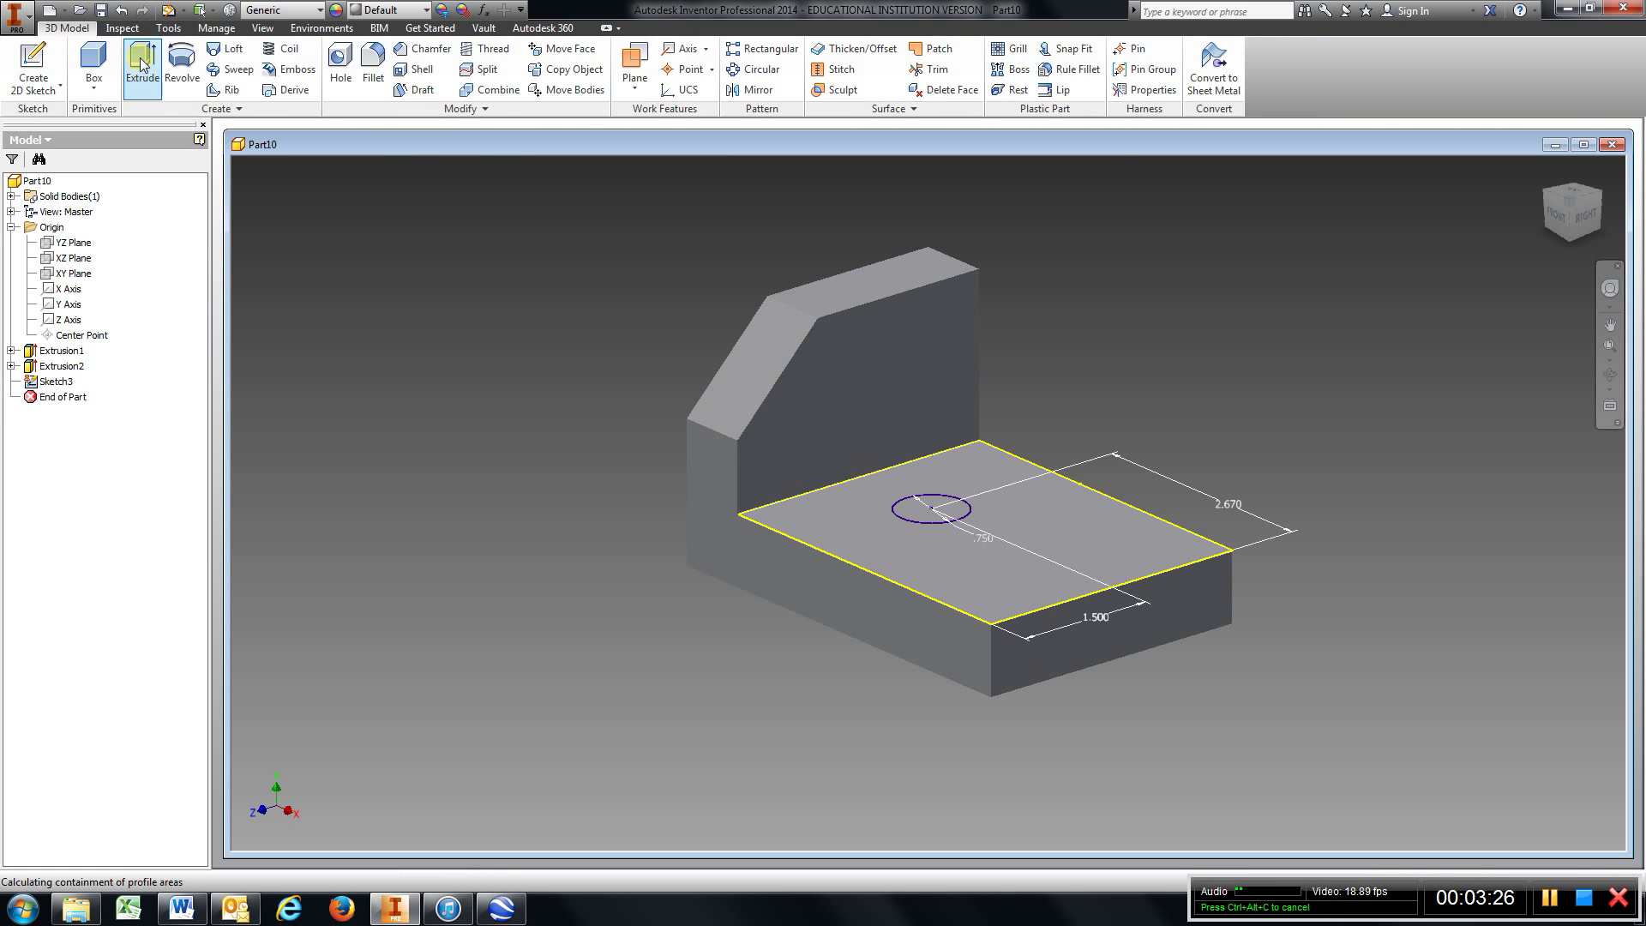
{"action": "left_click", "coordinate": [935, 510]}
{"action": "left_click", "coordinate": [384, 329]}
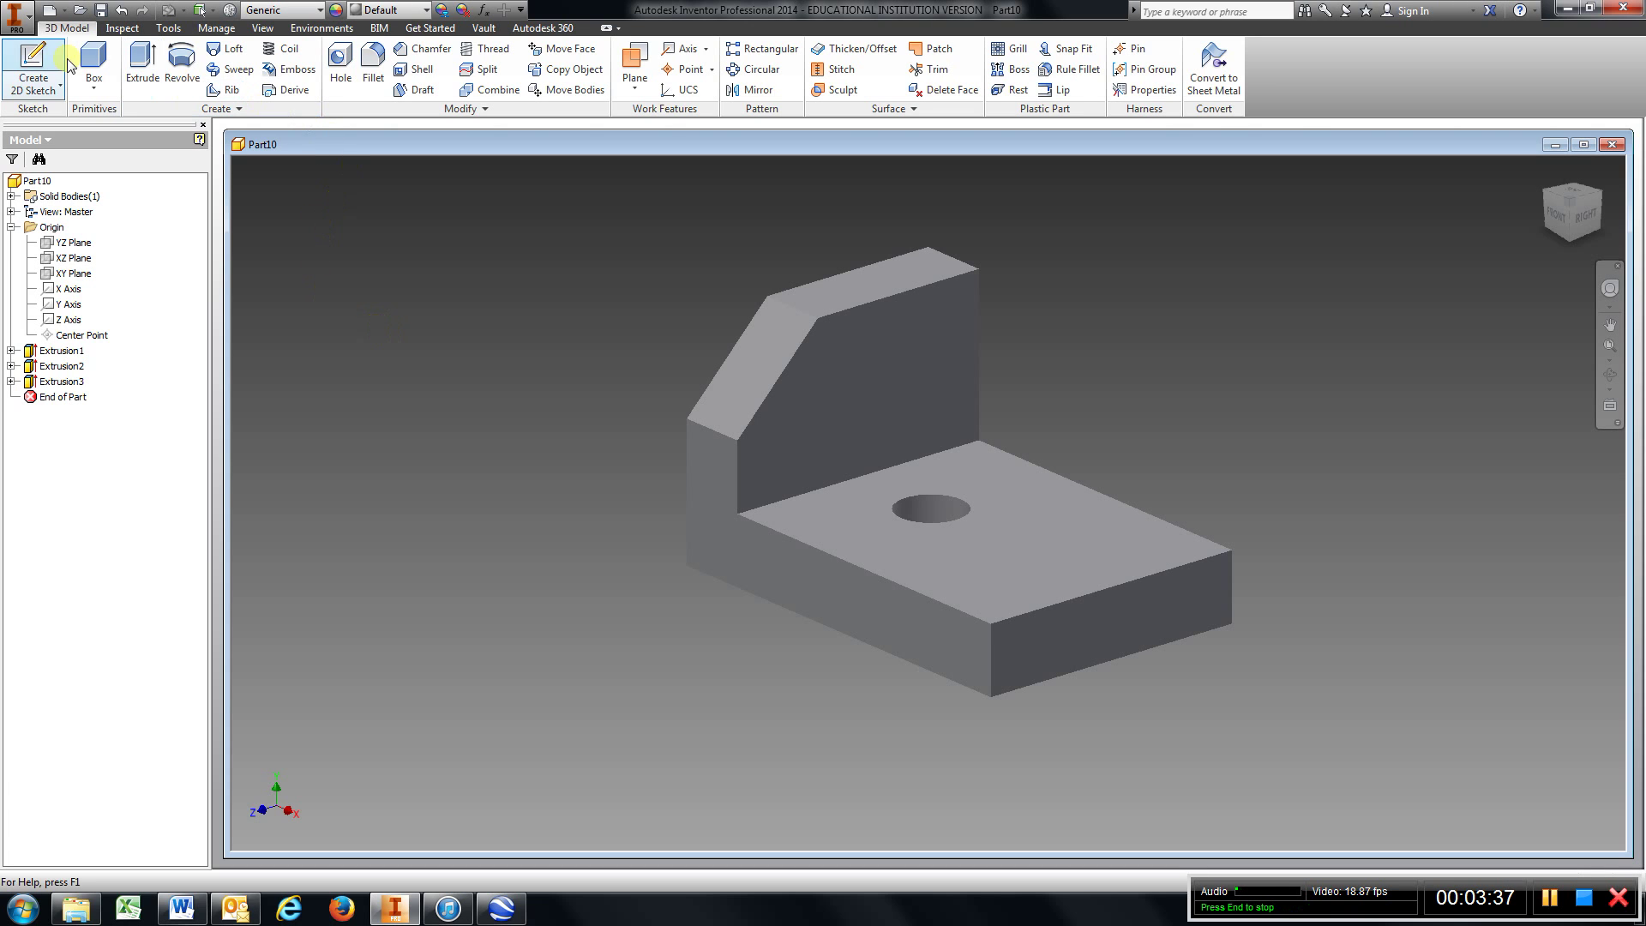
Step: Sketch a rectangle 1.5 in wide by 2 in high on the base's top face, starting on its outer short edge
{"action": "left_click", "coordinate": [34, 65]}
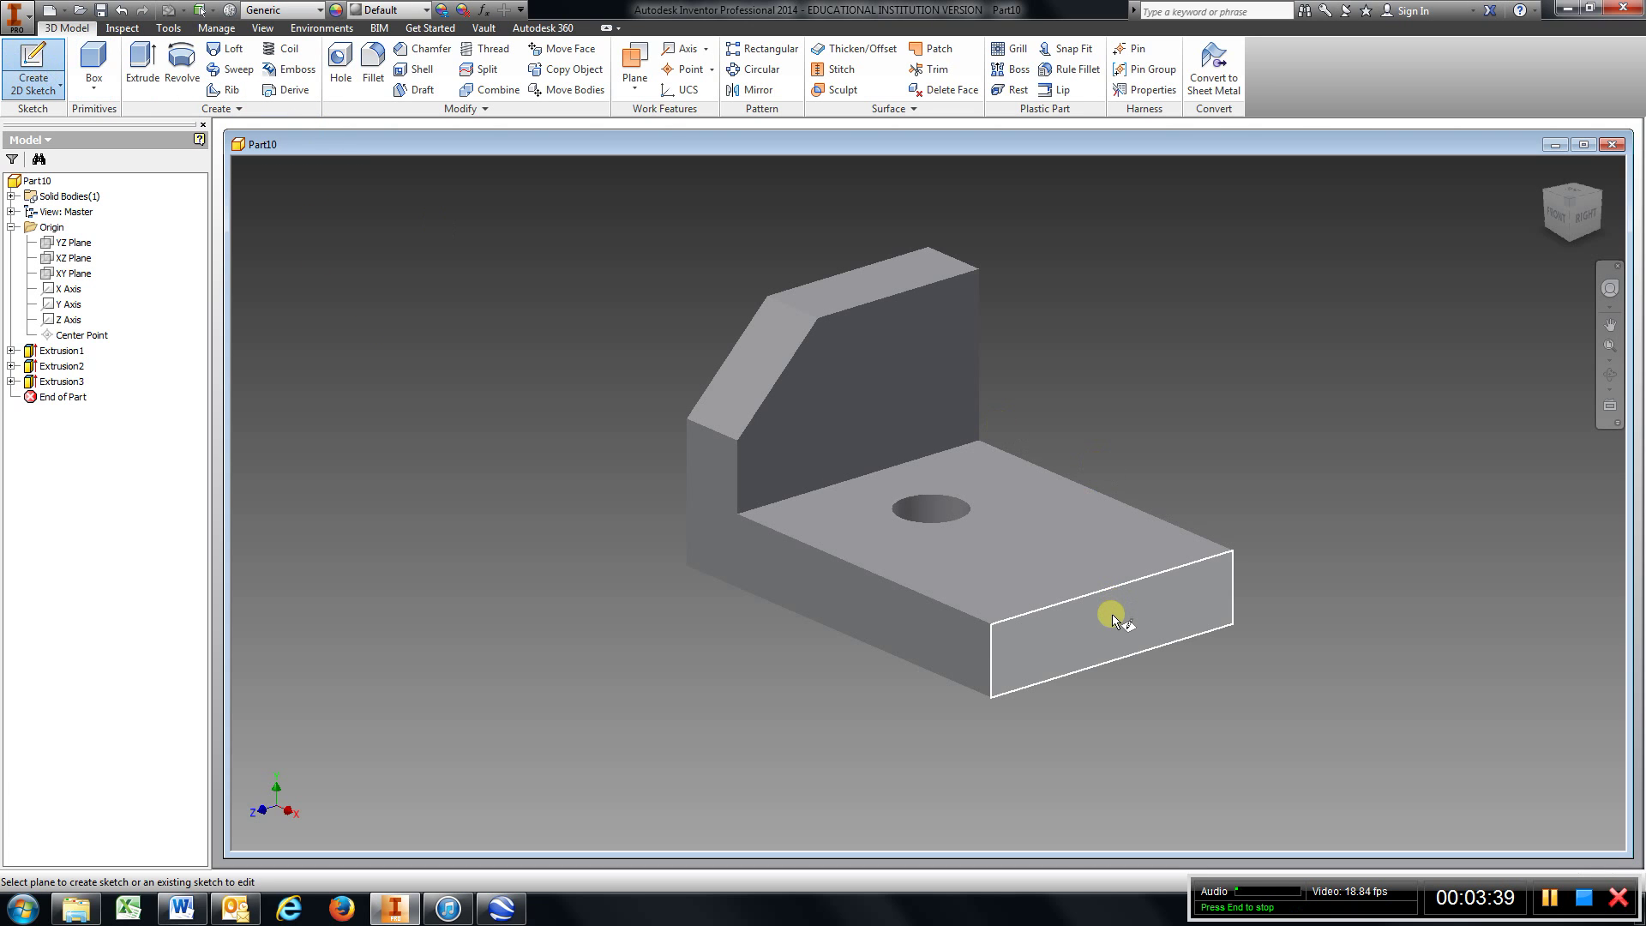
{"action": "left_click", "coordinate": [1078, 544]}
{"action": "left_click", "coordinate": [172, 63]}
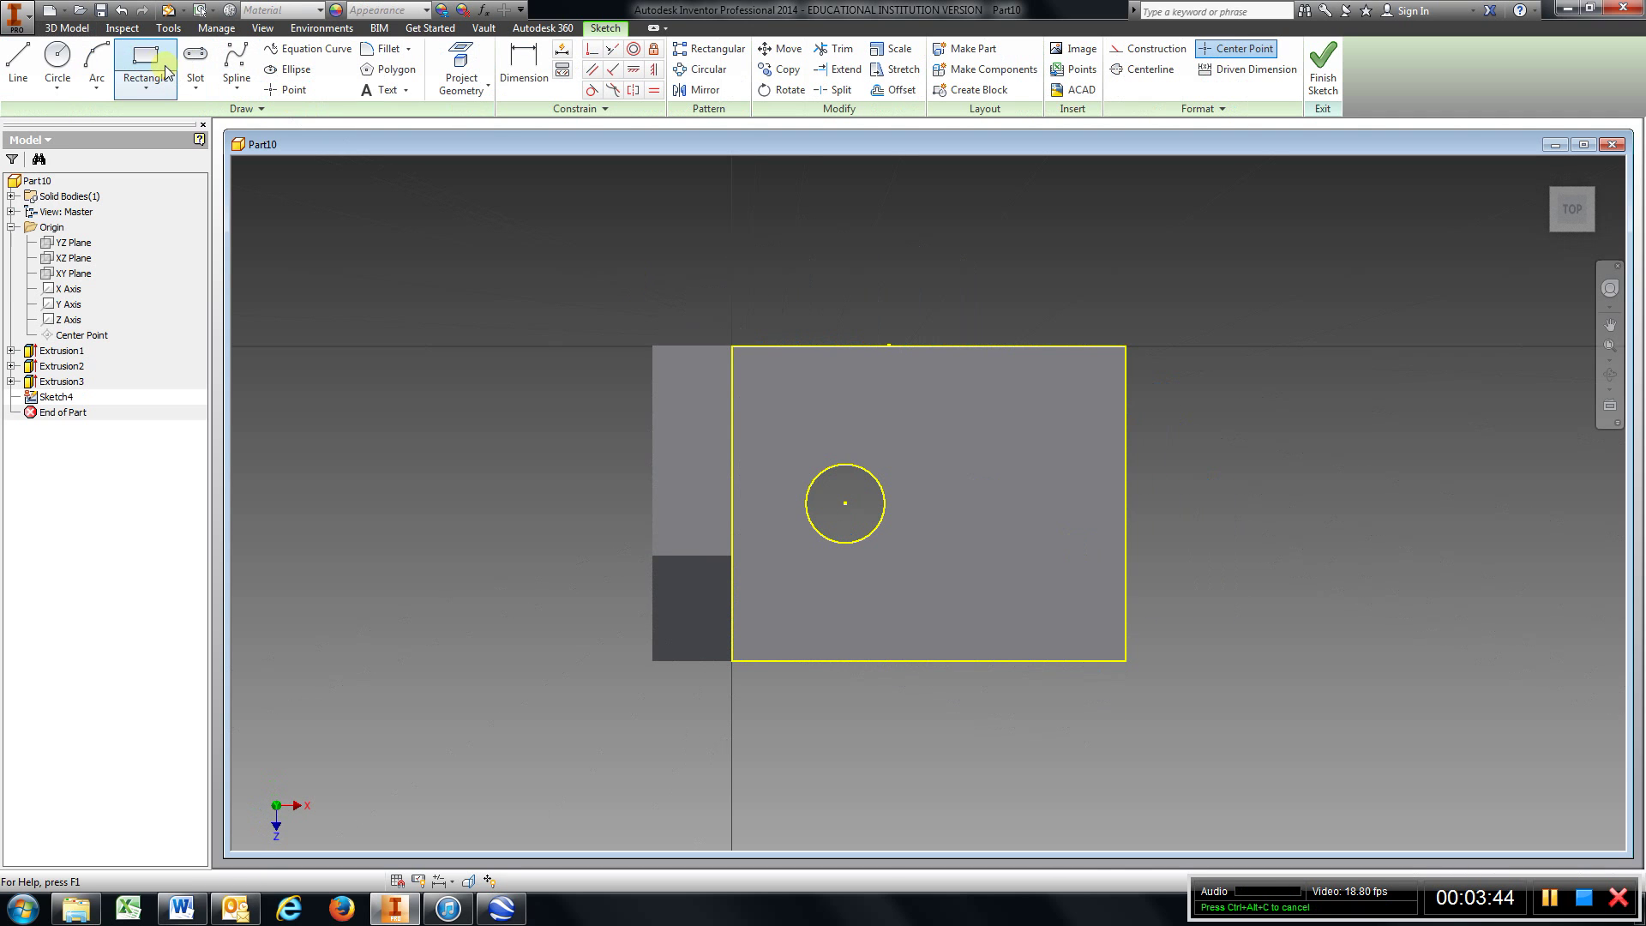
{"action": "left_click", "coordinate": [1126, 407]}
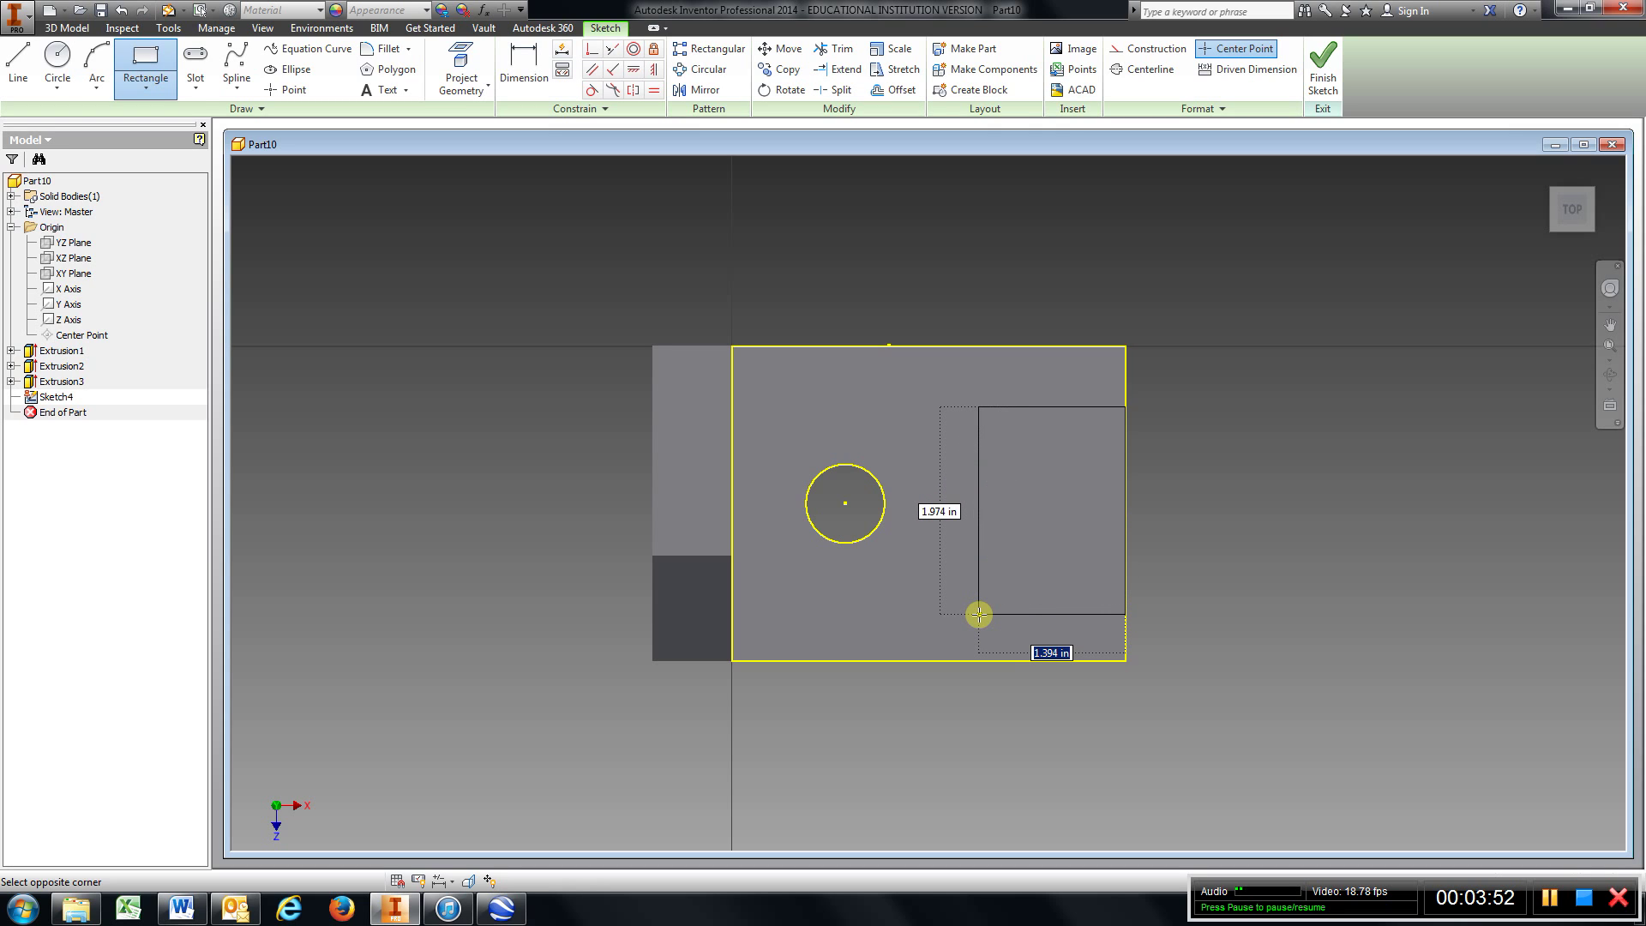
{"action": "type", "text": "1.5"}
{"action": "key", "text": "Tab"}
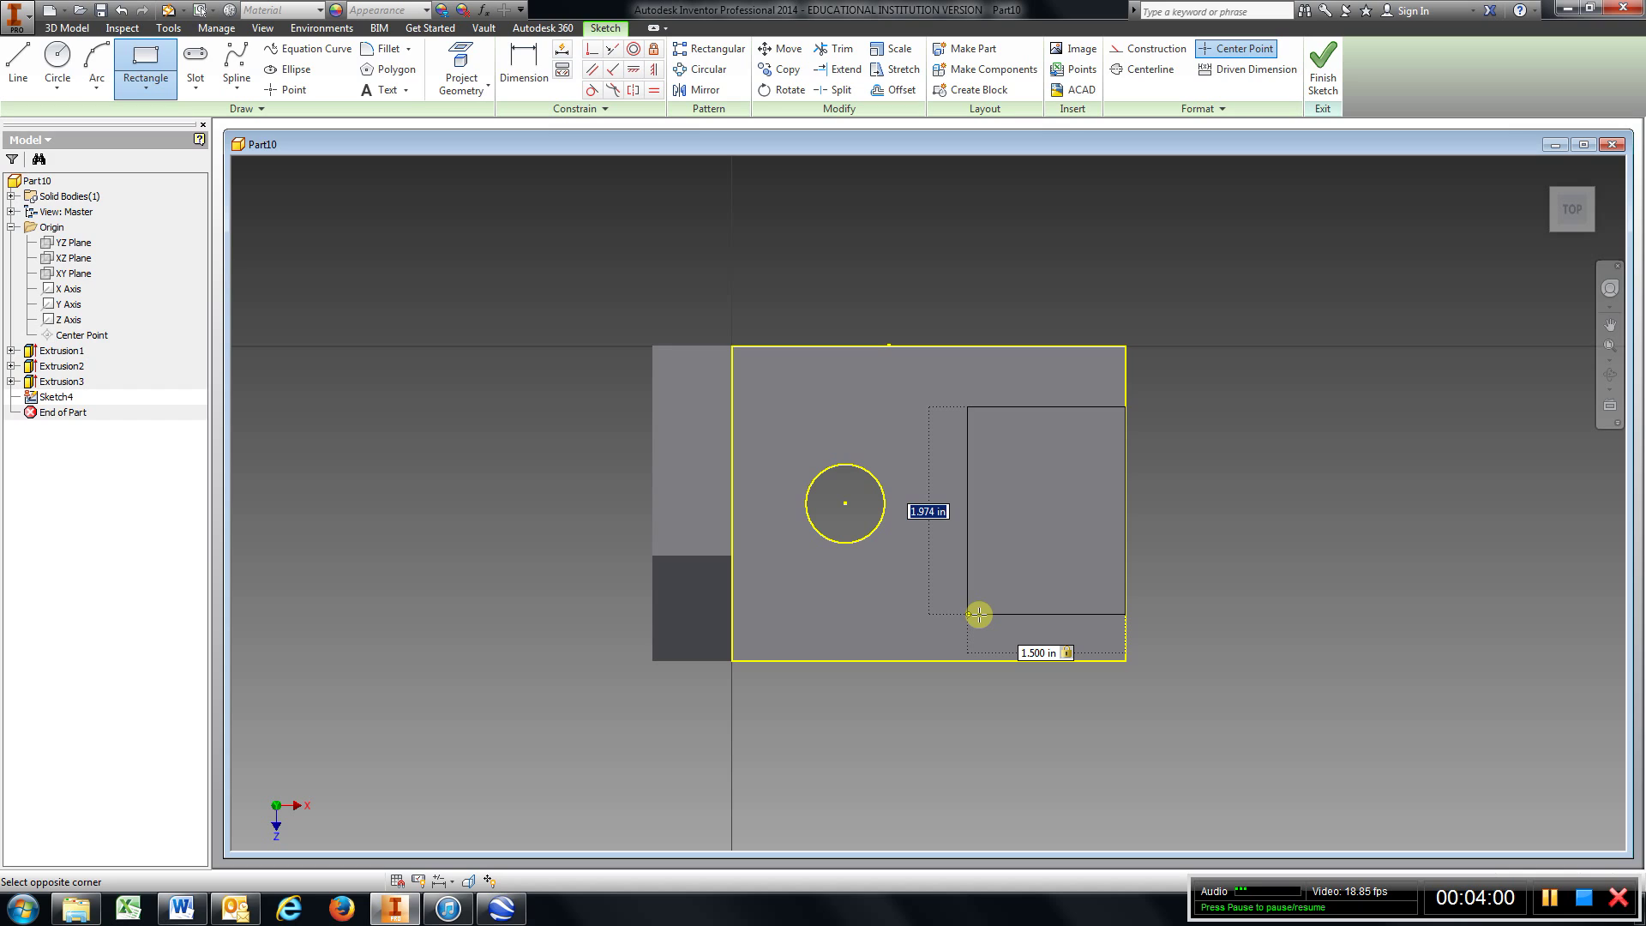
{"action": "type", "text": "2"}
{"action": "key", "text": "Return"}
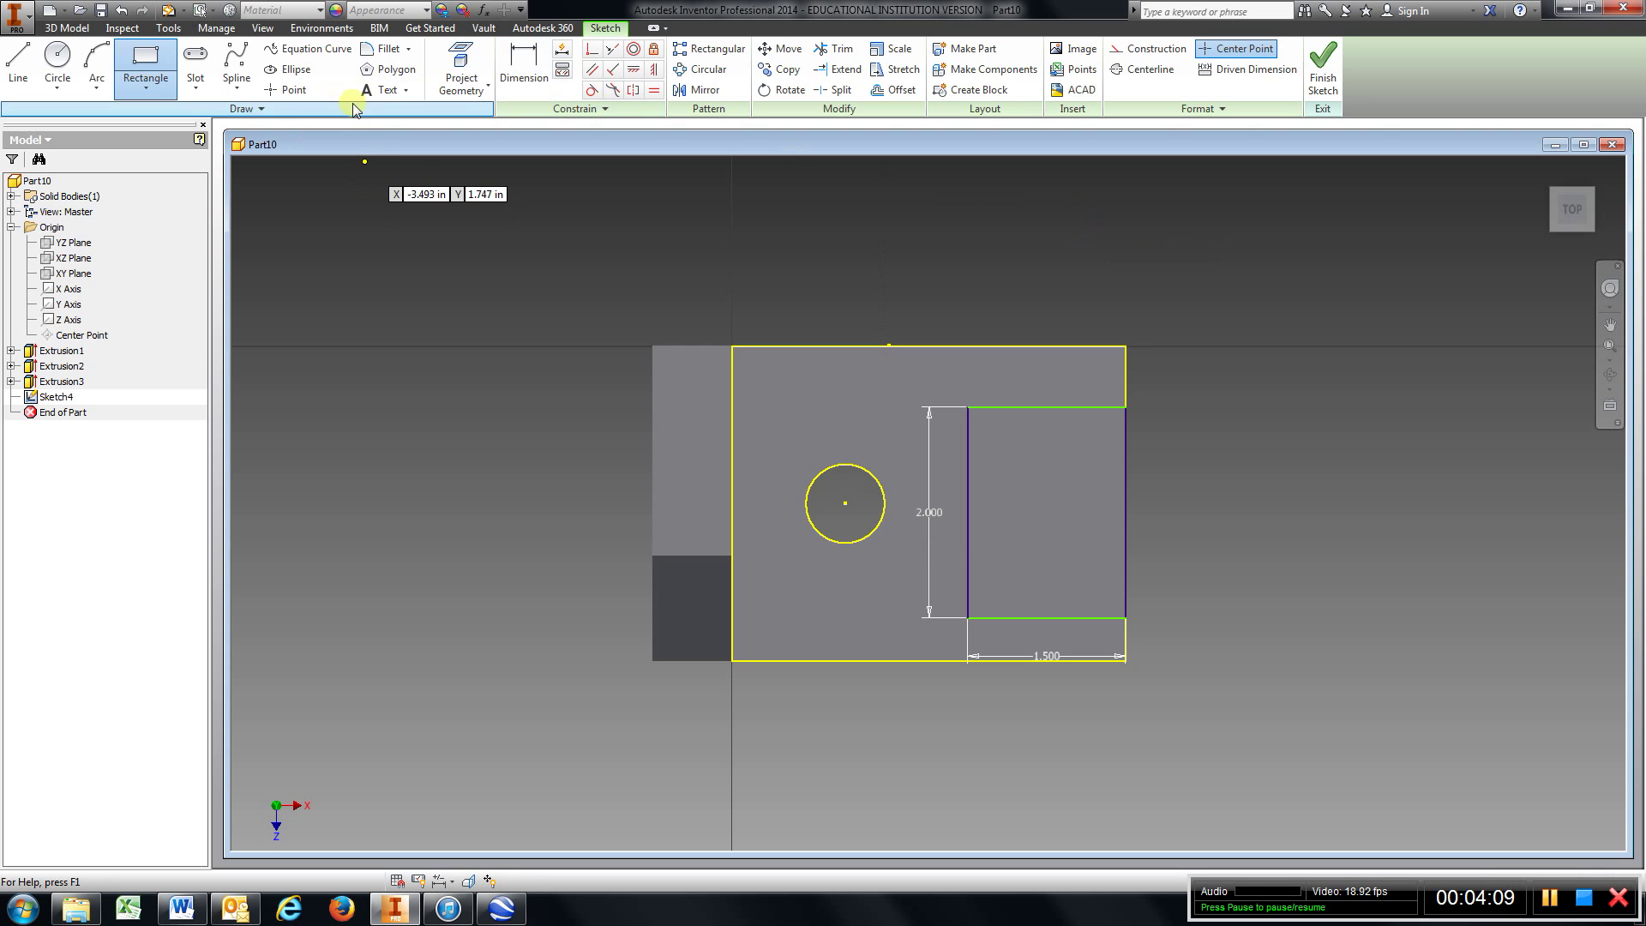
Step: Dimension the rectangle's upper side 0.5 in from the base's upper long edge and finish the sketch
{"action": "left_click", "coordinate": [524, 69]}
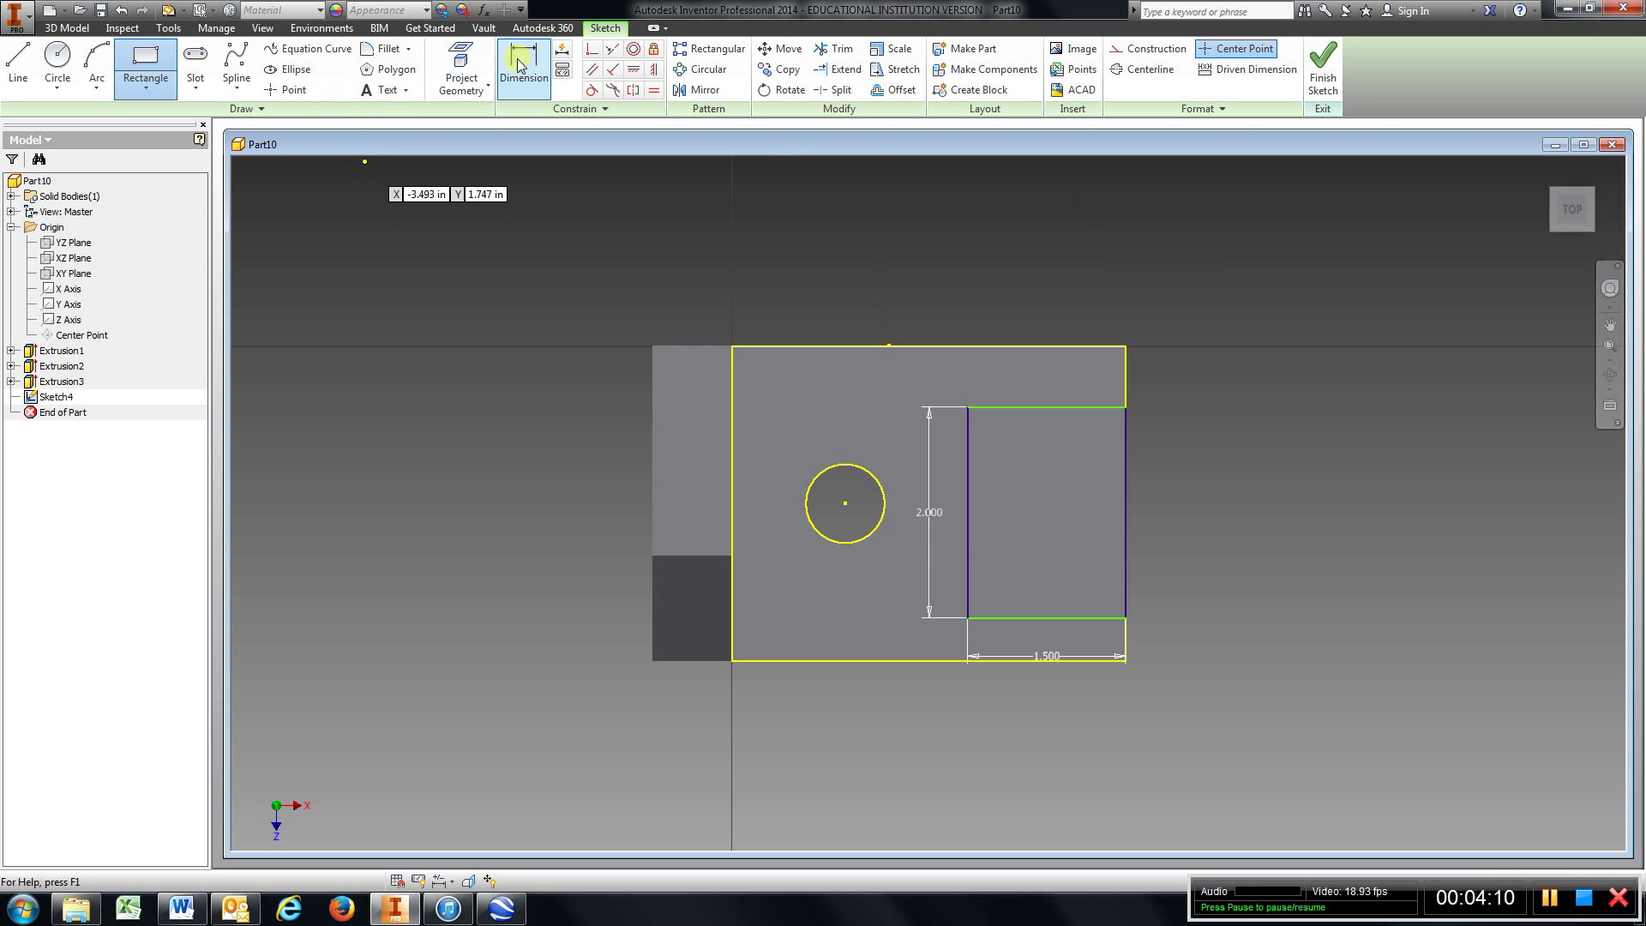
{"action": "left_click", "coordinate": [1098, 405]}
{"action": "left_click", "coordinate": [1097, 351]}
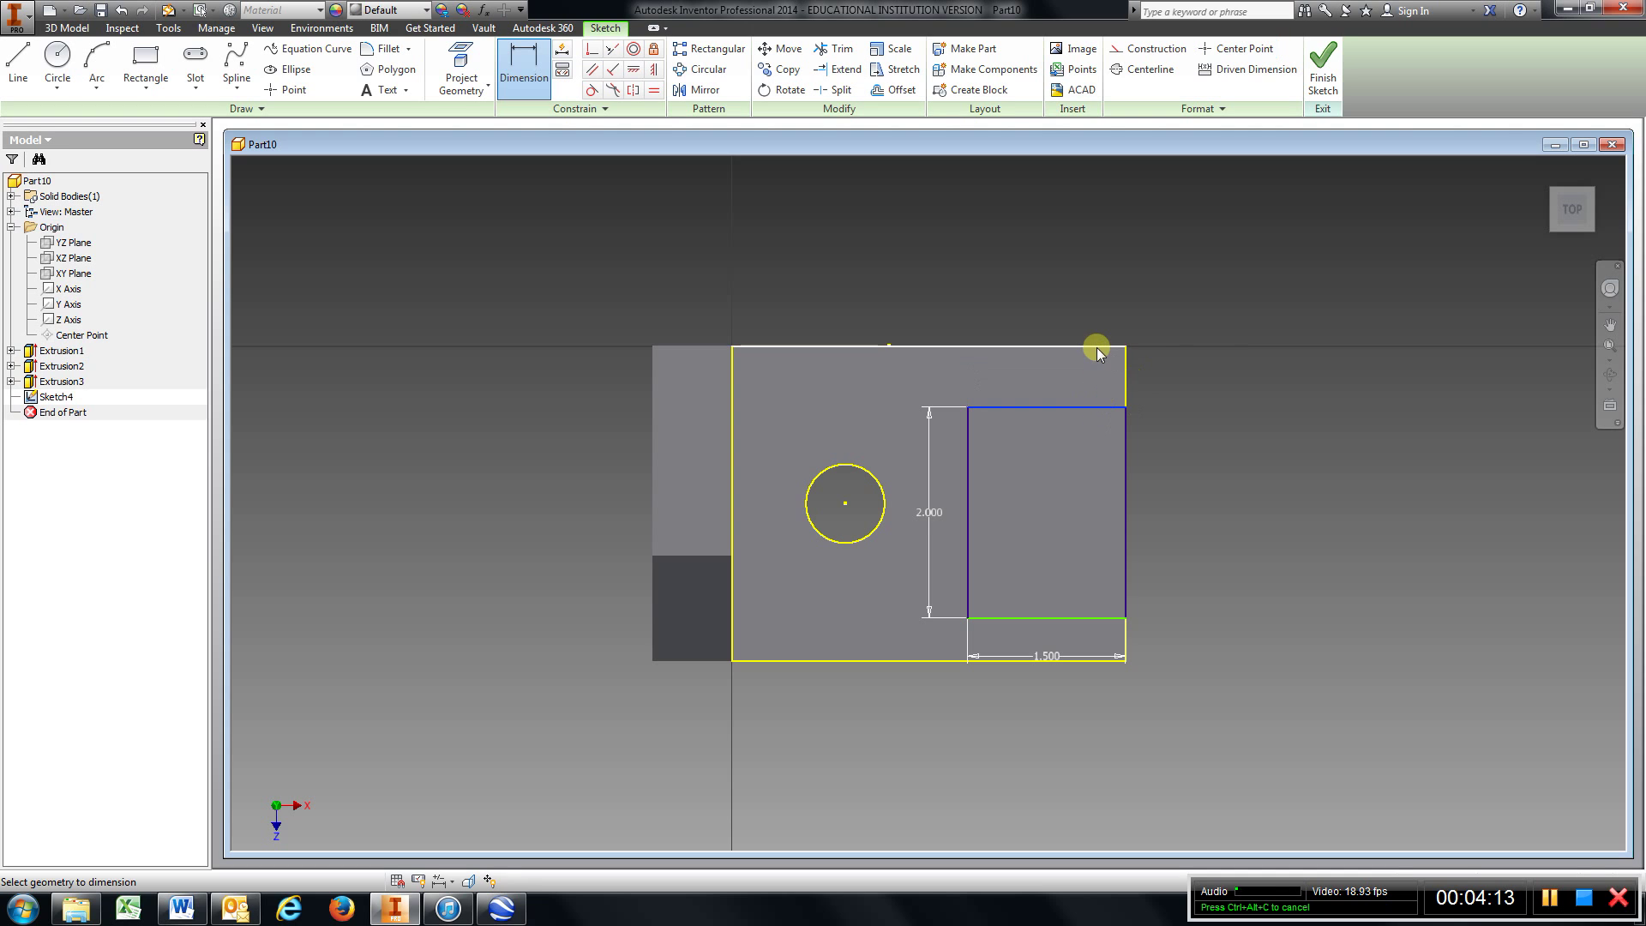
{"action": "left_click", "coordinate": [1157, 379]}
{"action": "type", "text": ".5"}
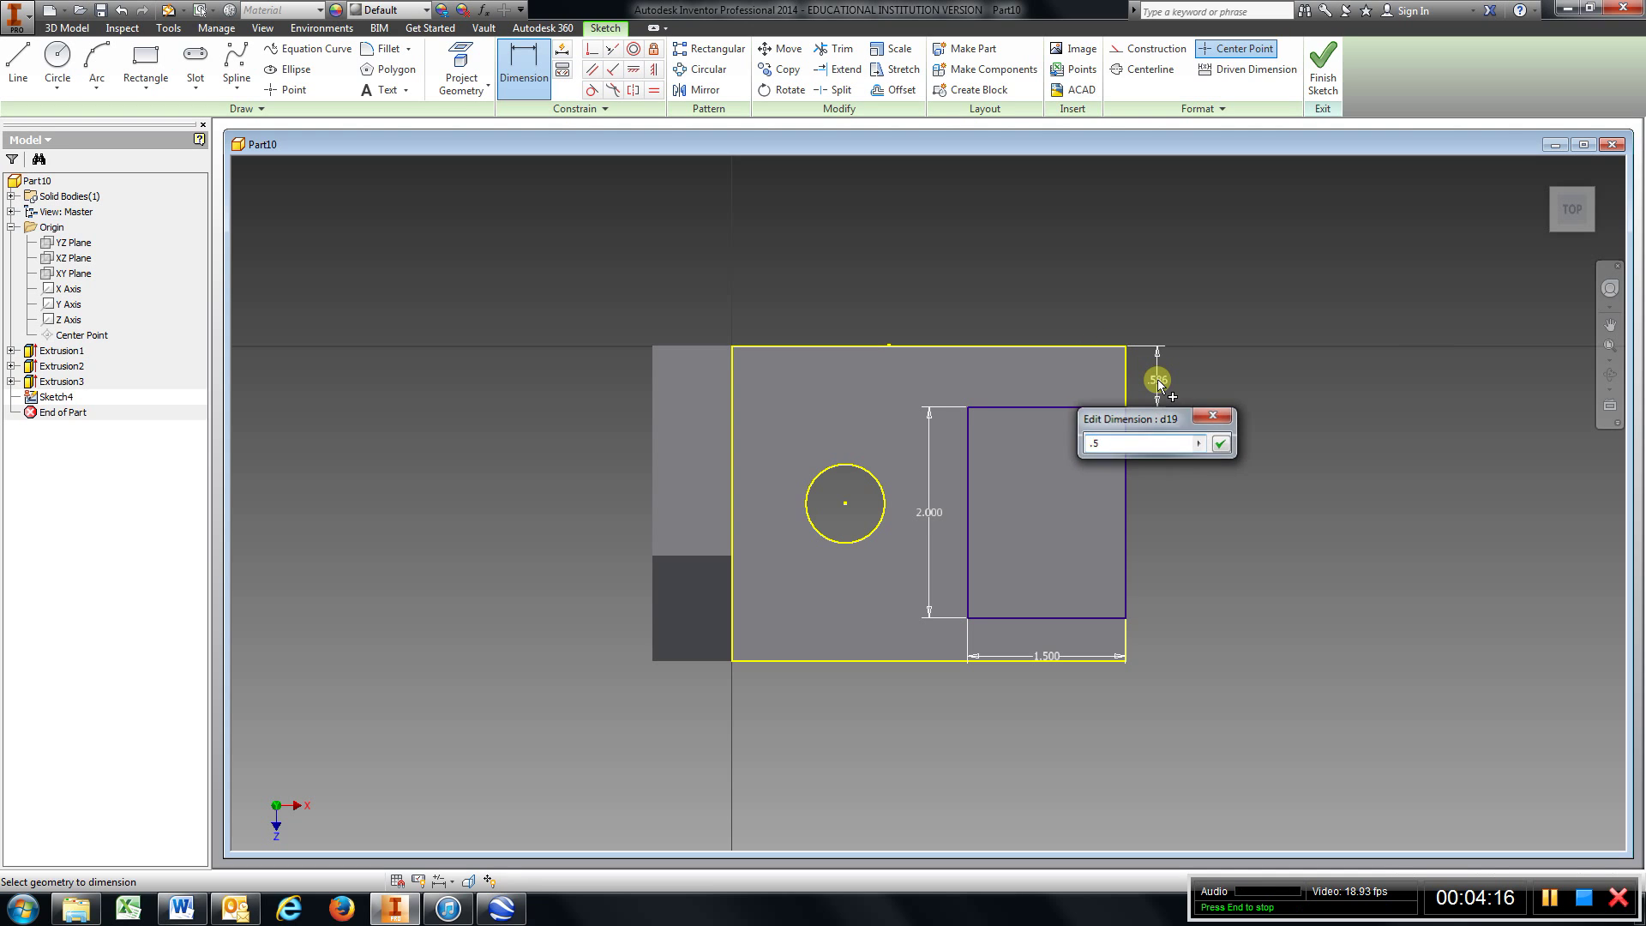
{"action": "key", "text": "Return"}
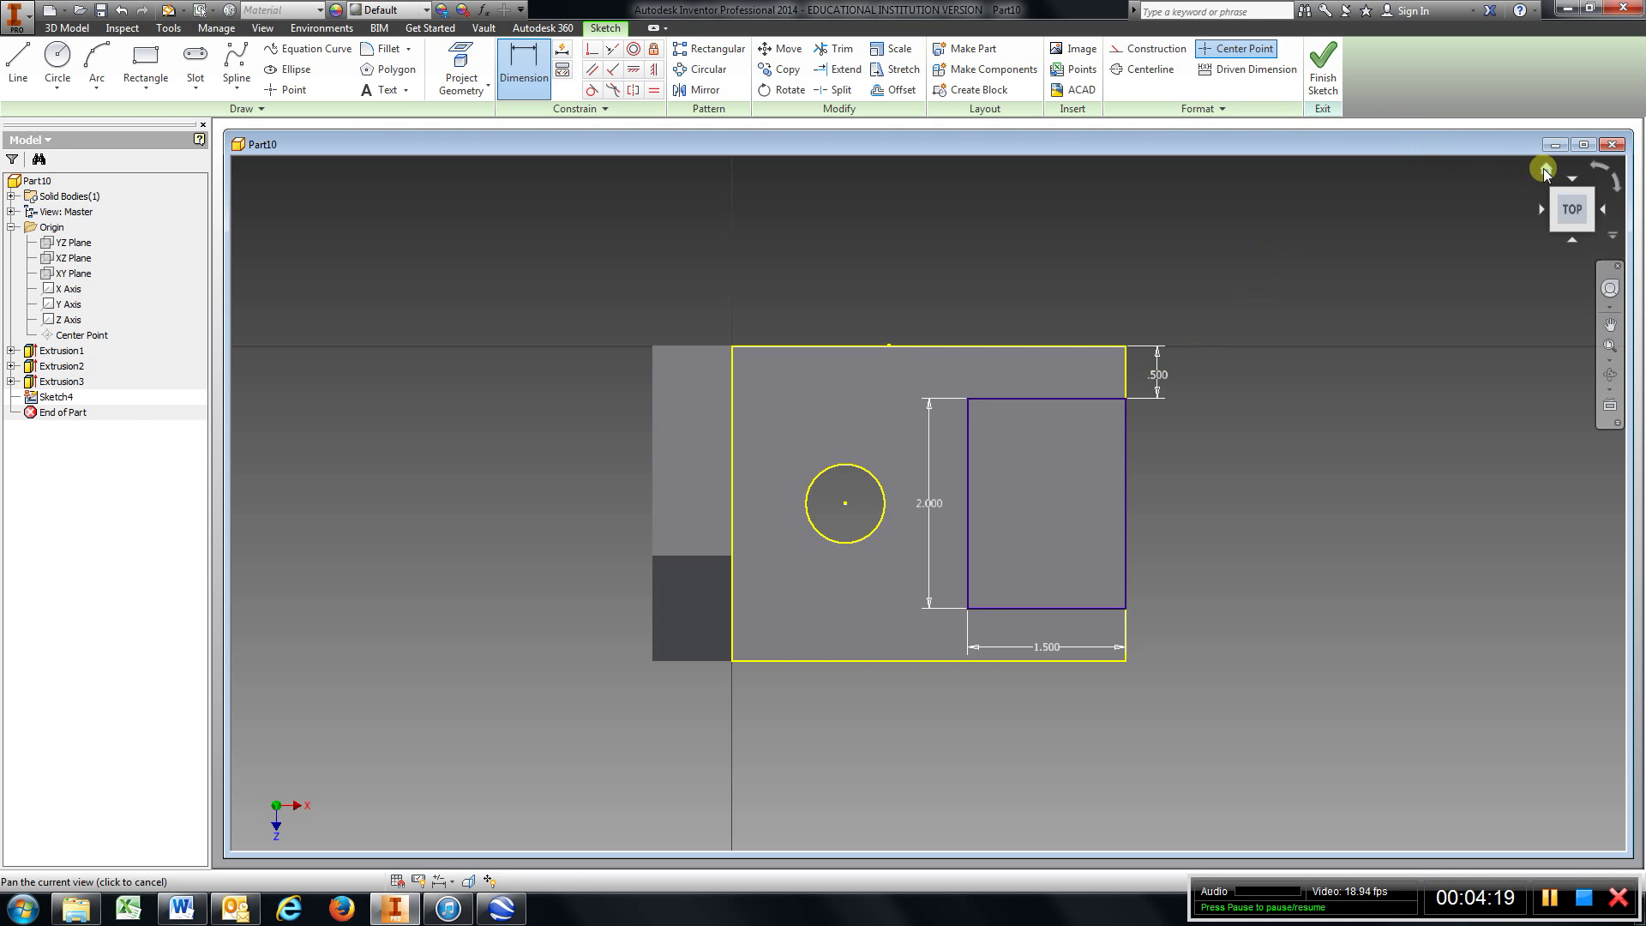
{"action": "left_click", "coordinate": [1542, 170]}
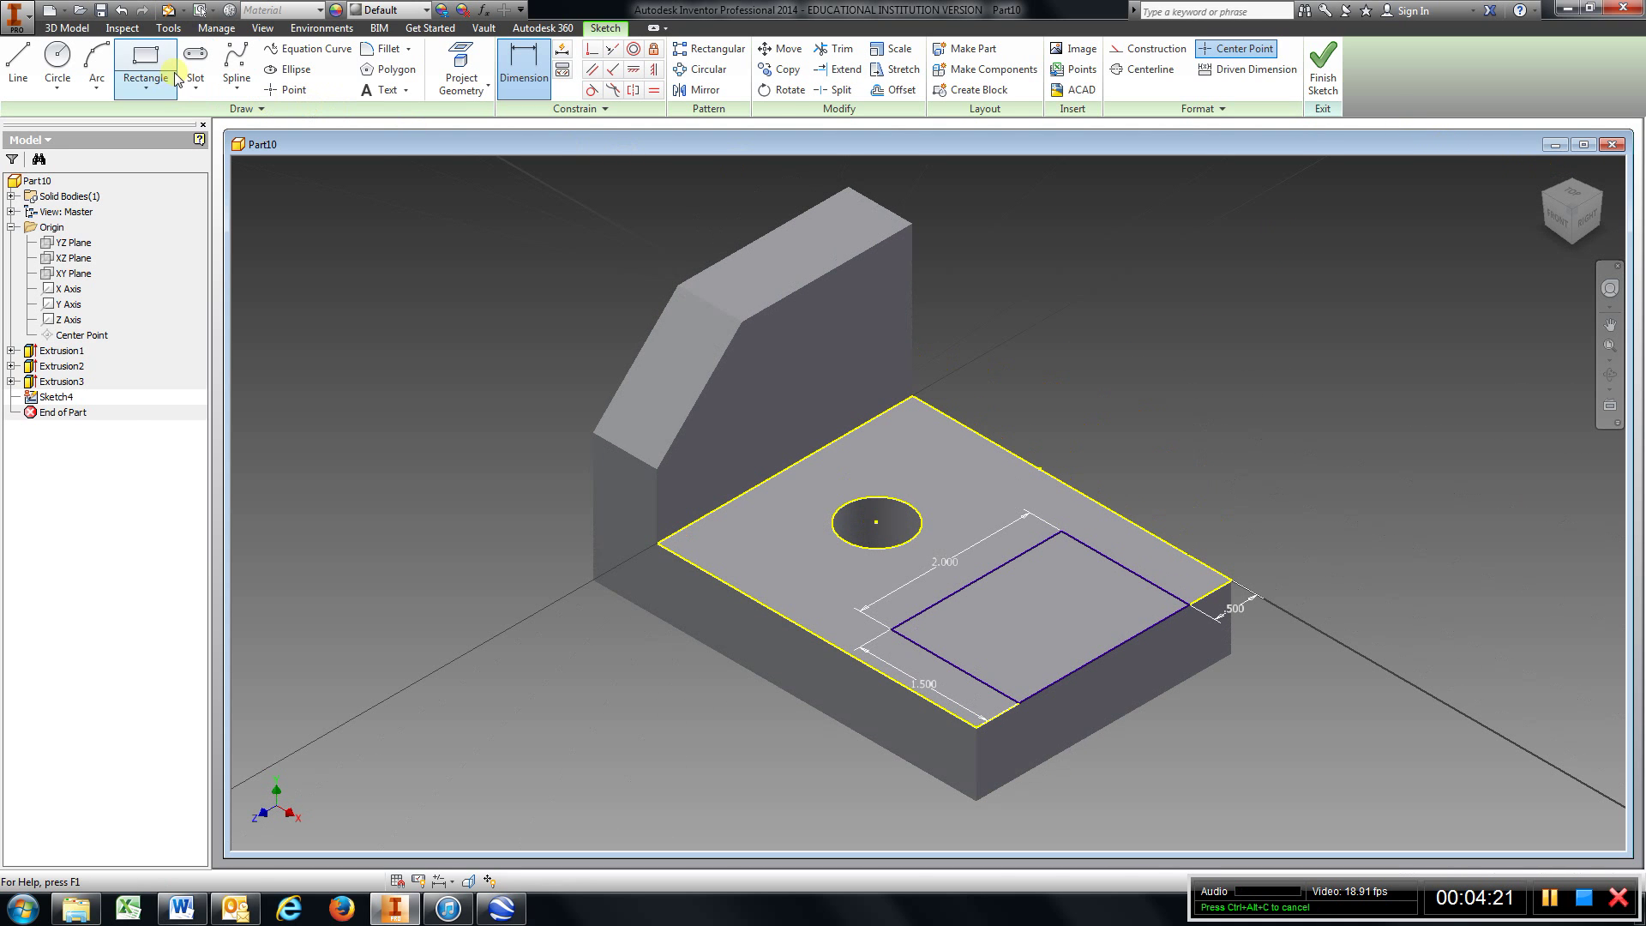
{"action": "left_click", "coordinate": [1321, 61]}
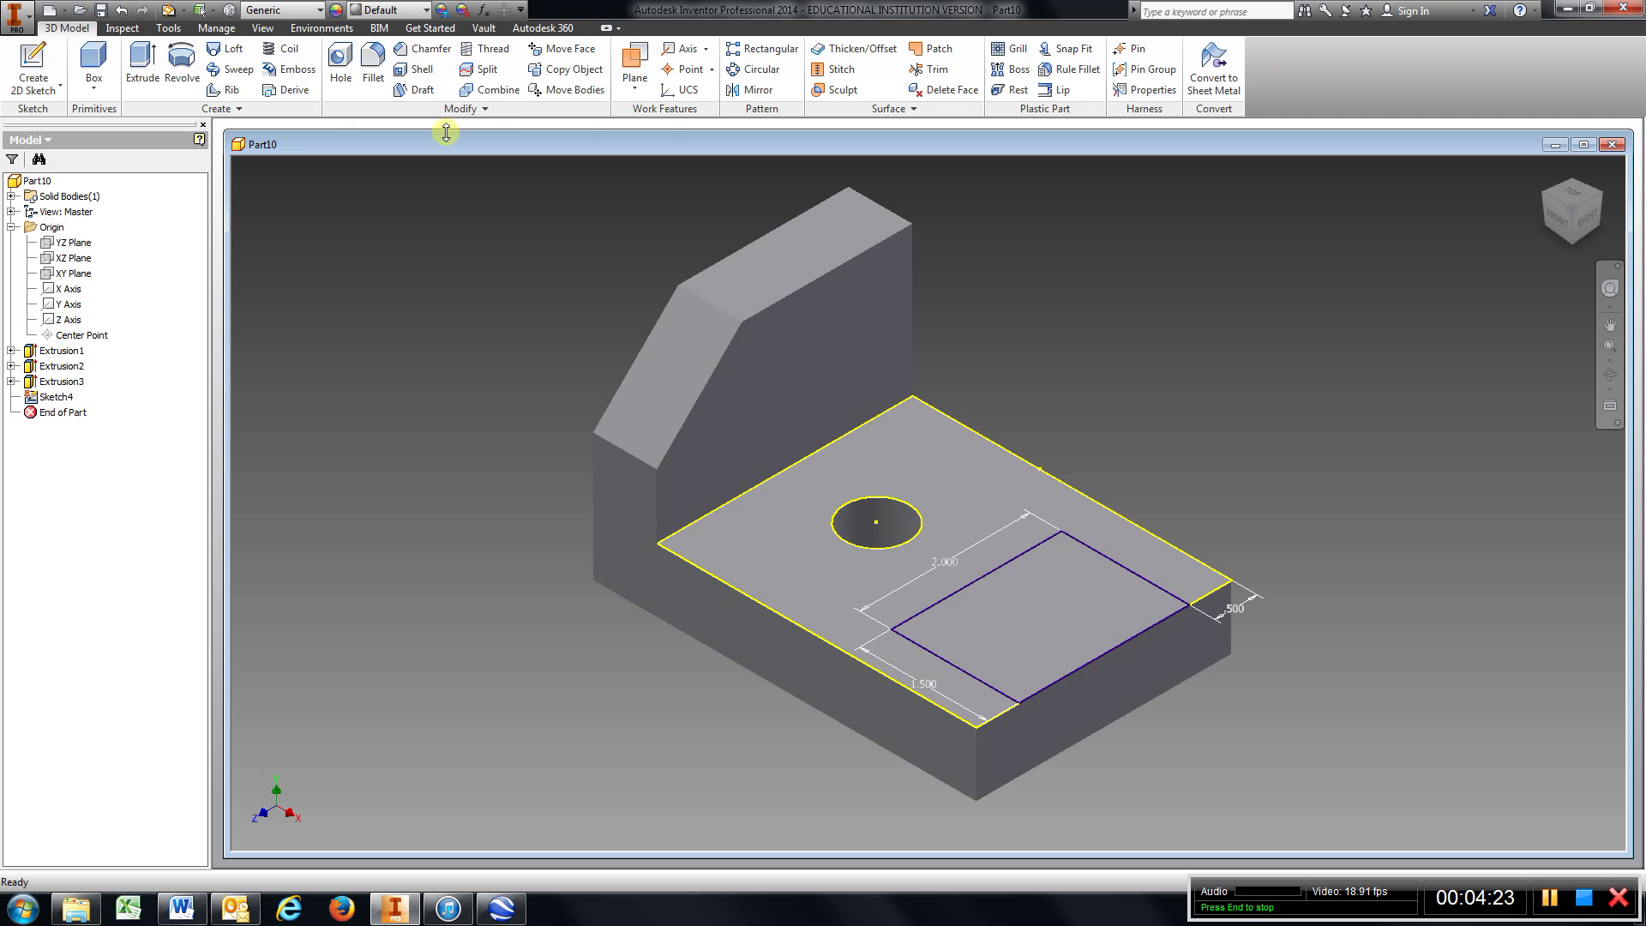
Step: Cut an open rectangular notch in the base's outer end with a 3 in Extrude cut of the rectangle
{"action": "left_click", "coordinate": [143, 65]}
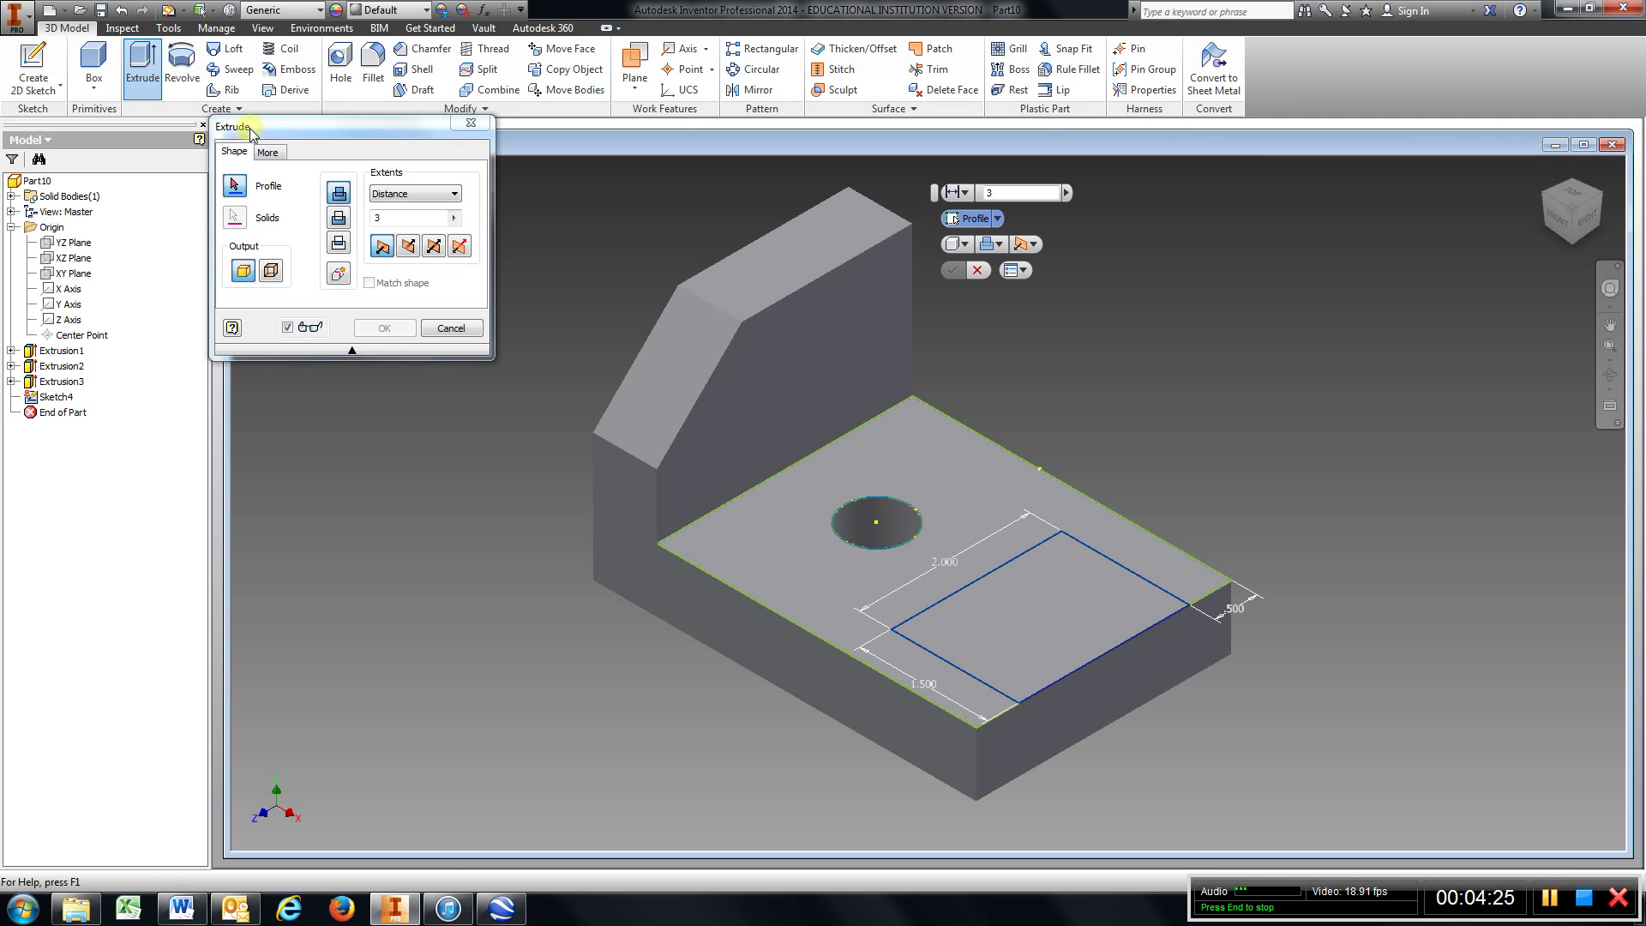
{"action": "left_click", "coordinate": [339, 218]}
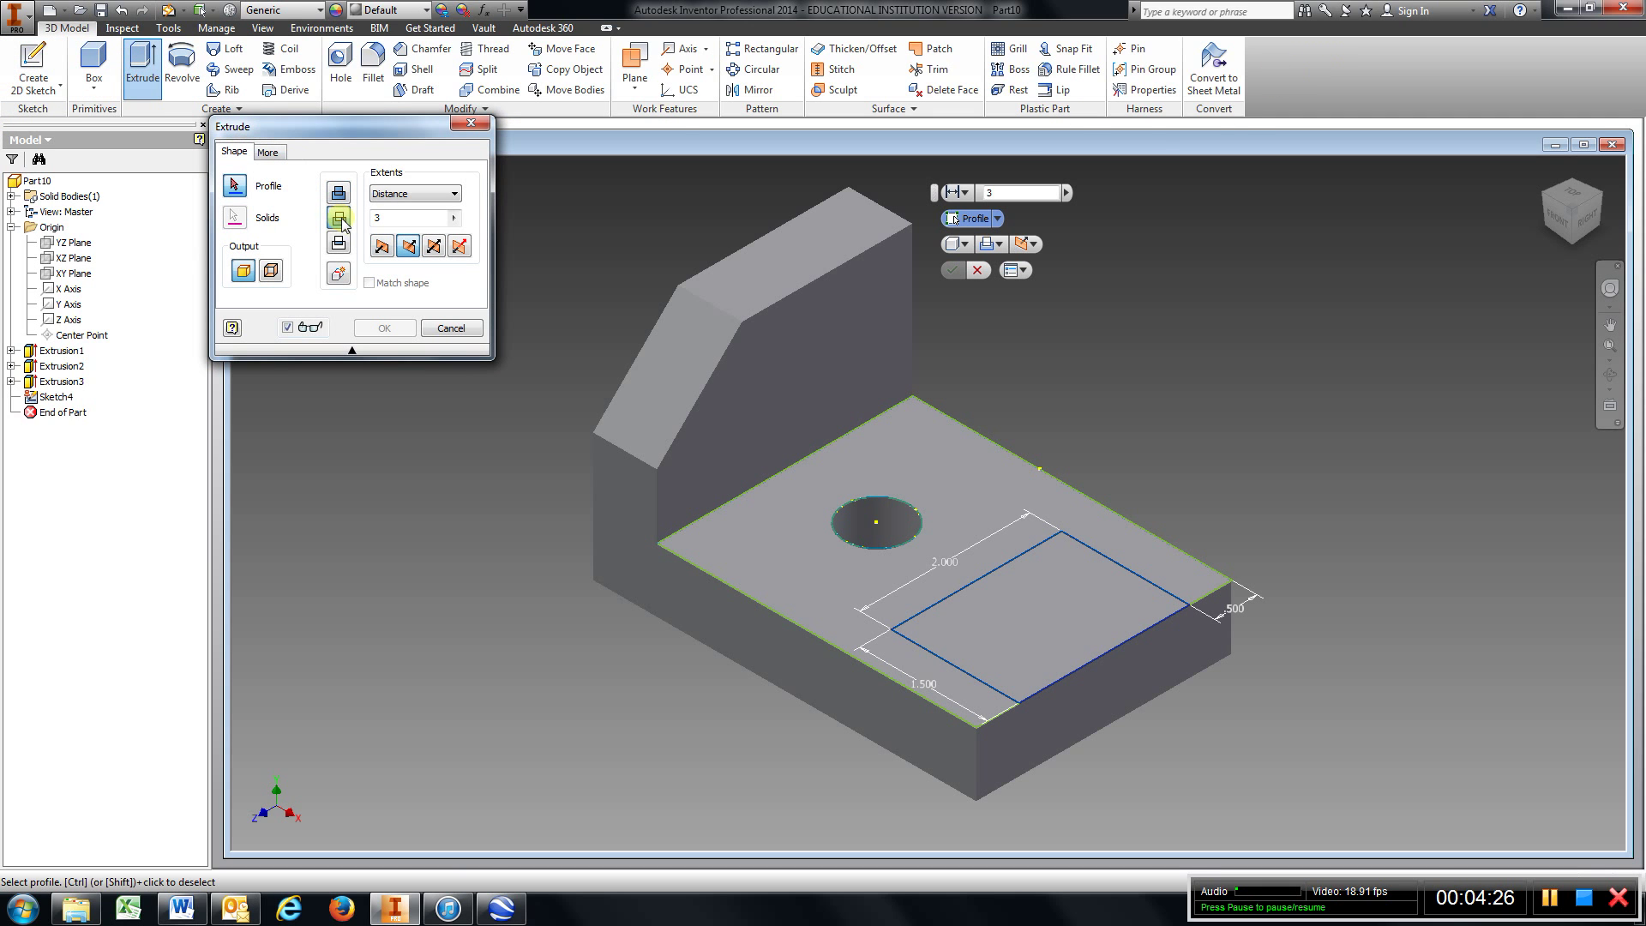
{"action": "left_click", "coordinate": [1065, 631]}
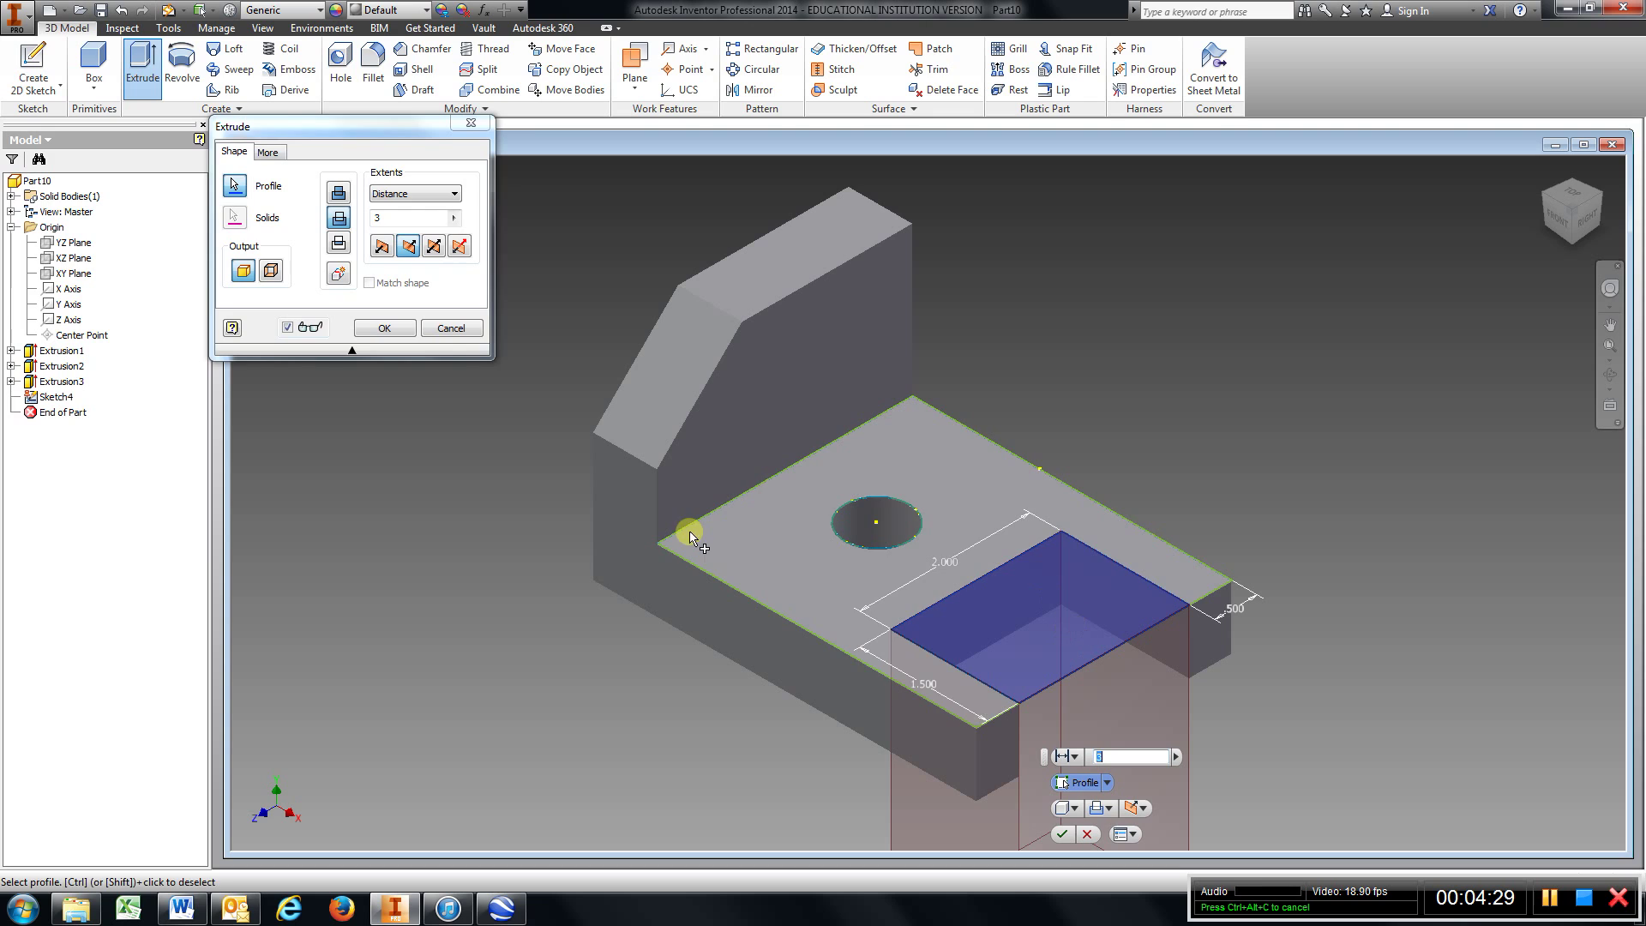
{"action": "left_click", "coordinate": [378, 327]}
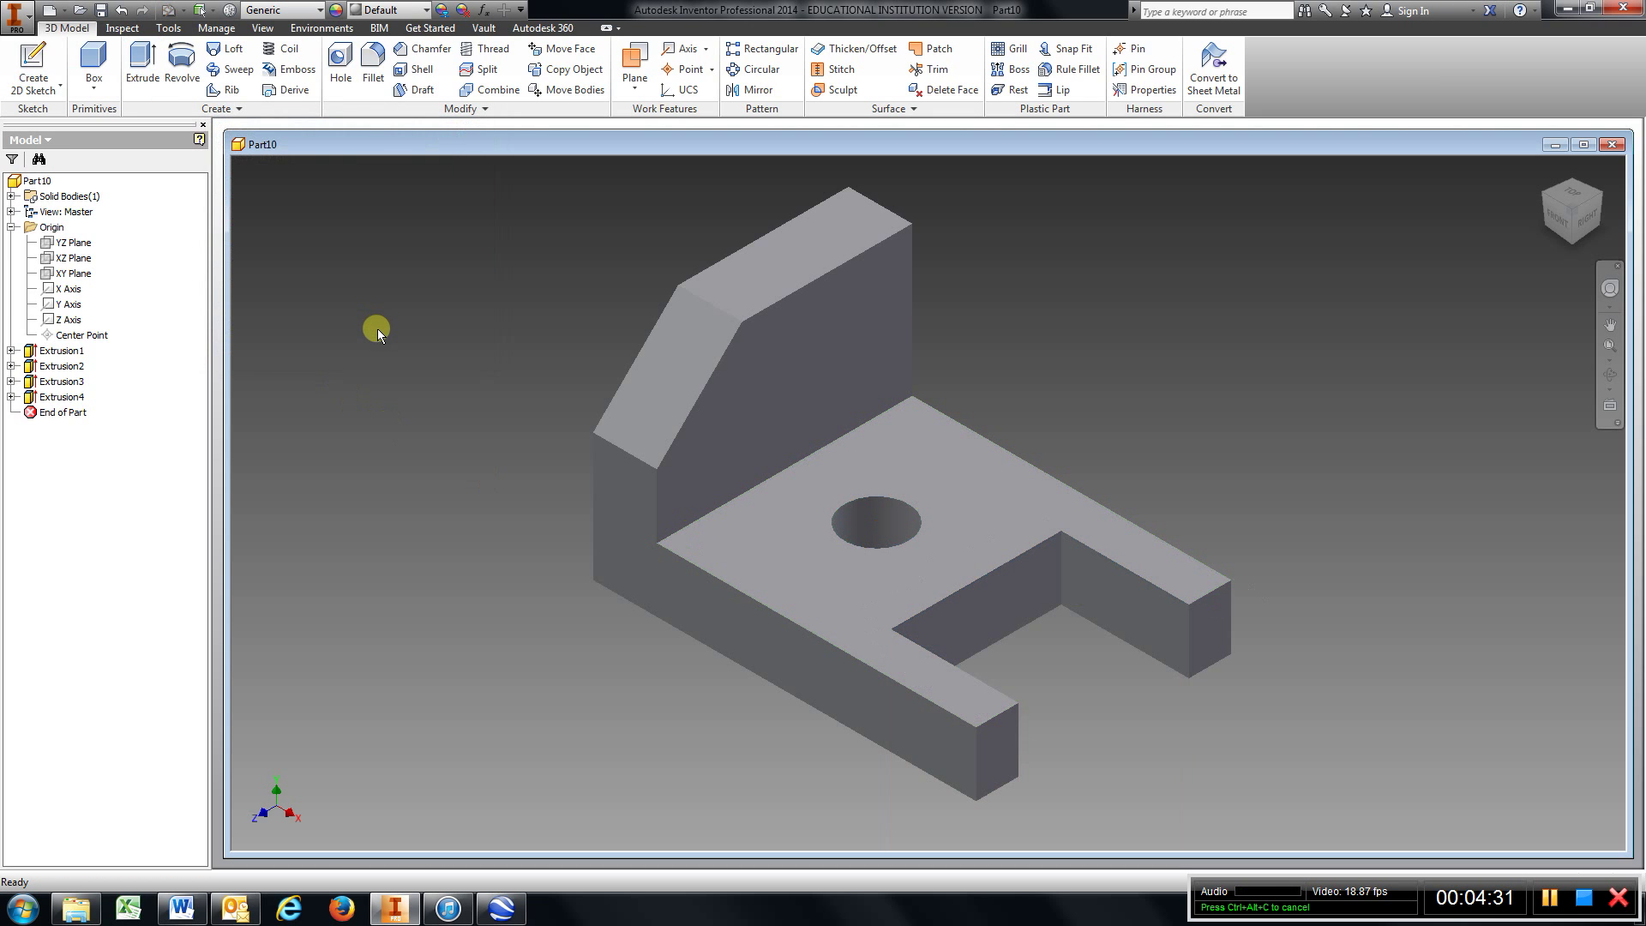